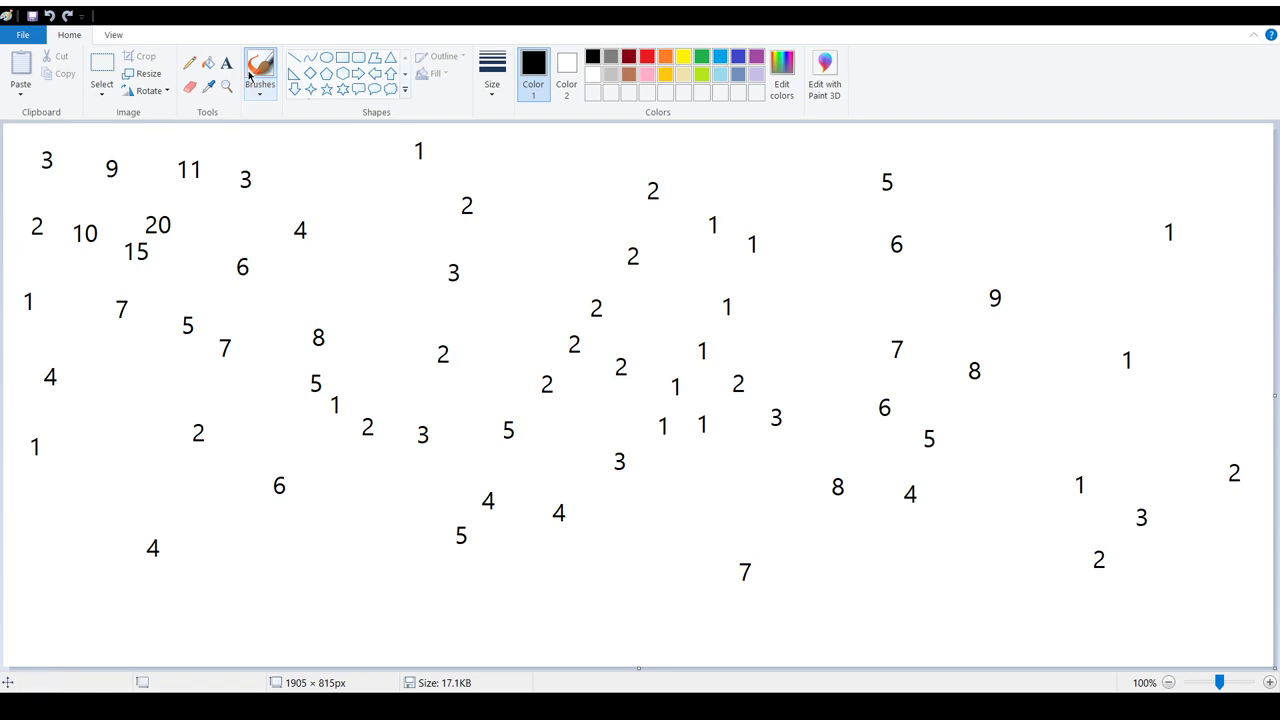
# - Switch to the Fill tool with blue as the working colour
pyautogui.click(207, 62)
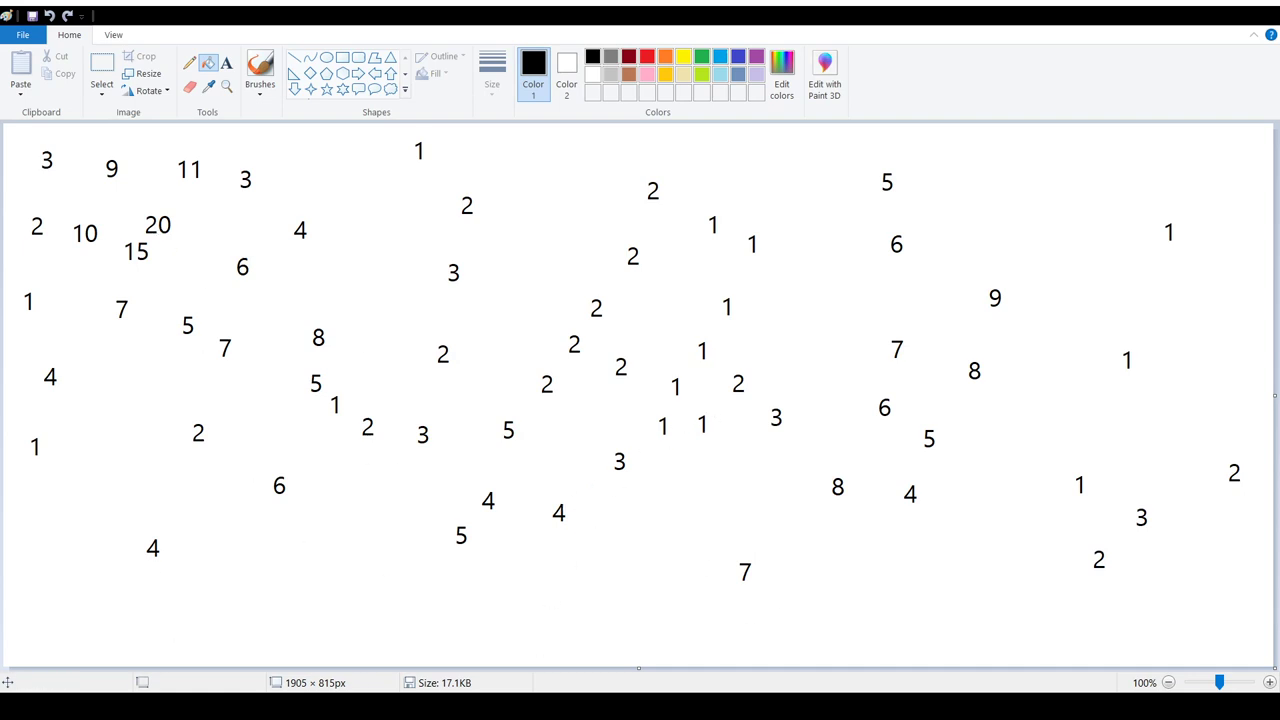
pyautogui.click(720, 57)
# - With the Pencil, draw the blue coastline from the 2 down past the 3, undoing a stray stroke
pyautogui.click(189, 62)
pyautogui.moveTo(439, 201); pyautogui.dragTo(482, 243)
pyautogui.hotkey('ctrl', 'z')
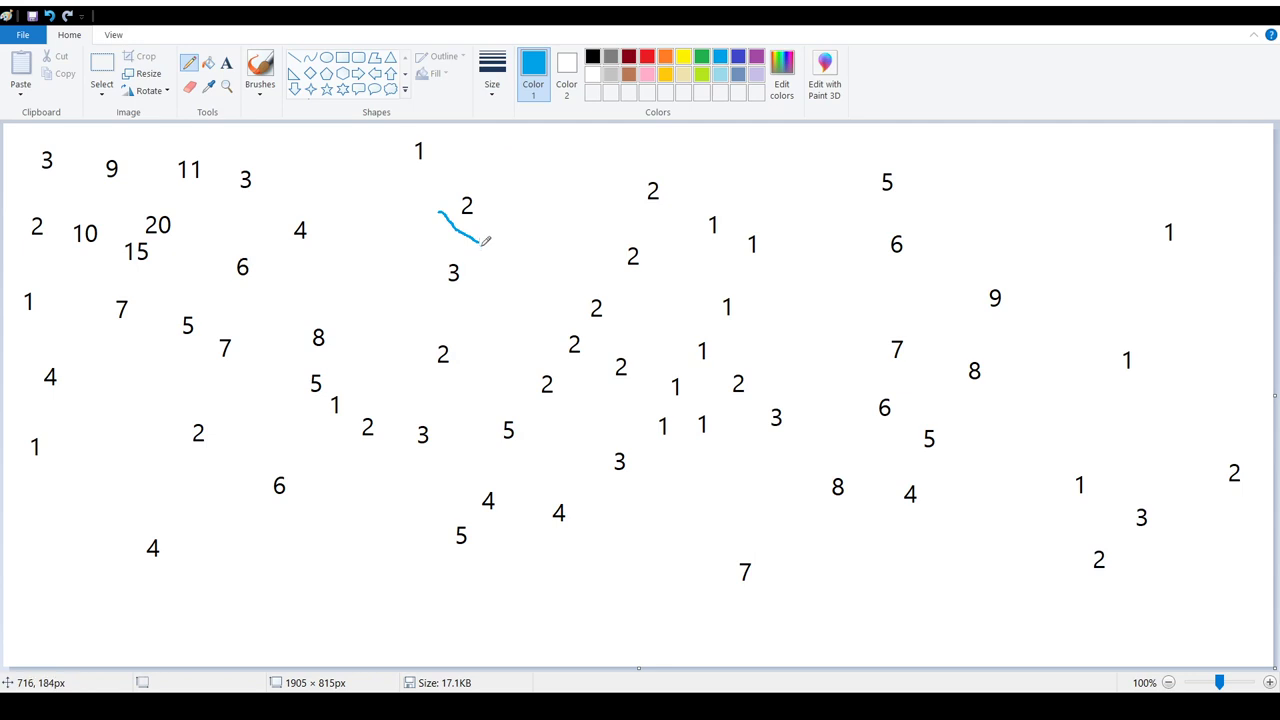
pyautogui.moveTo(483, 237)
pyautogui.mouseDown()
pyautogui.moveTo(476, 305)
pyautogui.moveTo(435, 326)
pyautogui.moveTo(424, 356)
pyautogui.moveTo(457, 455)
pyautogui.moveTo(440, 471)
pyautogui.moveTo(398, 457)
pyautogui.moveTo(390, 413)
pyautogui.moveTo(367, 388)
pyautogui.moveTo(328, 391)
pyautogui.moveTo(314, 436)
pyautogui.mouseUp()
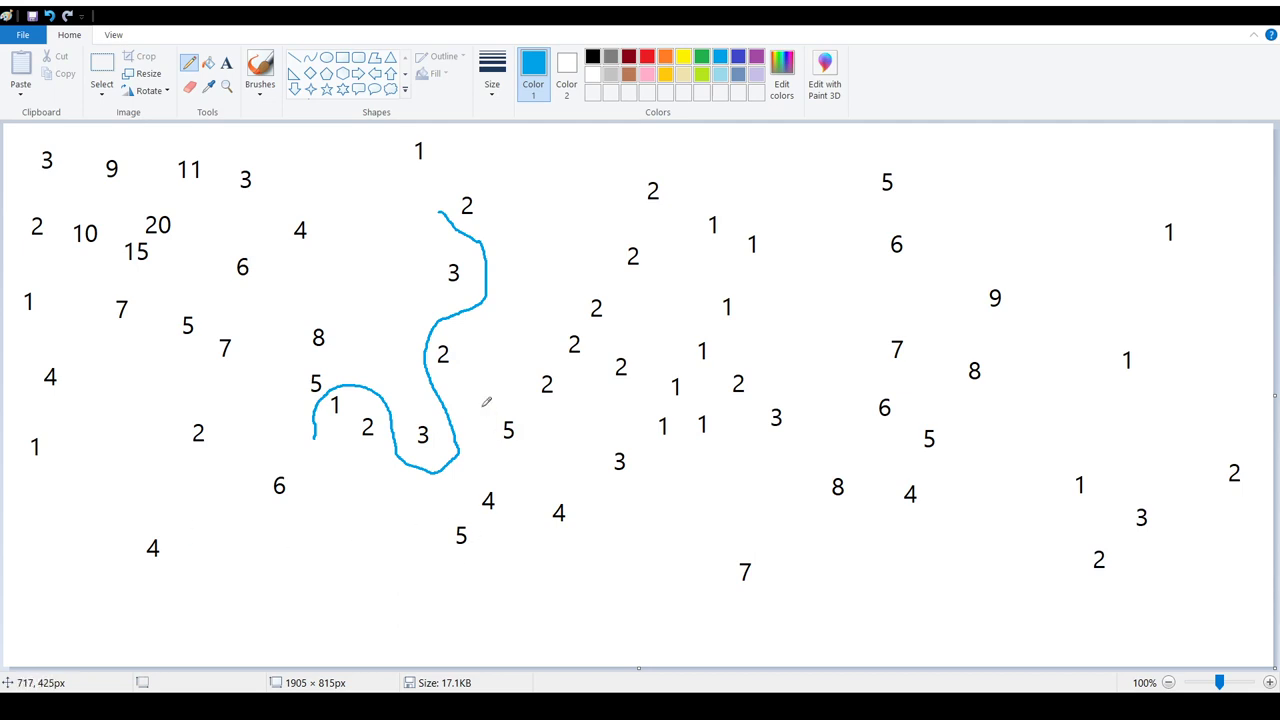
# - Extend the coastline up past the 5 and redraw the western coast from the 4 up to the 10
pyautogui.moveTo(460, 451); pyautogui.dragTo(522, 411)
pyautogui.moveTo(79, 410)
pyautogui.mouseDown()
pyautogui.moveTo(39, 404)
pyautogui.moveTo(25, 380)
pyautogui.moveTo(80, 343)
pyautogui.moveTo(69, 280)
pyautogui.moveTo(80, 223)
pyautogui.mouseUp()
pyautogui.click(49, 16)
pyautogui.moveTo(77, 392)
pyautogui.mouseDown()
pyautogui.moveTo(46, 355)
pyautogui.moveTo(79, 327)
pyautogui.moveTo(56, 236)
pyautogui.moveTo(64, 210)
pyautogui.moveTo(43, 195)
pyautogui.moveTo(34, 138)
pyautogui.moveTo(273, 143)
pyautogui.moveTo(303, 158)
pyautogui.moveTo(338, 264)
pyautogui.moveTo(363, 287)
pyautogui.moveTo(436, 212)
pyautogui.mouseUp()
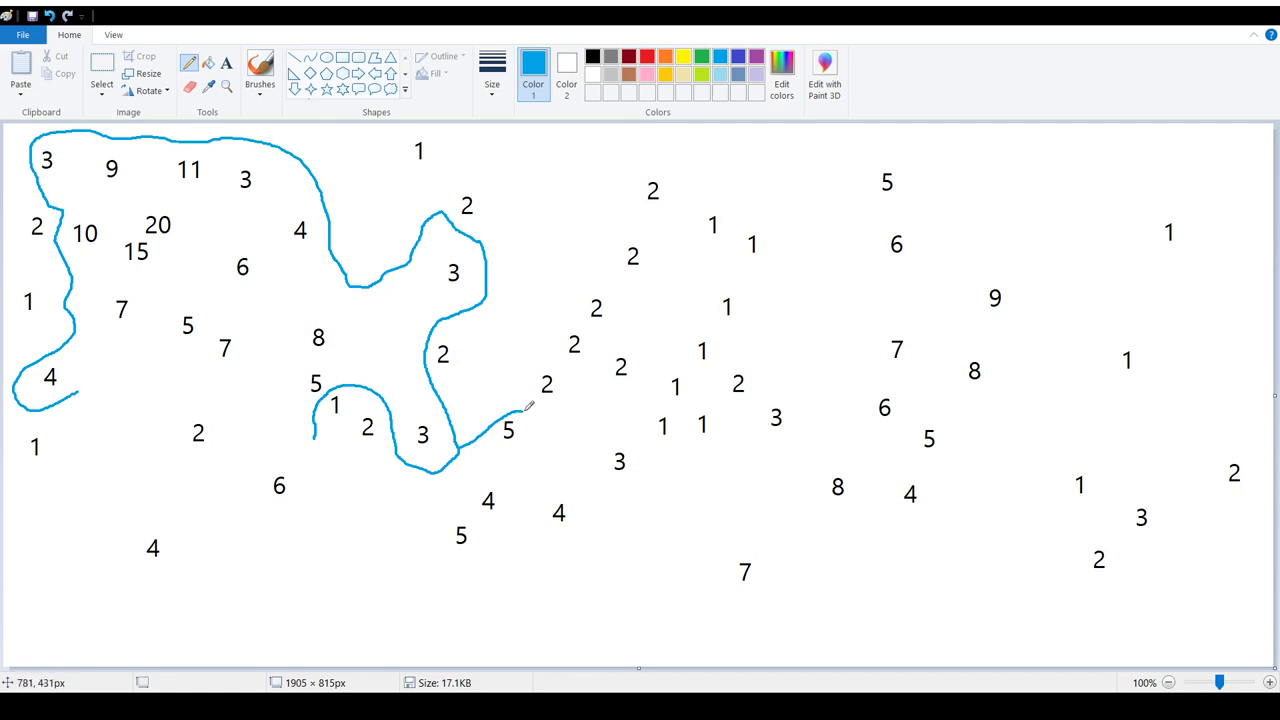
# - Run the coastline past the 5 and 3, around the eastern landmass, and loop the 7
pyautogui.moveTo(523, 410)
pyautogui.mouseDown()
pyautogui.moveTo(614, 418)
pyautogui.moveTo(656, 470)
pyautogui.moveTo(706, 463)
pyautogui.moveTo(754, 408)
pyautogui.moveTo(795, 397)
pyautogui.moveTo(772, 306)
pyautogui.moveTo(777, 203)
pyautogui.mouseUp()
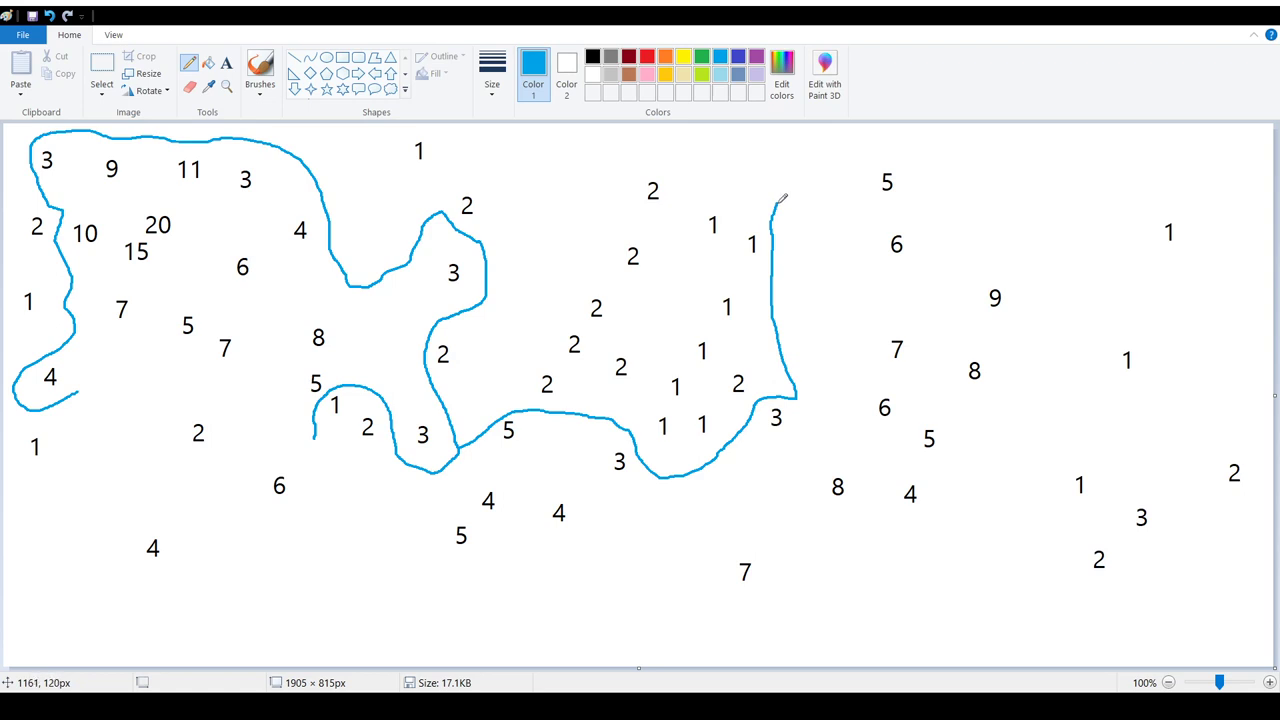
pyautogui.moveTo(779, 203)
pyautogui.mouseDown()
pyautogui.moveTo(830, 156)
pyautogui.moveTo(900, 145)
pyautogui.moveTo(1047, 230)
pyautogui.moveTo(1088, 352)
pyautogui.moveTo(1068, 516)
pyautogui.moveTo(1078, 591)
pyautogui.mouseUp()
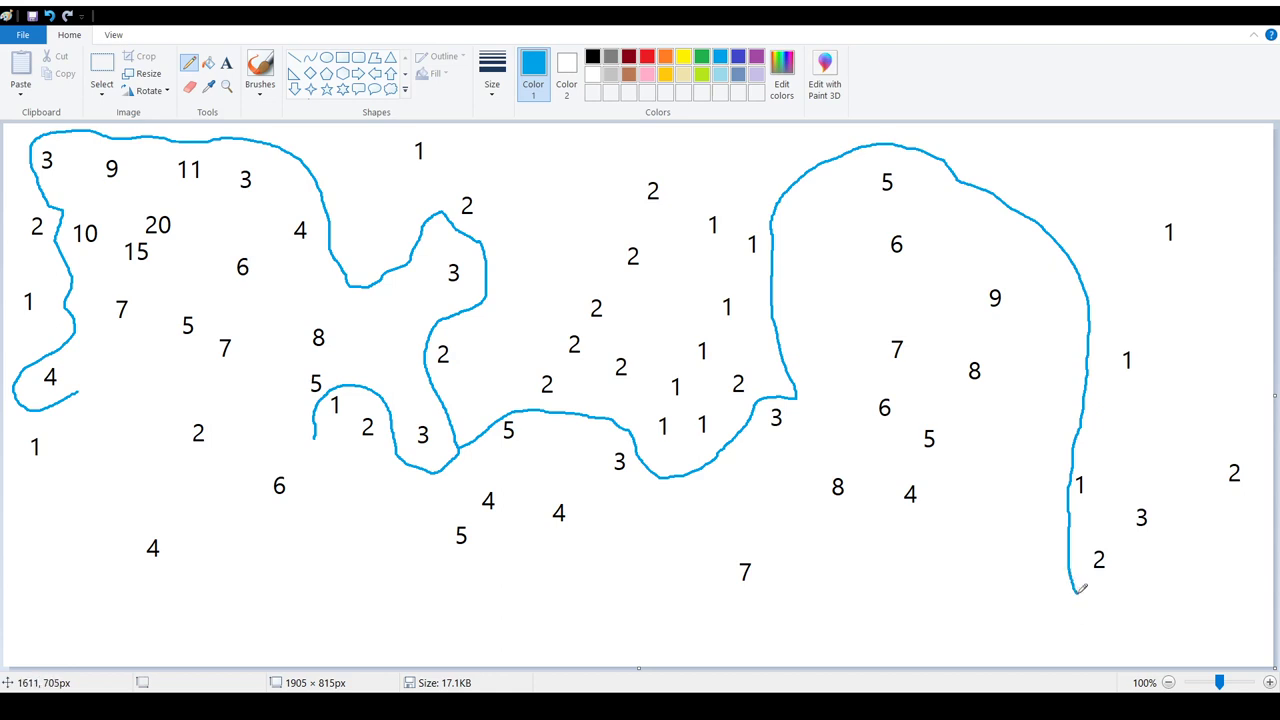
pyautogui.moveTo(1075, 590)
pyautogui.mouseDown()
pyautogui.moveTo(1001, 588)
pyautogui.moveTo(964, 612)
pyautogui.moveTo(914, 602)
pyautogui.moveTo(895, 562)
pyautogui.moveTo(874, 572)
pyautogui.moveTo(773, 511)
pyautogui.moveTo(745, 428)
pyautogui.mouseUp()
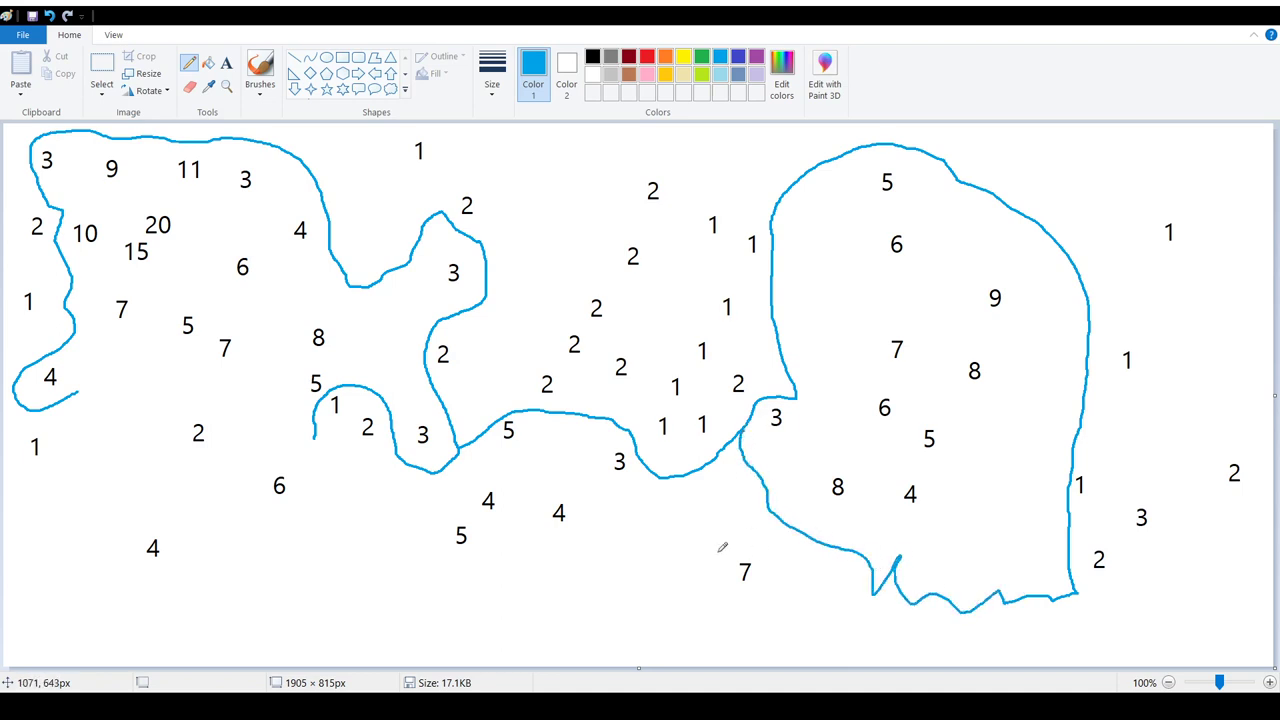
pyautogui.moveTo(685, 547)
pyautogui.mouseDown()
pyautogui.moveTo(718, 604)
pyautogui.moveTo(790, 618)
pyautogui.moveTo(800, 568)
pyautogui.moveTo(755, 538)
pyautogui.moveTo(689, 540)
pyautogui.mouseUp()
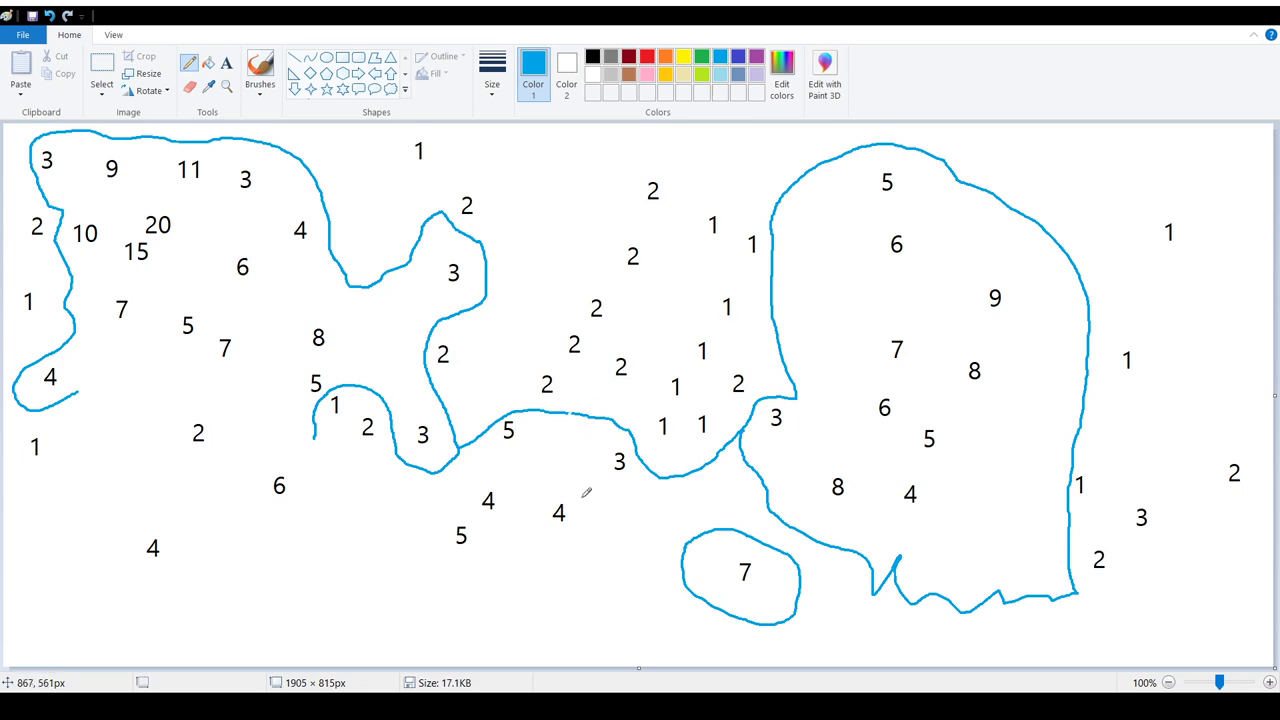
# - Close the coastline gap, draw from the 3 down-left, loop the 6 and lower-left 4, and close the west coast
pyautogui.moveTo(562, 414); pyautogui.dragTo(586, 413)
pyautogui.moveTo(651, 462)
pyautogui.mouseDown()
pyautogui.moveTo(545, 576)
pyautogui.moveTo(504, 597)
pyautogui.moveTo(457, 592)
pyautogui.moveTo(444, 586)
pyautogui.moveTo(438, 528)
pyautogui.moveTo(497, 424)
pyautogui.mouseUp()
pyautogui.moveTo(306, 464)
pyautogui.mouseDown()
pyautogui.moveTo(252, 479)
pyautogui.moveTo(279, 508)
pyautogui.moveTo(311, 497)
pyautogui.moveTo(309, 464)
pyautogui.mouseUp()
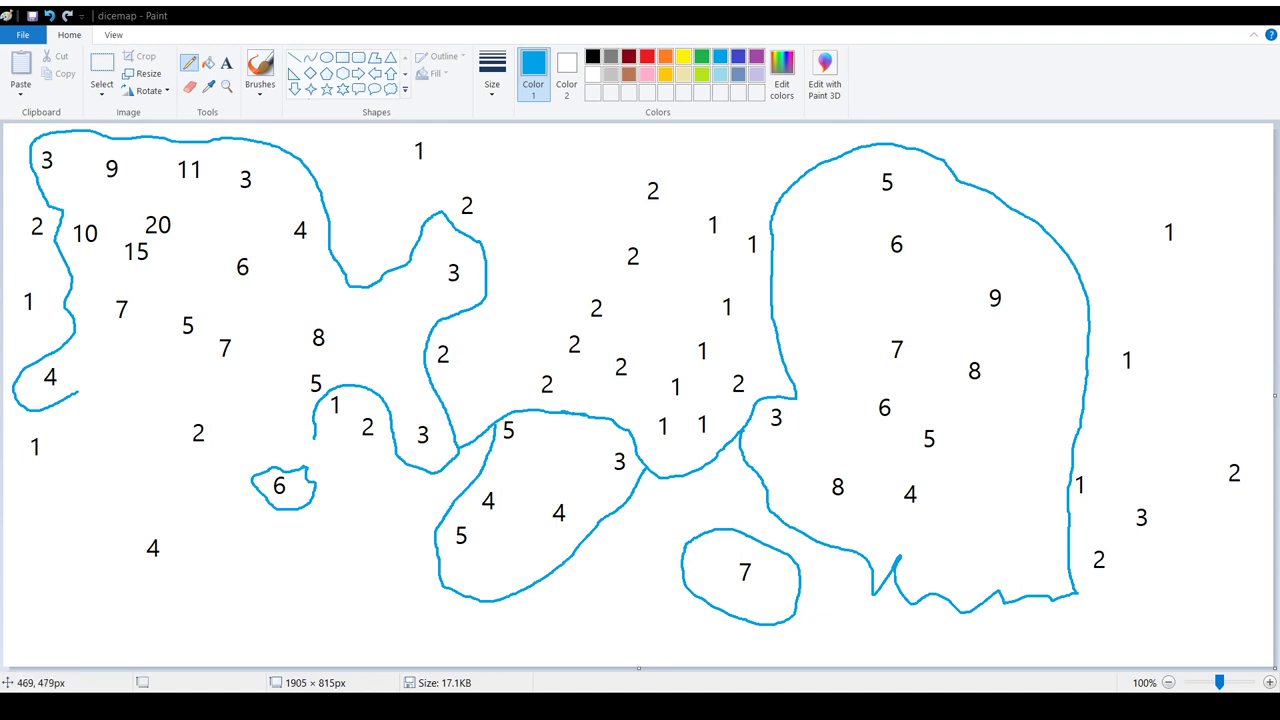
pyautogui.moveTo(314, 438)
pyautogui.mouseDown()
pyautogui.moveTo(216, 463)
pyautogui.moveTo(252, 443)
pyautogui.moveTo(268, 408)
pyautogui.moveTo(173, 396)
pyautogui.moveTo(132, 415)
pyautogui.moveTo(121, 411)
pyautogui.moveTo(138, 395)
pyautogui.moveTo(78, 388)
pyautogui.mouseUp()
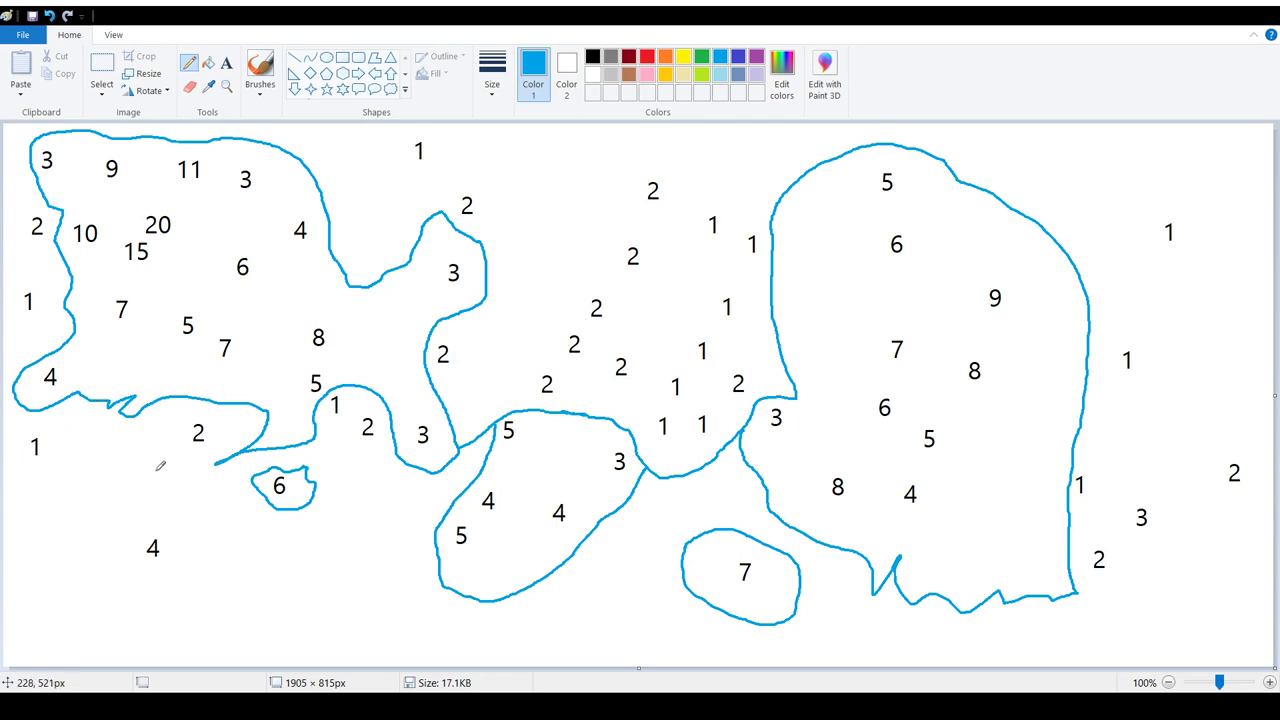
pyautogui.moveTo(88, 532)
pyautogui.mouseDown()
pyautogui.moveTo(117, 549)
pyautogui.moveTo(112, 575)
pyautogui.moveTo(140, 611)
pyautogui.moveTo(188, 604)
pyautogui.moveTo(192, 544)
pyautogui.moveTo(114, 508)
pyautogui.mouseUp()
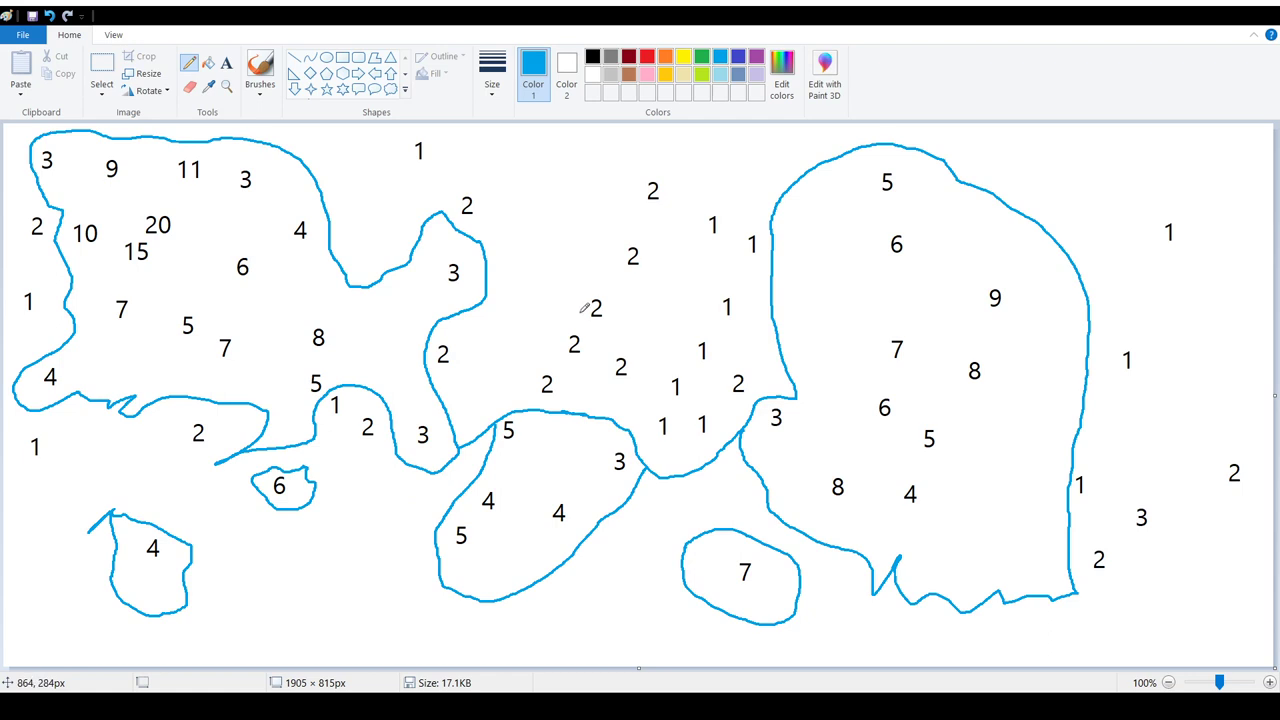
# - Outline the central, top, left-edge and right-side 1s in indigo, and circle the right 3 in blue
pyautogui.click(738, 57)
pyautogui.moveTo(660, 450)
pyautogui.mouseDown()
pyautogui.moveTo(705, 447)
pyautogui.moveTo(722, 430)
pyautogui.moveTo(768, 234)
pyautogui.moveTo(731, 201)
pyautogui.moveTo(682, 240)
pyautogui.moveTo(638, 428)
pyautogui.moveTo(659, 442)
pyautogui.mouseUp()
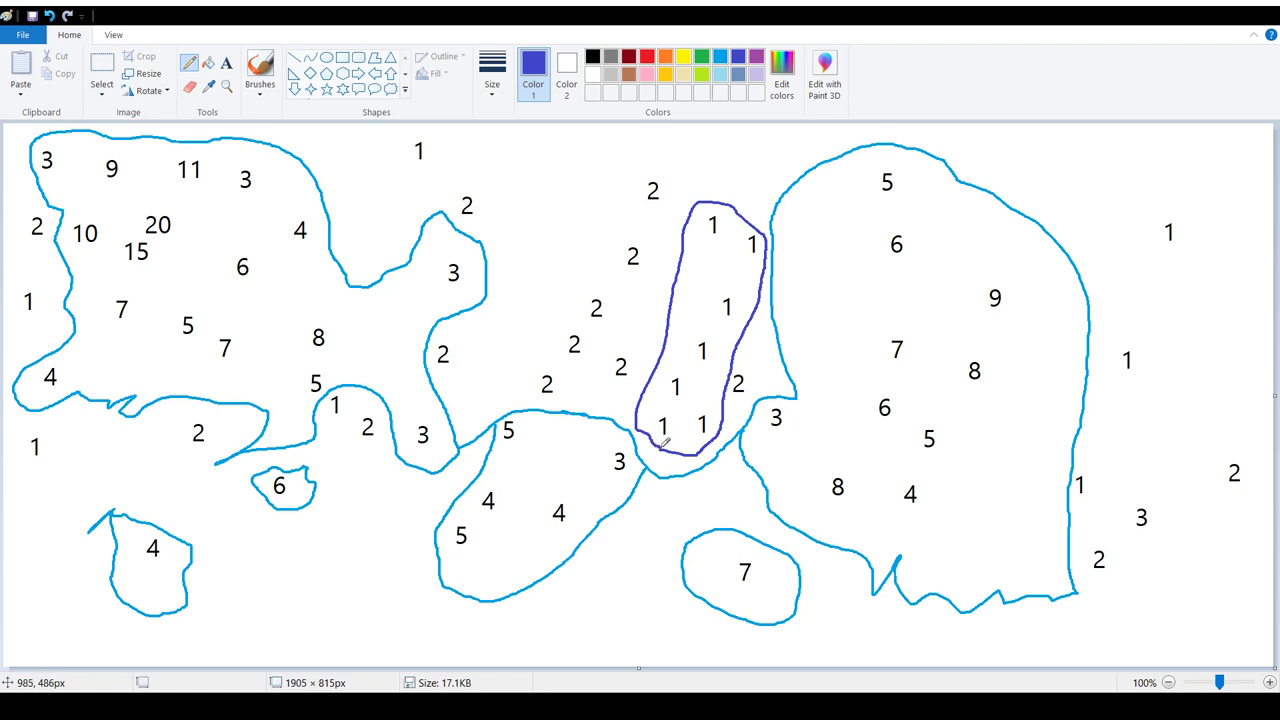
pyautogui.moveTo(404, 177)
pyautogui.mouseDown()
pyautogui.moveTo(438, 171)
pyautogui.moveTo(432, 133)
pyautogui.moveTo(391, 140)
pyautogui.moveTo(409, 176)
pyautogui.mouseUp()
pyautogui.moveTo(26, 324)
pyautogui.mouseDown()
pyautogui.moveTo(59, 303)
pyautogui.moveTo(48, 287)
pyautogui.moveTo(27, 326)
pyautogui.mouseUp()
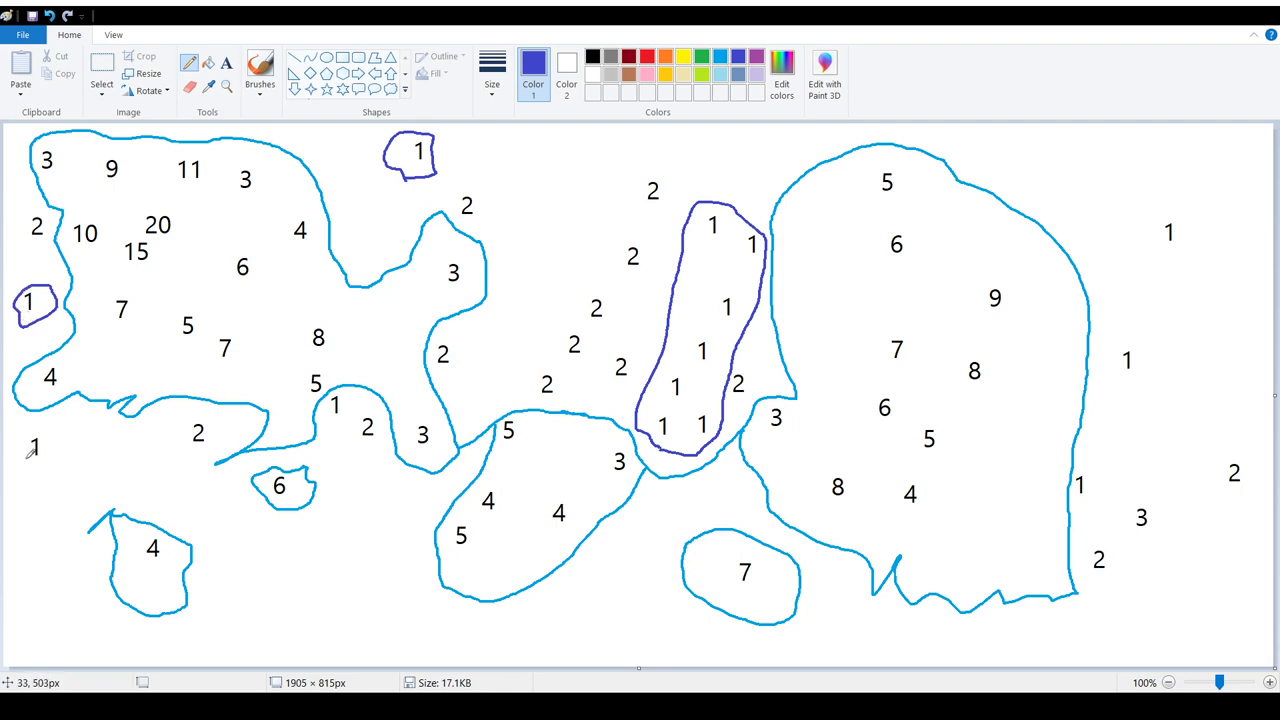
pyautogui.moveTo(24, 458)
pyautogui.mouseDown()
pyautogui.moveTo(54, 435)
pyautogui.moveTo(34, 428)
pyautogui.moveTo(30, 458)
pyautogui.mouseUp()
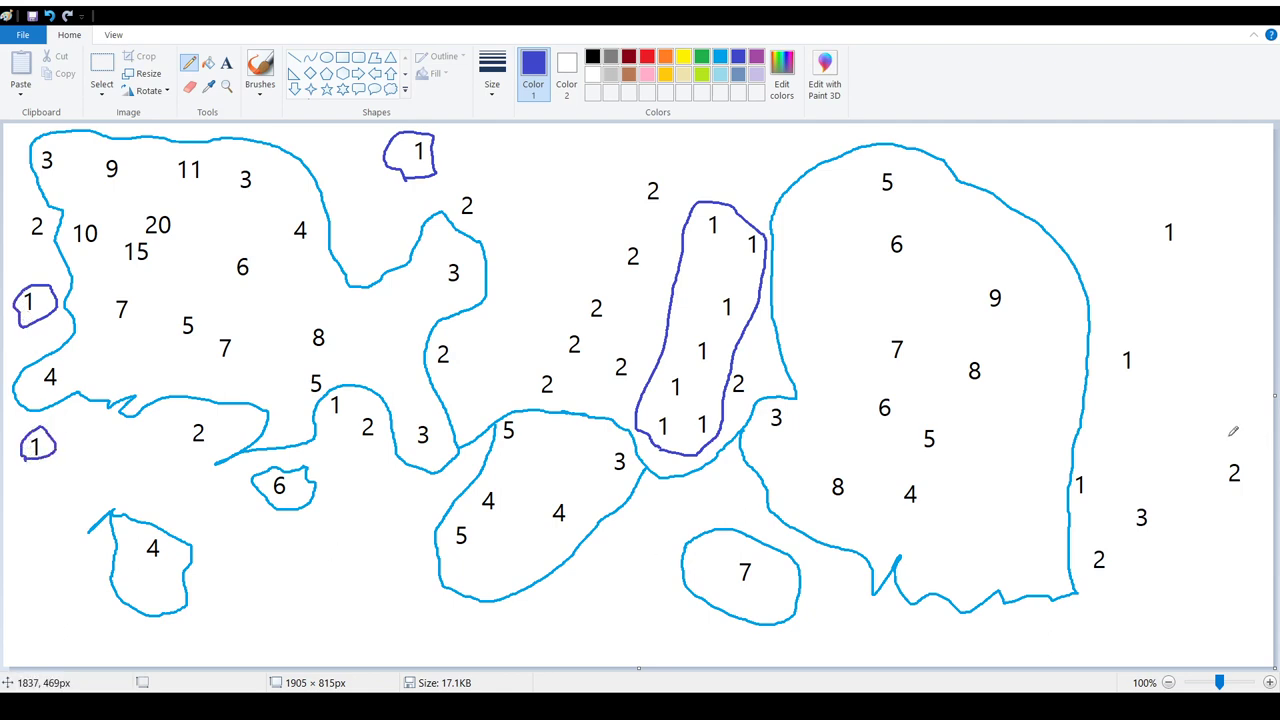
pyautogui.moveTo(1072, 507)
pyautogui.mouseDown()
pyautogui.moveTo(1106, 496)
pyautogui.moveTo(1094, 455)
pyautogui.moveTo(1216, 256)
pyautogui.moveTo(1199, 213)
pyautogui.moveTo(1173, 202)
pyautogui.moveTo(1093, 284)
pyautogui.mouseUp()
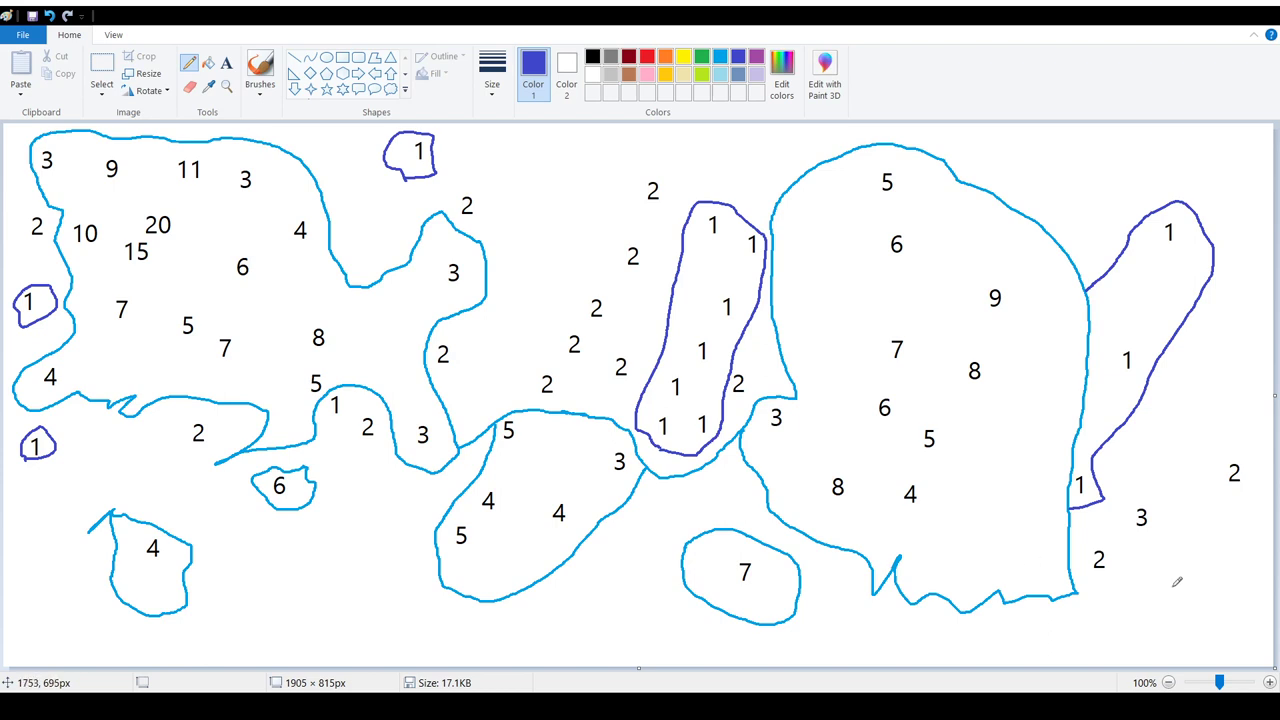
pyautogui.click(720, 57)
pyautogui.moveTo(1135, 542)
pyautogui.mouseDown()
pyautogui.moveTo(1161, 518)
pyautogui.moveTo(1152, 493)
pyautogui.moveTo(1119, 500)
pyautogui.moveTo(1126, 545)
pyautogui.mouseUp()
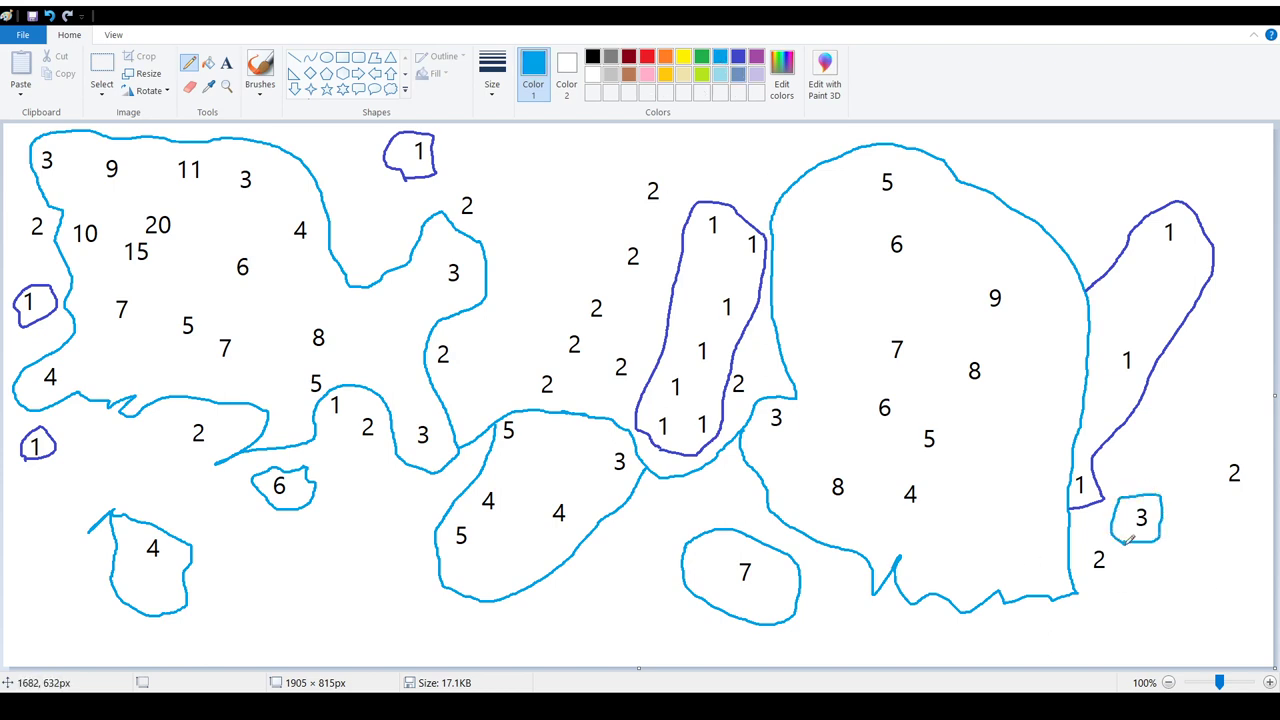
# - Flood-fill the sea blue and the five regions of 1s indigo
pyautogui.click(207, 62)
pyautogui.click(500, 176)
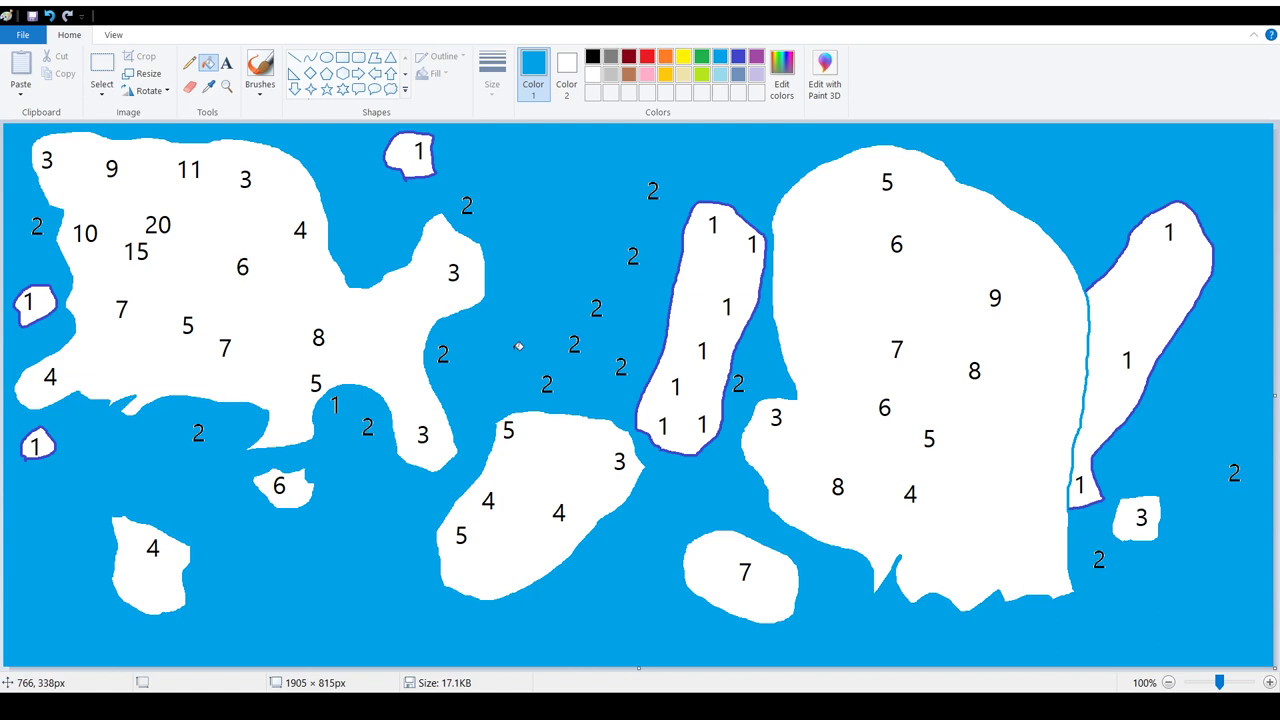
pyautogui.click(741, 61)
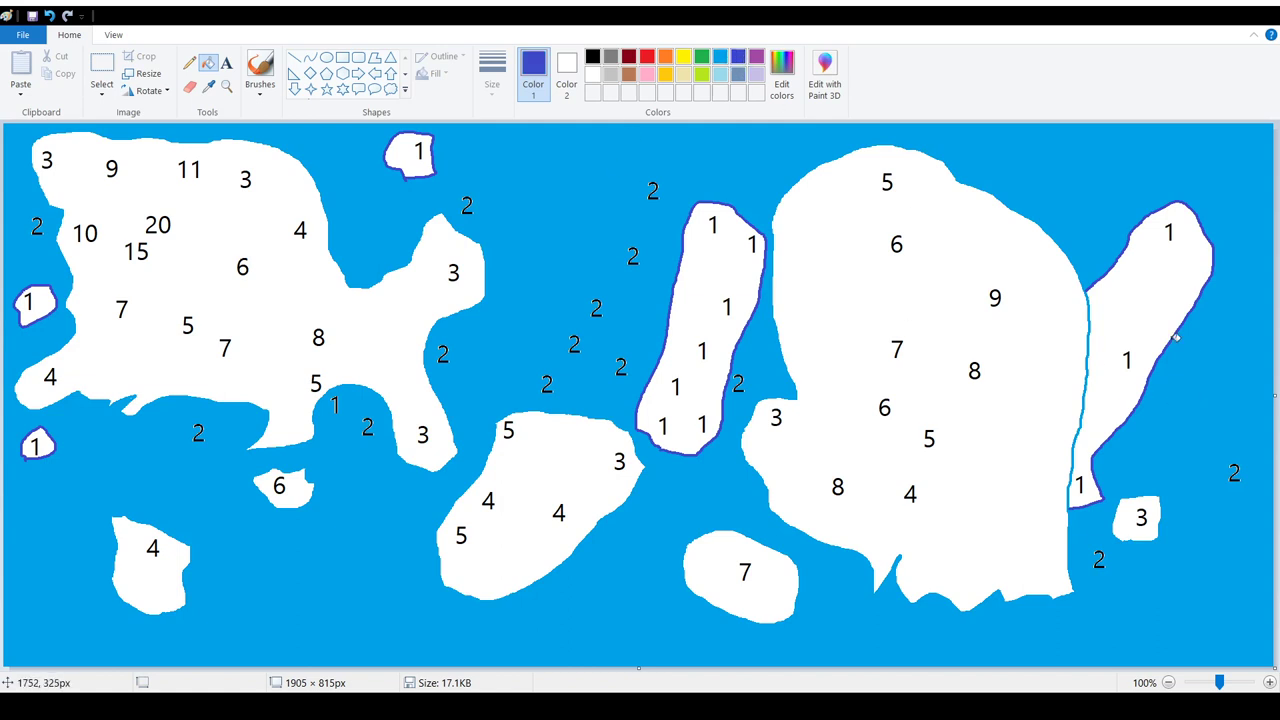
pyautogui.click(1158, 324)
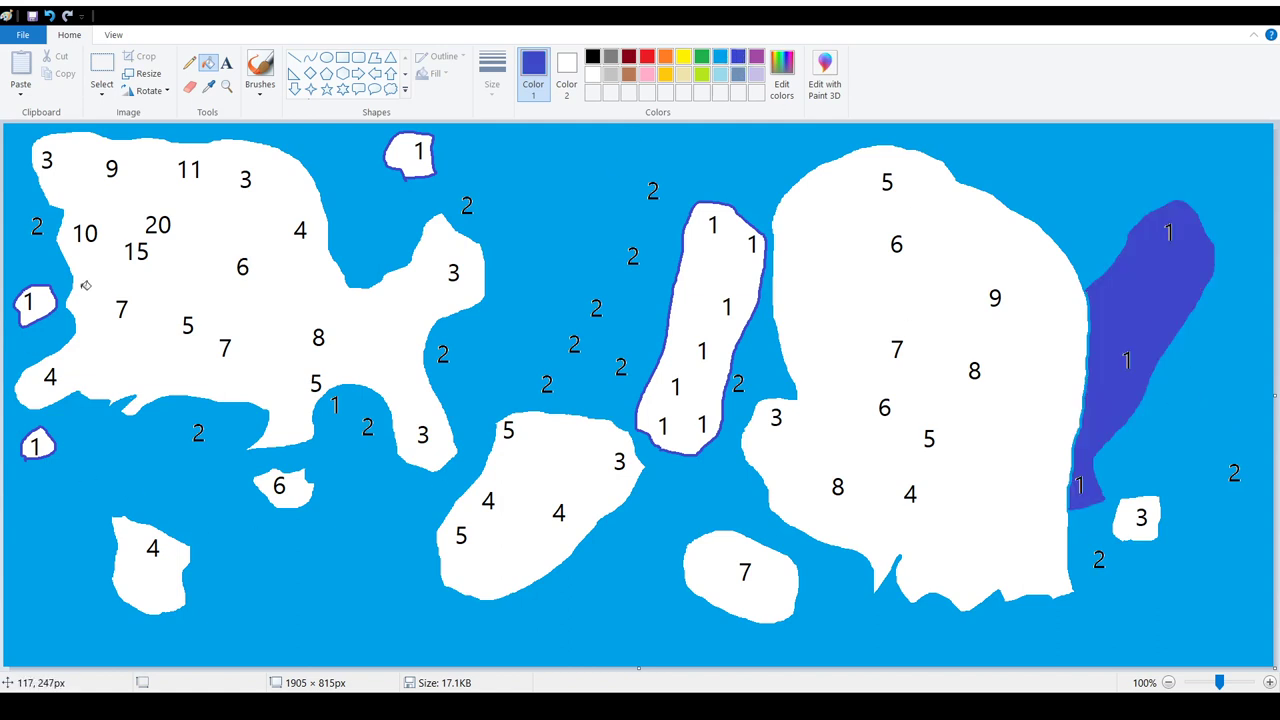
pyautogui.click(38, 300)
pyautogui.click(409, 148)
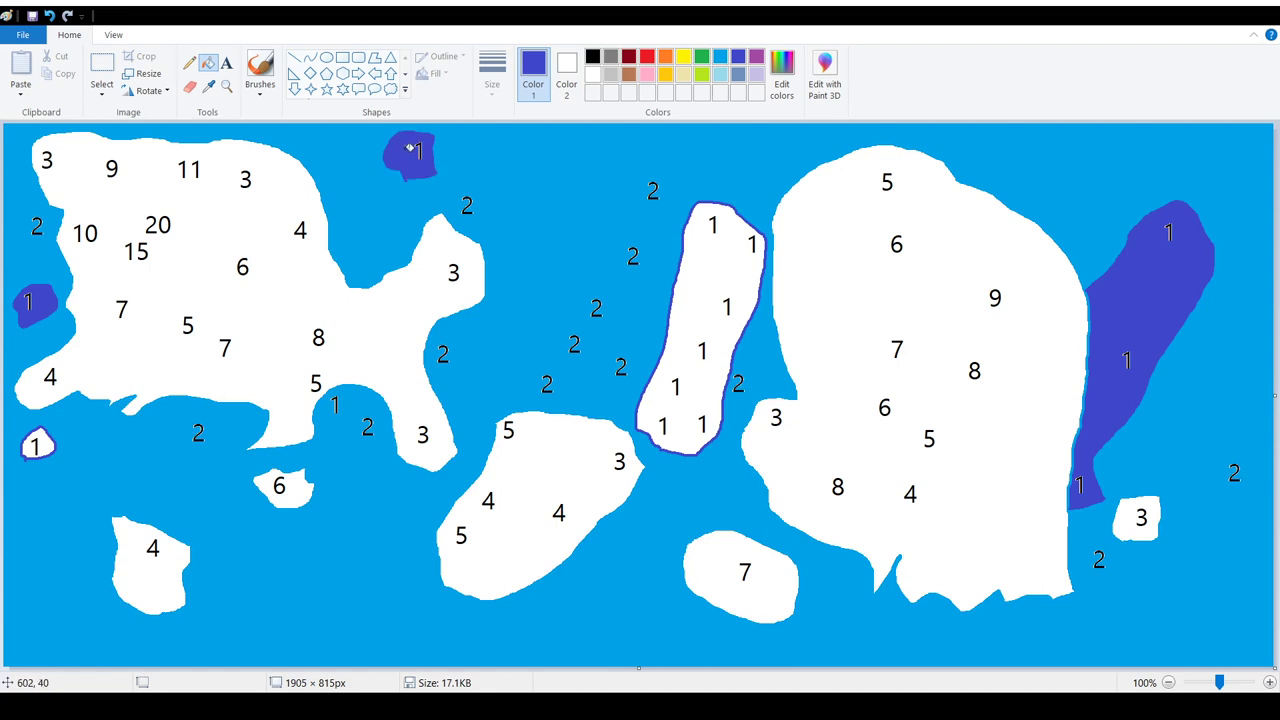
pyautogui.click(46, 446)
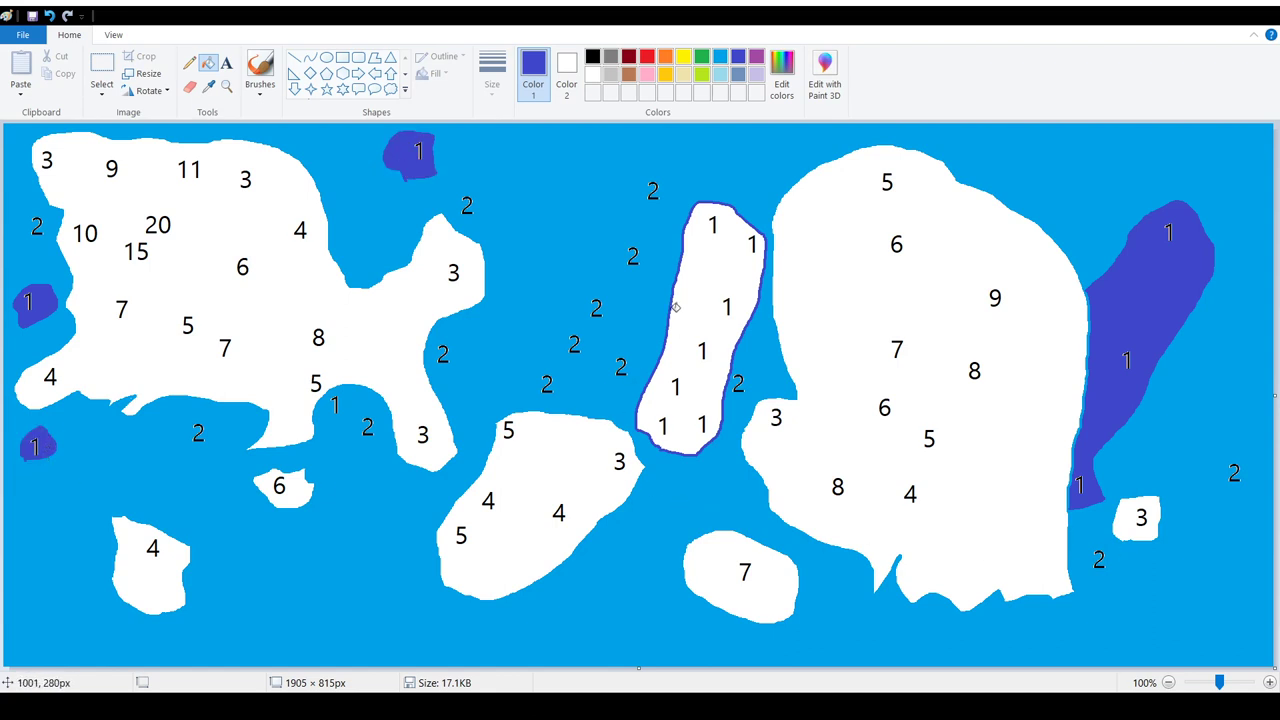
pyautogui.click(668, 394)
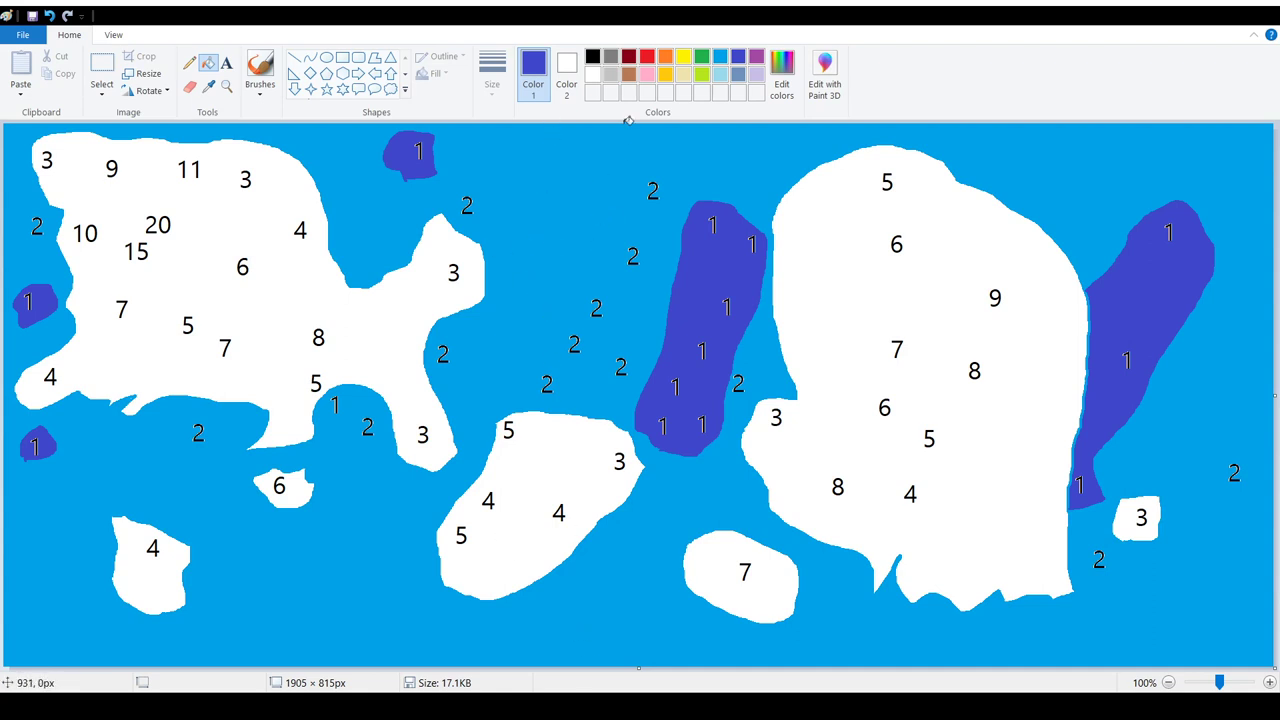
# - Draw a new island near the top centre in green and fill it solid green
pyautogui.click(702, 58)
pyautogui.click(189, 62)
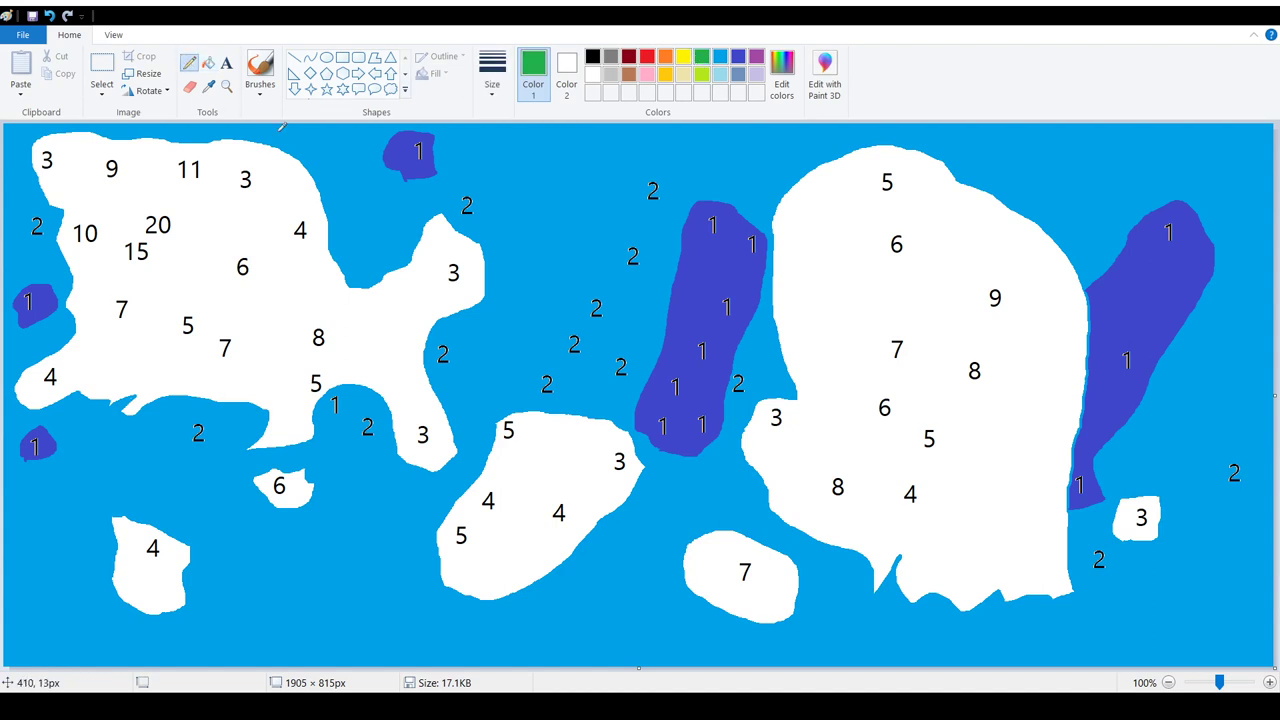
pyautogui.moveTo(504, 210); pyautogui.dragTo(548, 259)
pyautogui.click(208, 62)
pyautogui.click(536, 220)
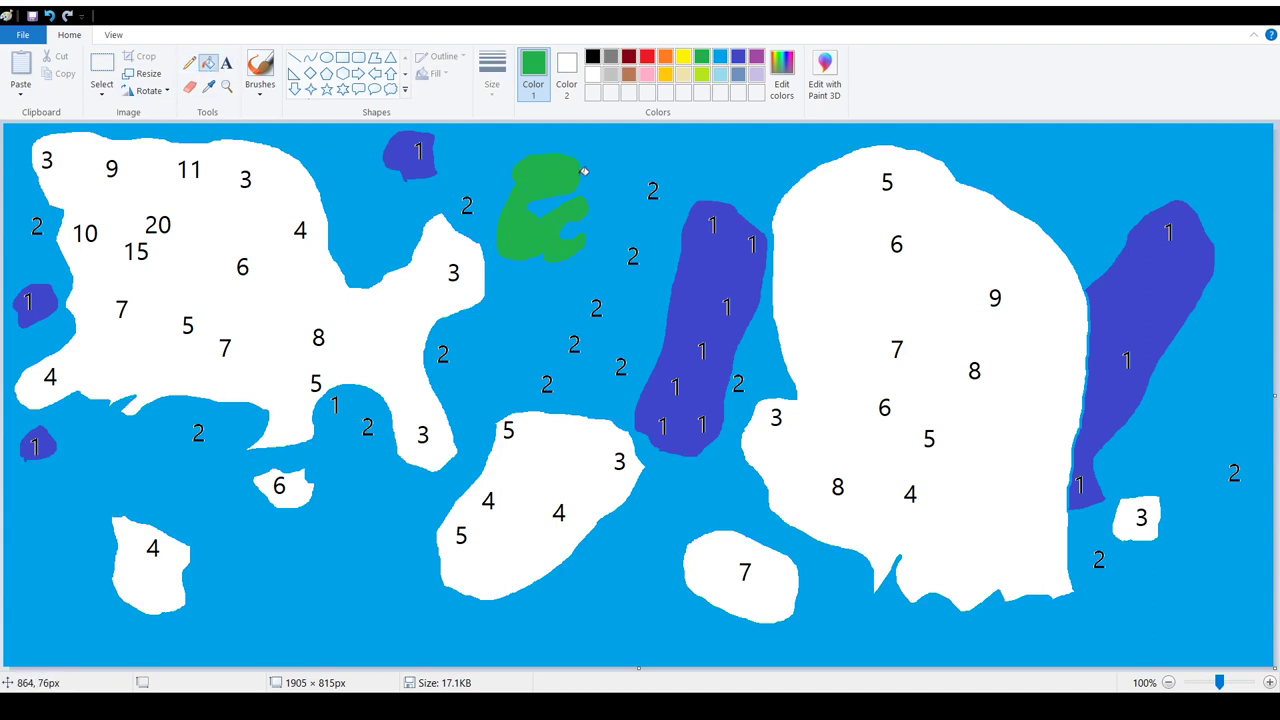
# - Fill every other landmass green, then make the large eastern landmass cream
pyautogui.click(900, 310)
pyautogui.click(566, 519)
pyautogui.click(724, 568)
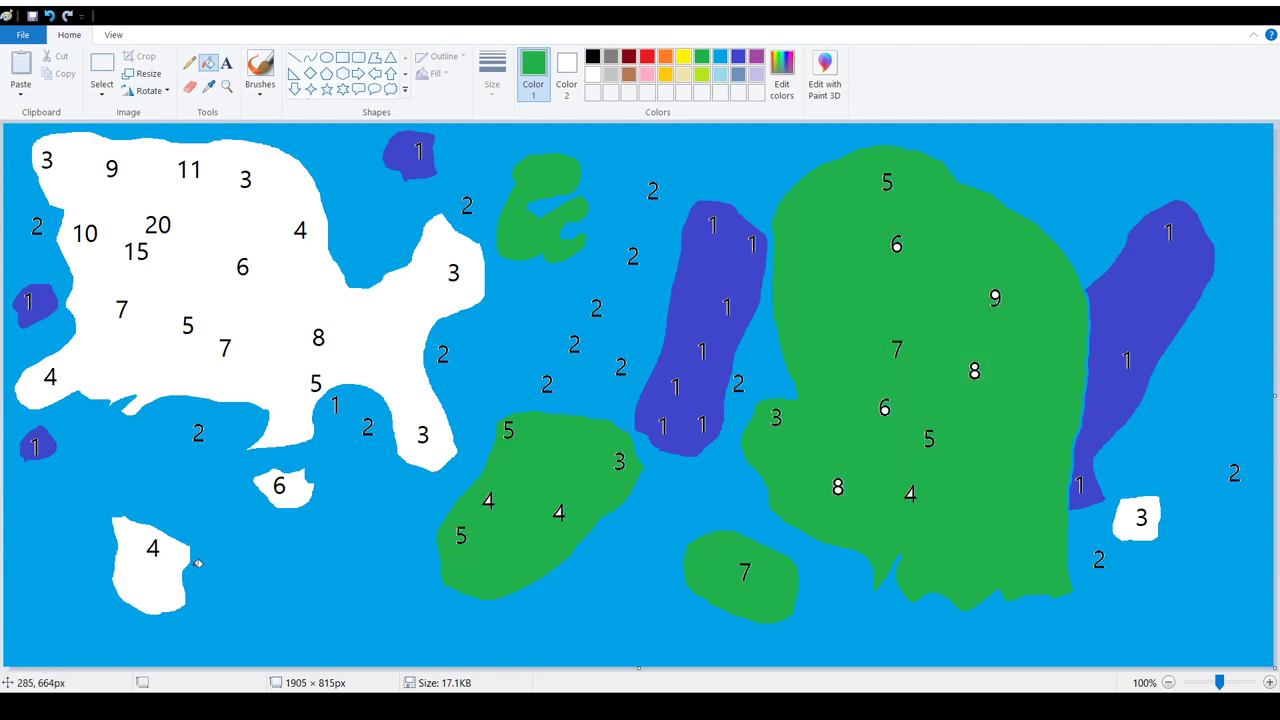
pyautogui.click(132, 570)
pyautogui.click(310, 488)
pyautogui.click(287, 373)
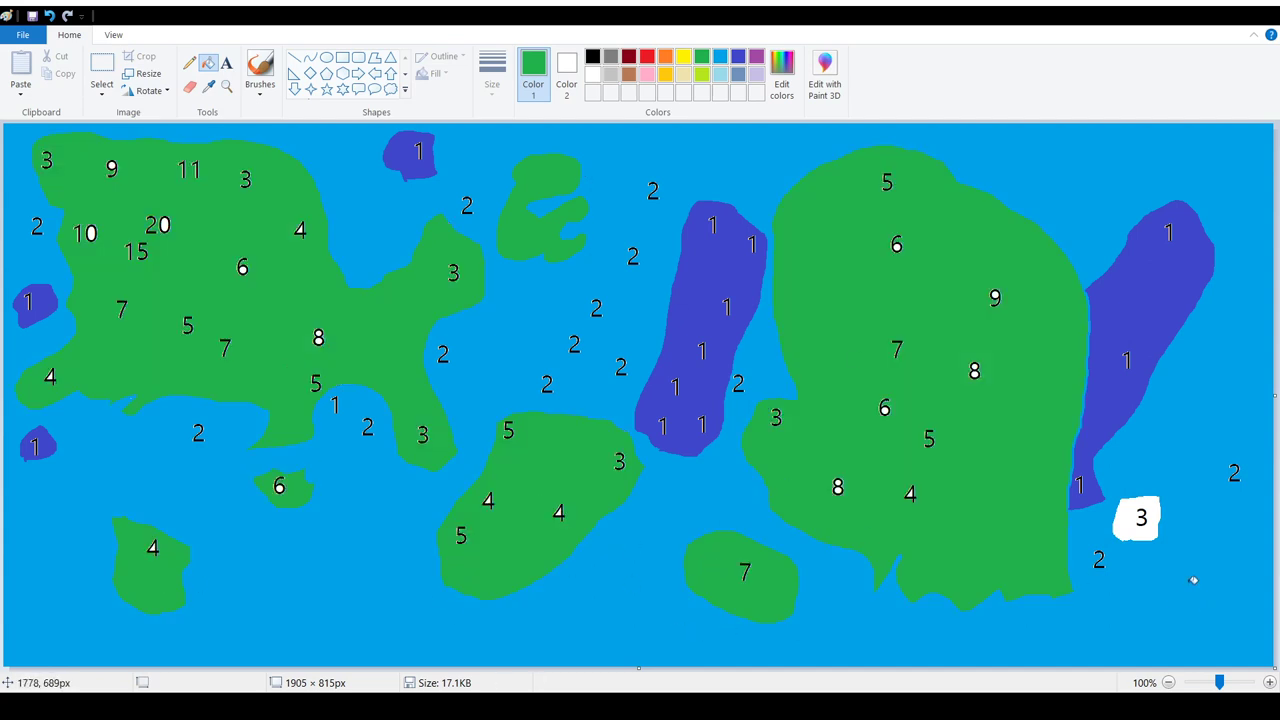
pyautogui.click(1158, 520)
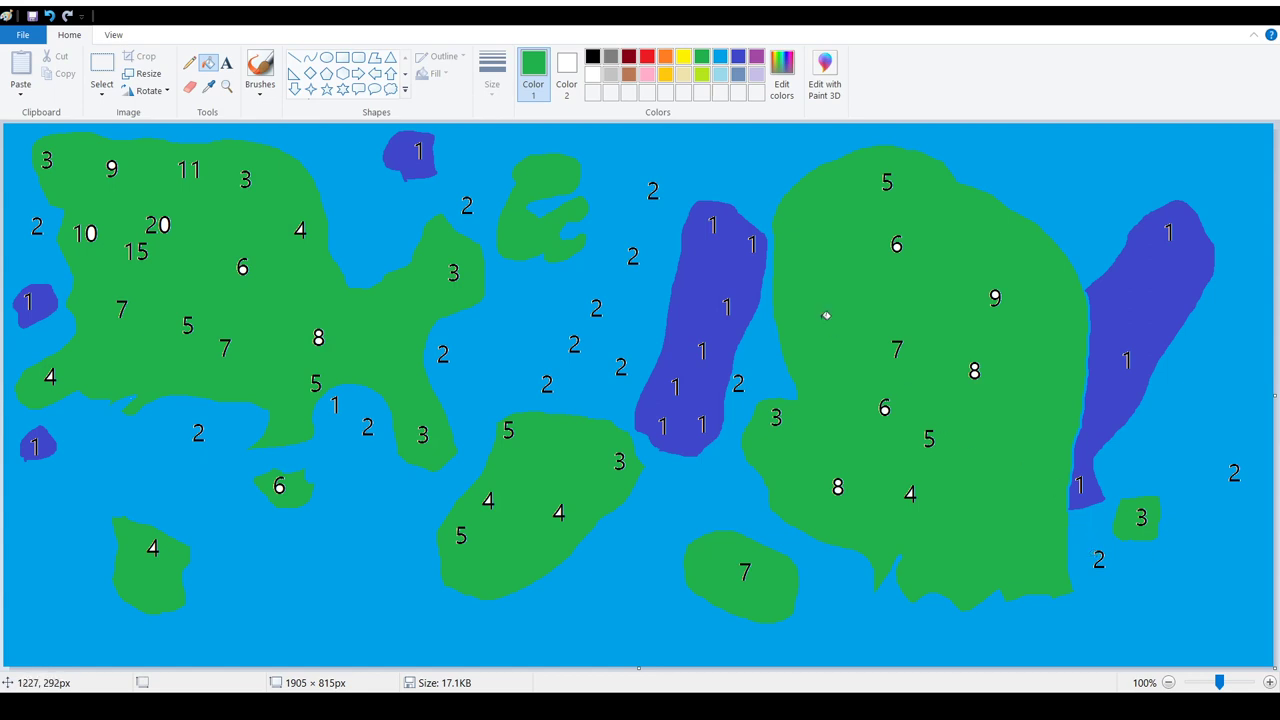
pyautogui.click(684, 74)
pyautogui.click(1008, 287)
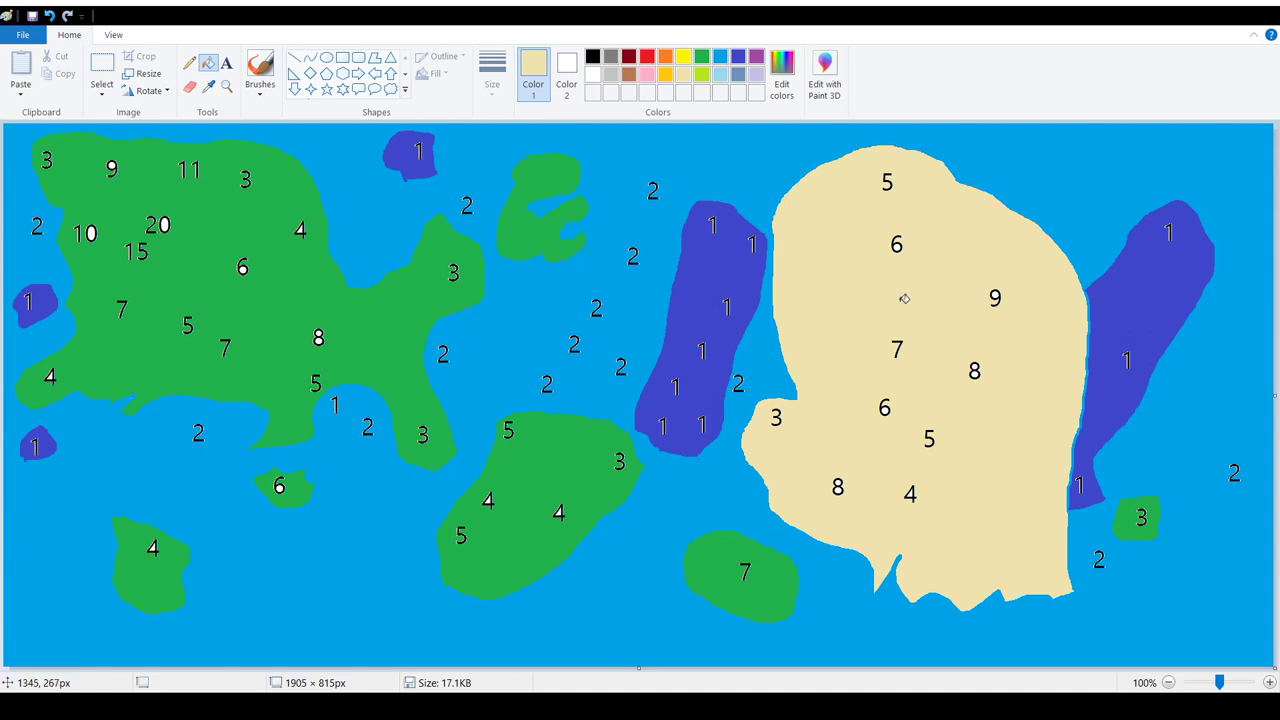
# - Start a black text label on the beige island, typing and editing 'Desert Place'
pyautogui.click(227, 62)
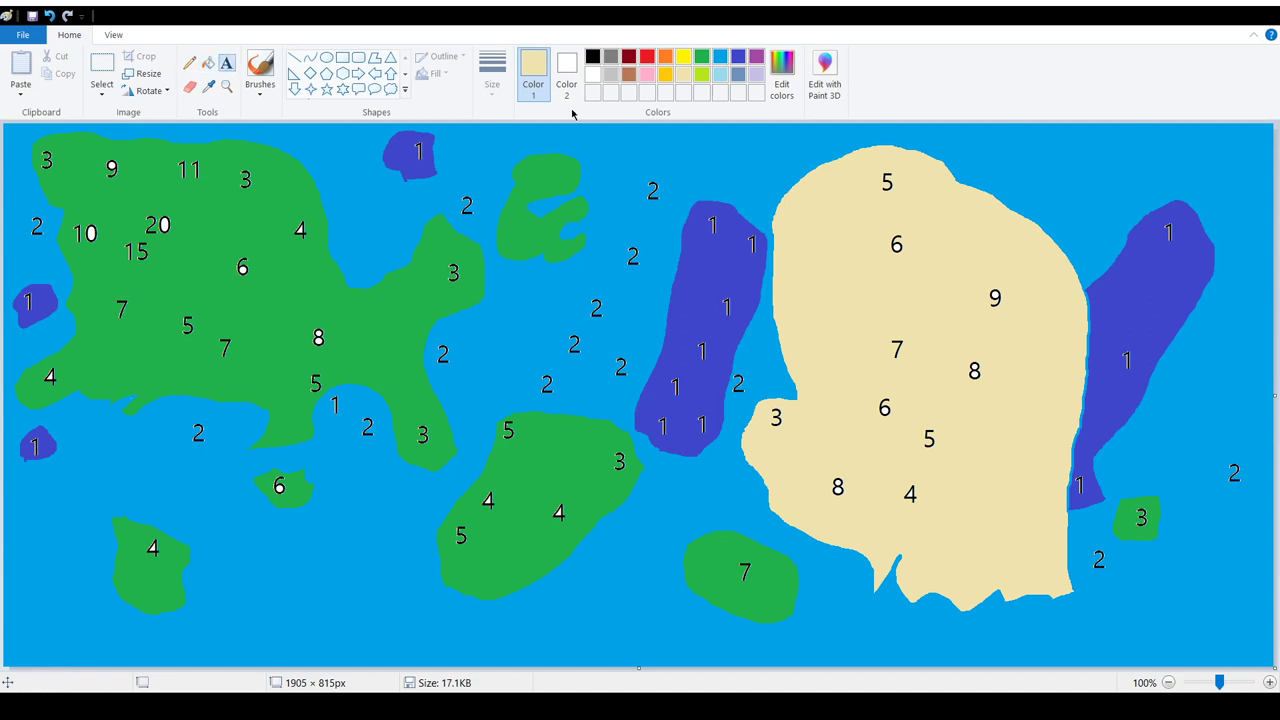
pyautogui.click(592, 57)
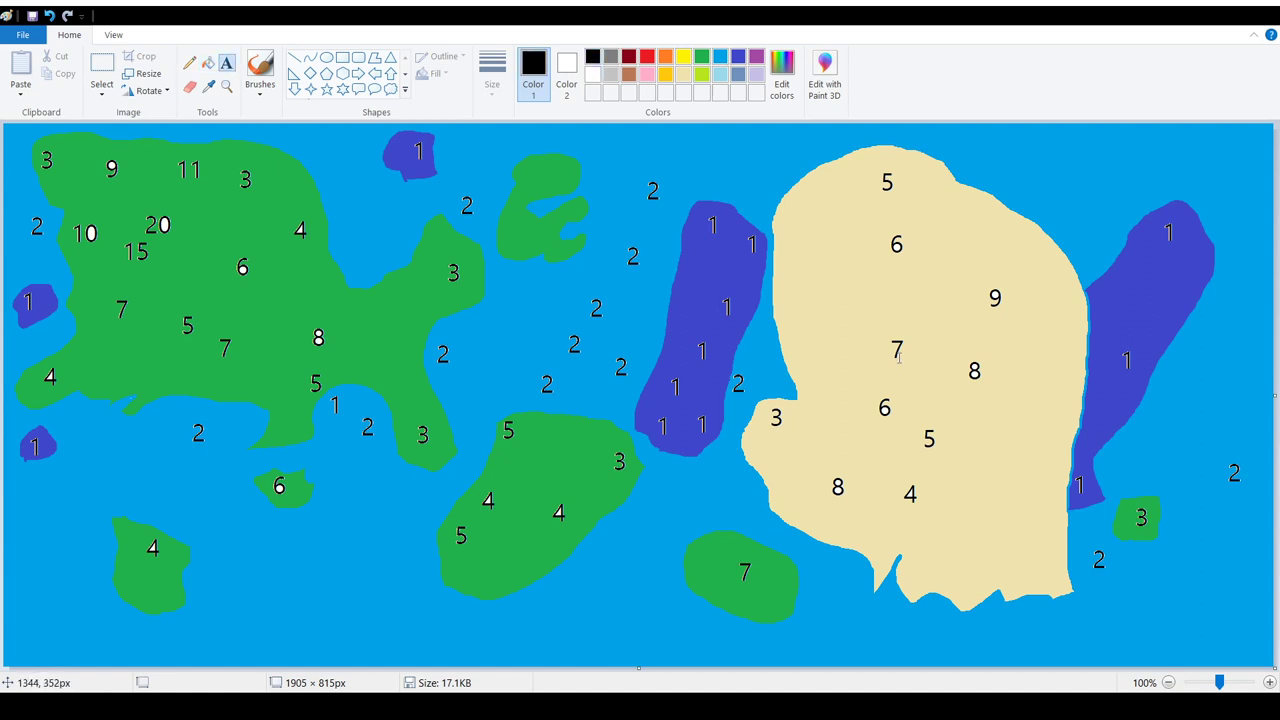
pyautogui.click(803, 305)
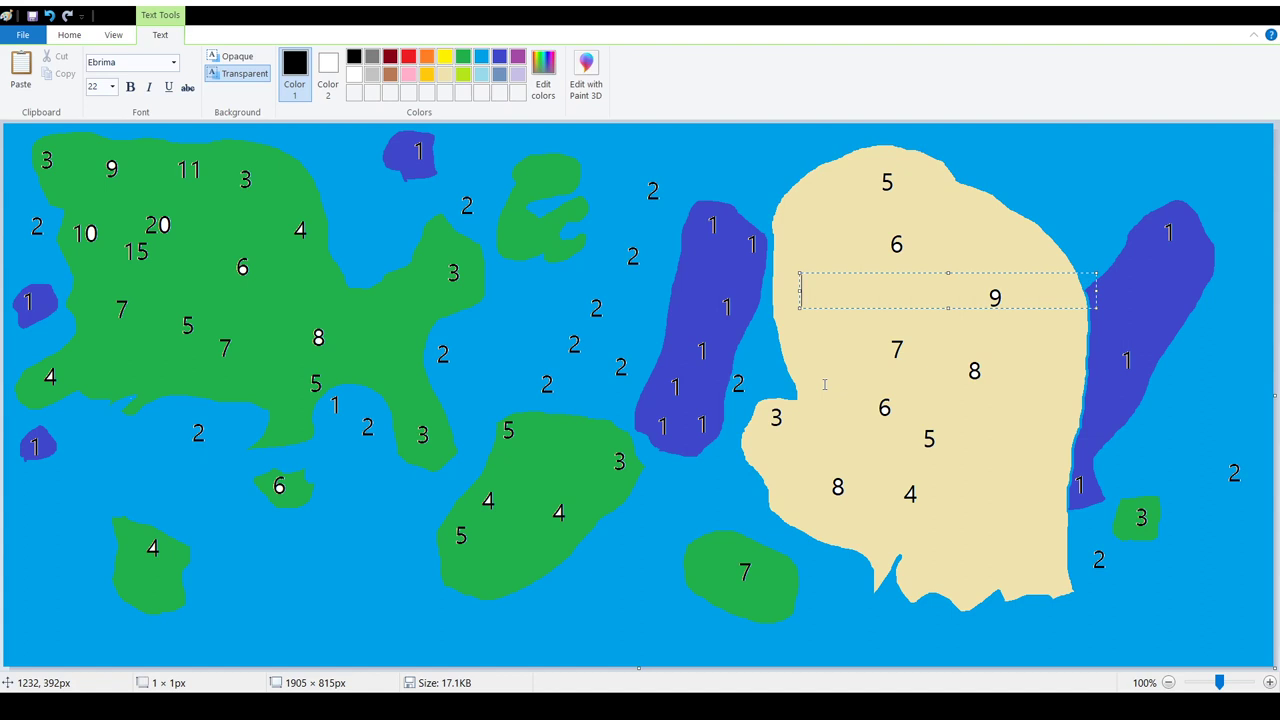
pyautogui.write('Desert ')
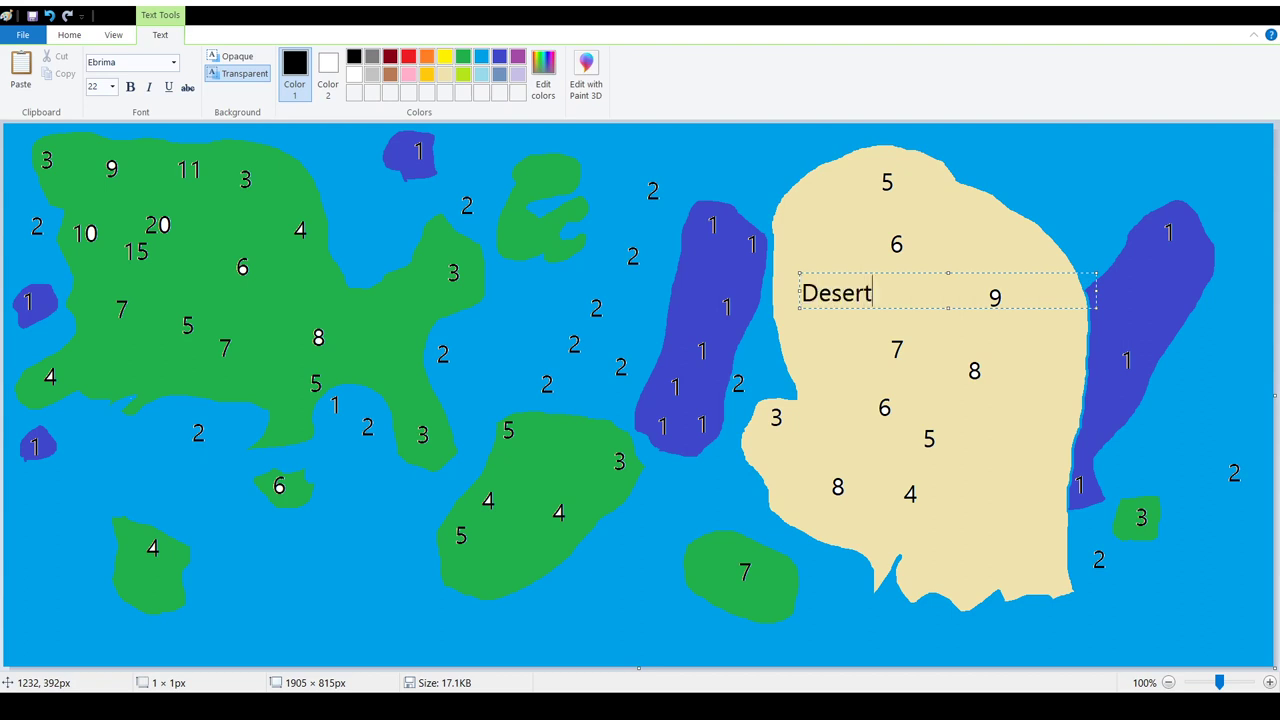
pyautogui.write('Place')
pyautogui.hotkey('shift', 'Left')
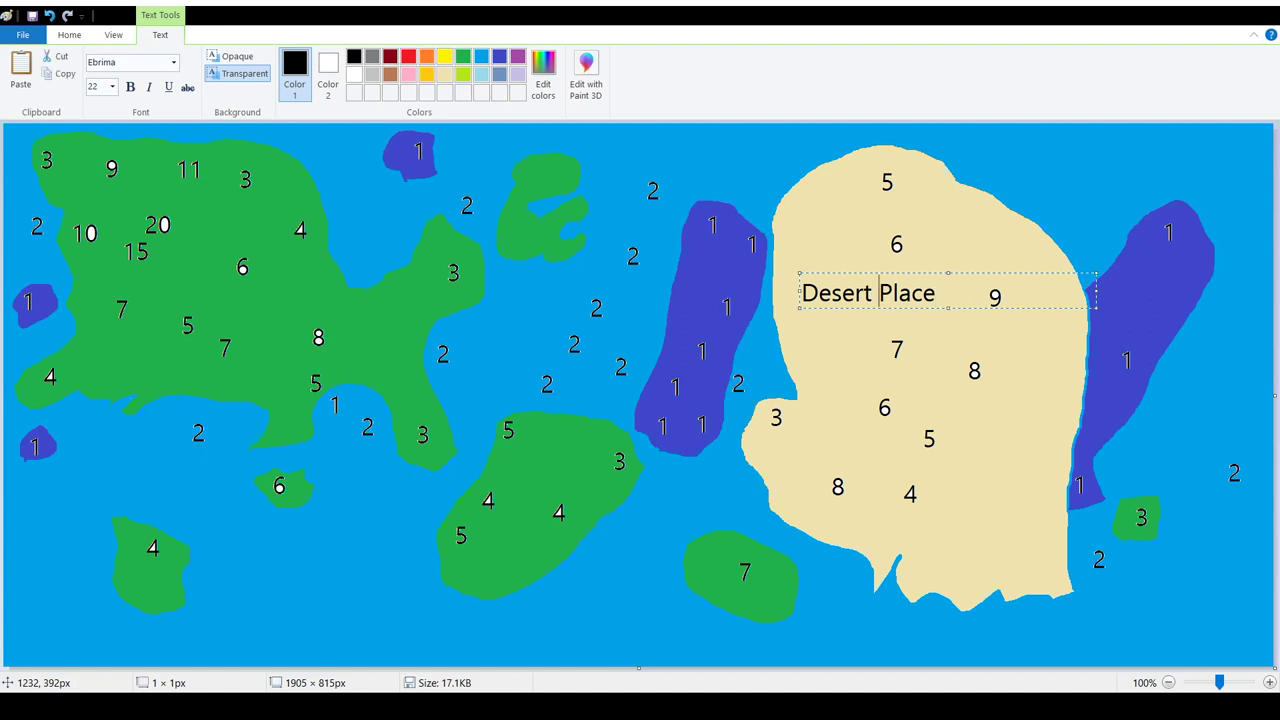
pyautogui.press('BackSpace')
pyautogui.press('BackSpace')
pyautogui.press('BackSpace')
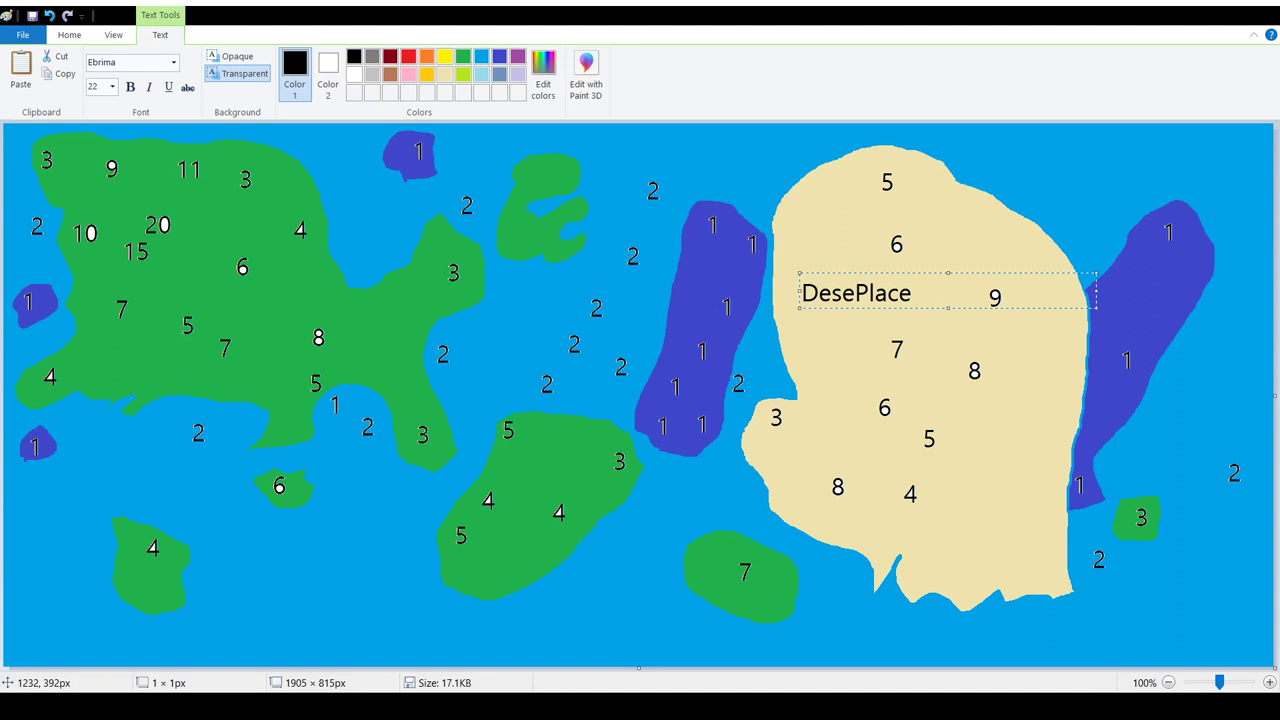
pyautogui.write('l')
pyautogui.press('Delete')
pyautogui.press('Right')
pyautogui.press('Right')
pyautogui.press('Right')
pyautogui.press('Right')
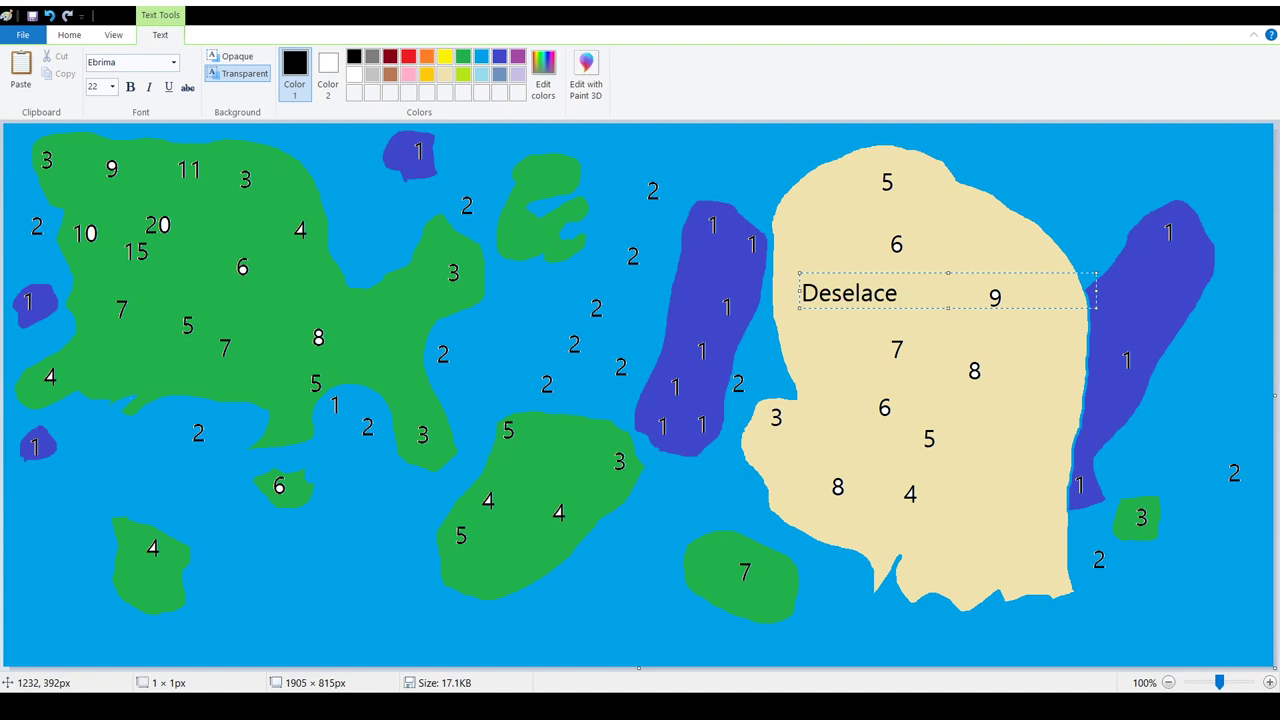
pyautogui.press('BackSpace')
pyautogui.press('BackSpace')
pyautogui.write('rt')
pyautogui.press('Left')
pyautogui.press('Left')
pyautogui.press('Left')
pyautogui.press('Left')
pyautogui.press('Left')
pyautogui.write('0')
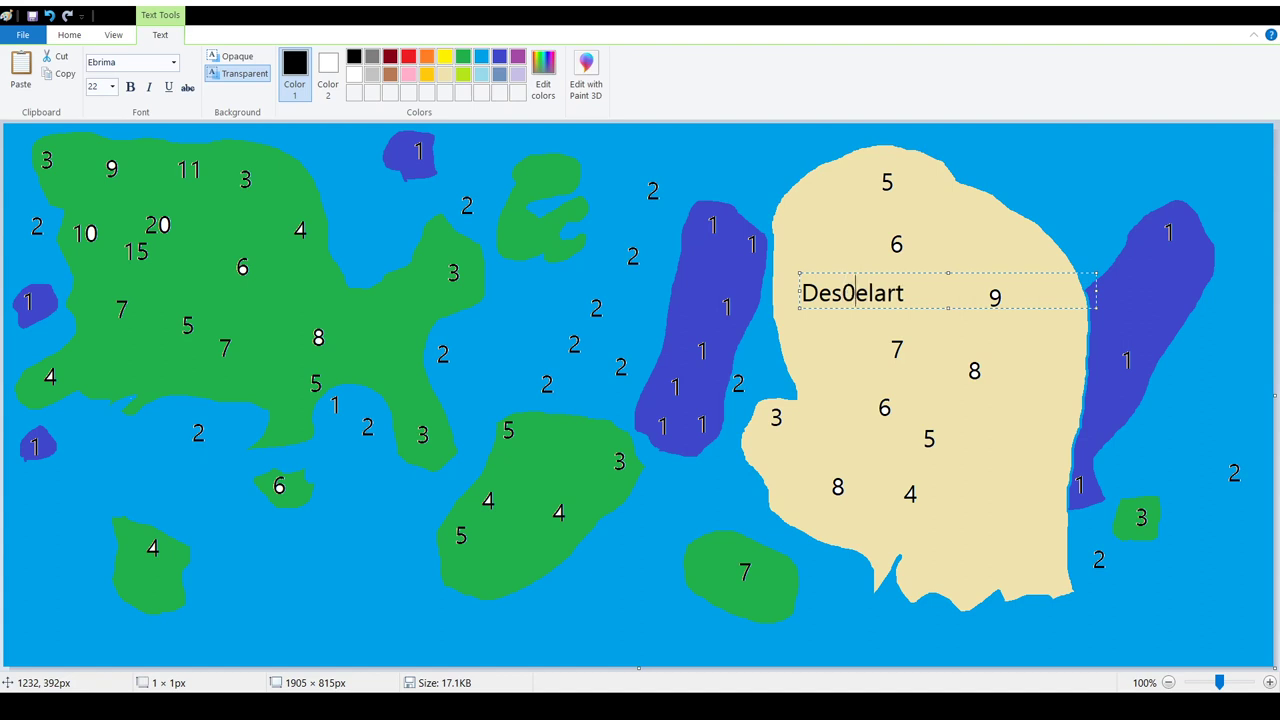
pyautogui.write('\\\\')
pyautogui.press('BackSpace')
pyautogui.press('BackSpace')
pyautogui.press('BackSpace')
pyautogui.press('BackSpace')
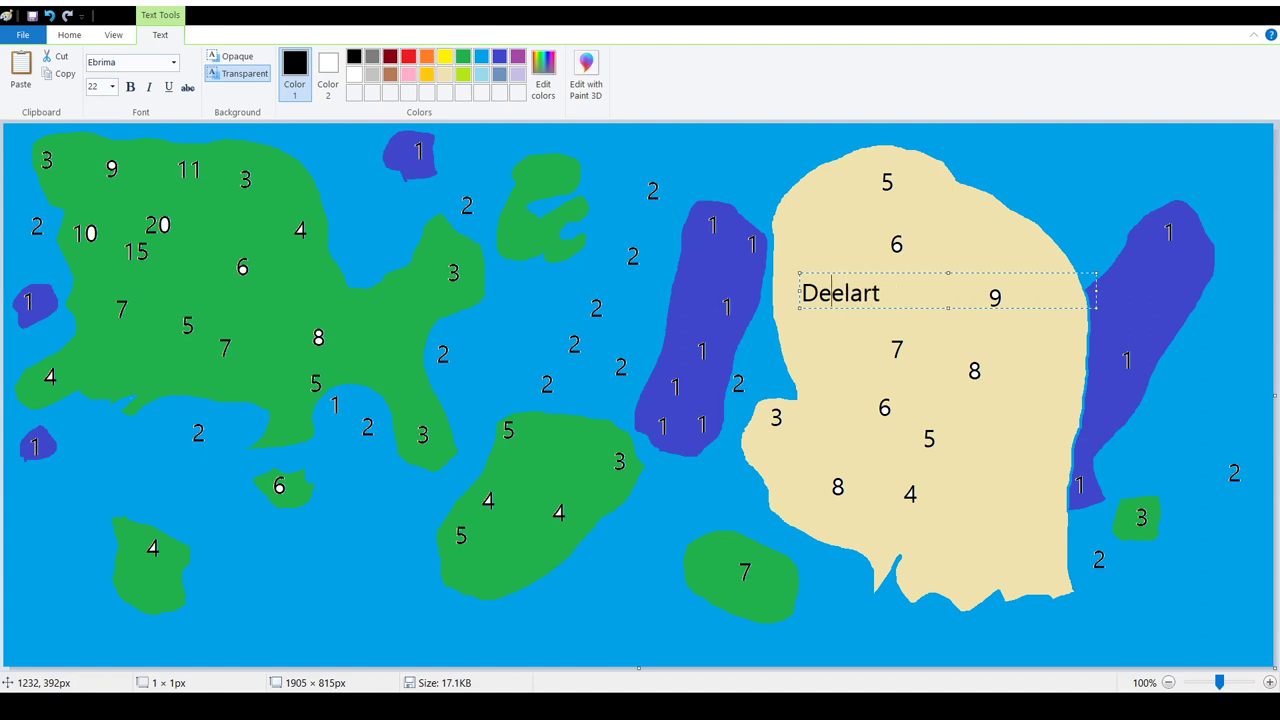
pyautogui.write('p')
pyautogui.press('Right')
pyautogui.press('Right')
pyautogui.press('Right')
pyautogui.press('Right')
pyautogui.press('Right')
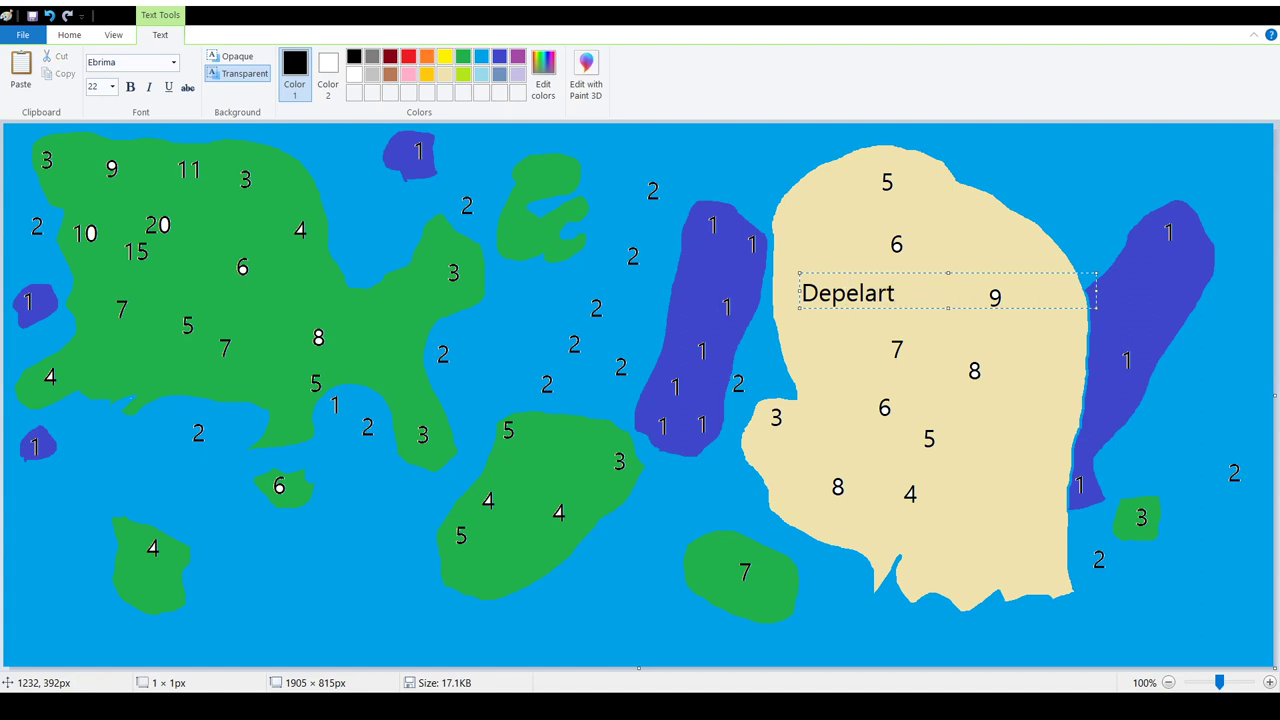
# - Replace the label text with 'Trachen', fix the typos, and place it on the island
pyautogui.hotkey('ctrl', 'a')
pyautogui.press('BackSpace')
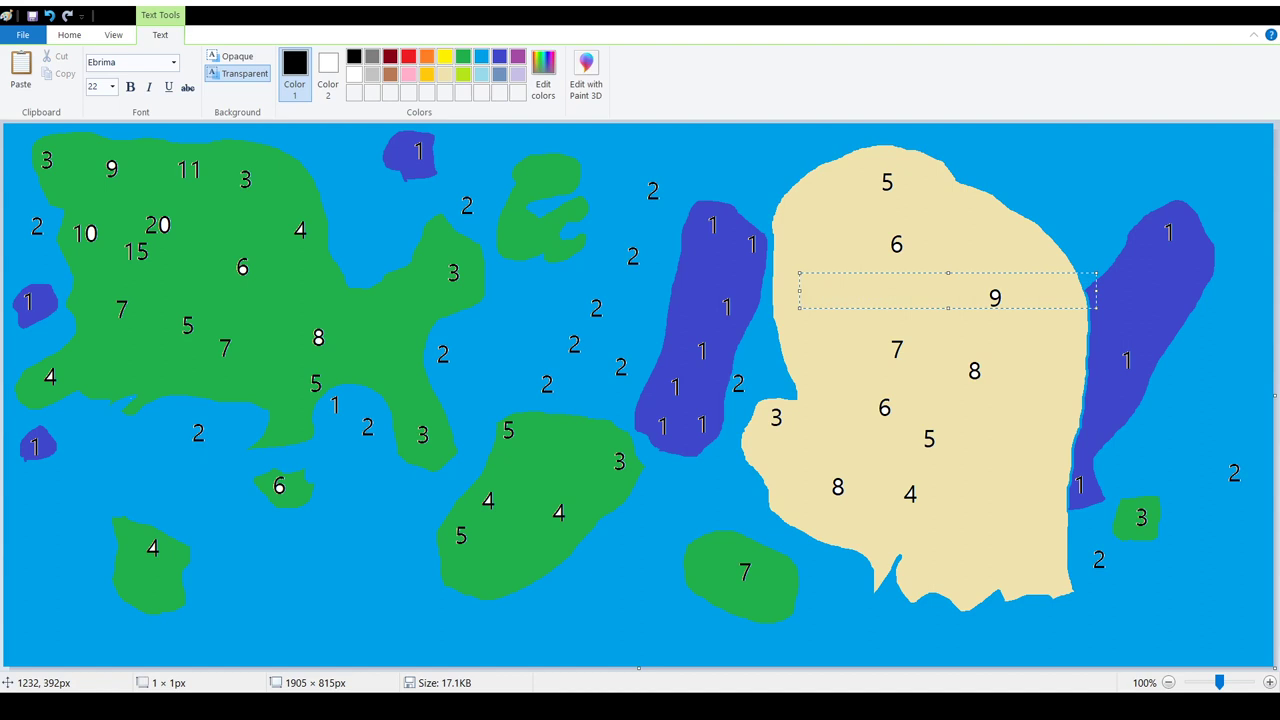
pyautogui.write('trcvgbhnjbhgvfccyg')
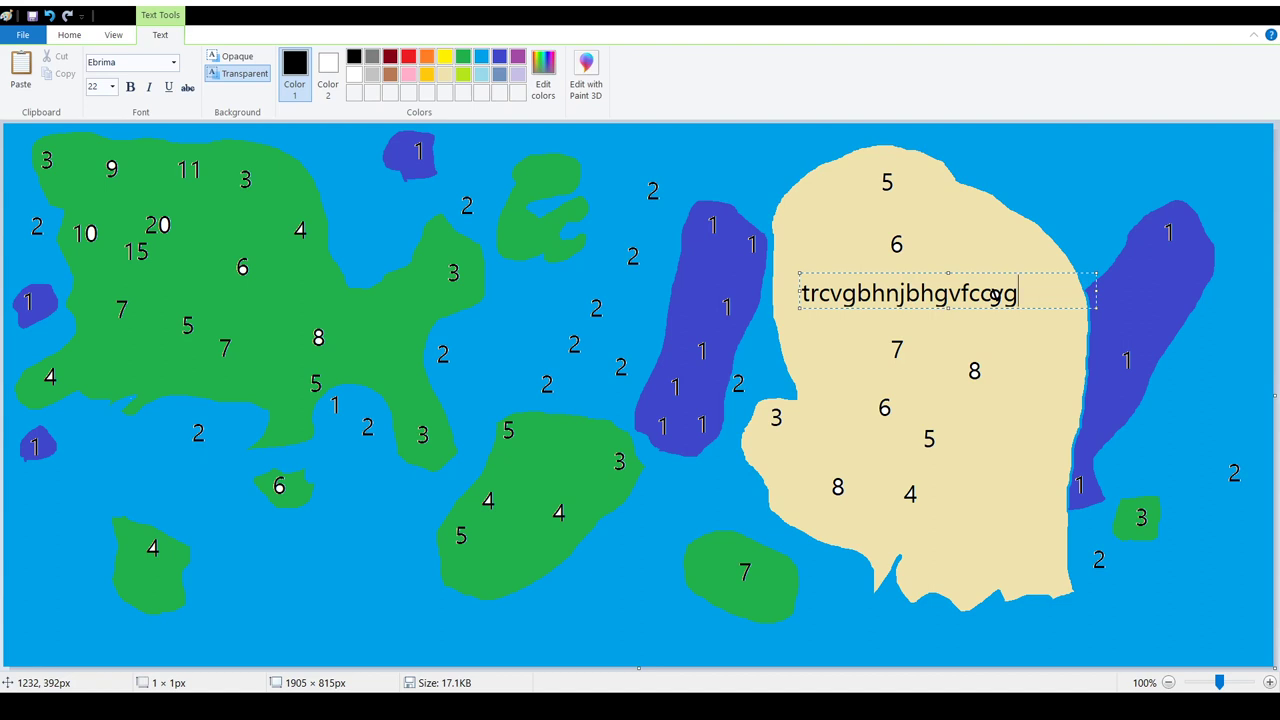
pyautogui.press('BackSpace')
pyautogui.press('BackSpace')
pyautogui.press('BackSpace')
pyautogui.press('BackSpace')
pyautogui.press('BackSpace')
pyautogui.press('BackSpace')
pyautogui.press('BackSpace')
pyautogui.press('BackSpace')
pyautogui.press('BackSpace')
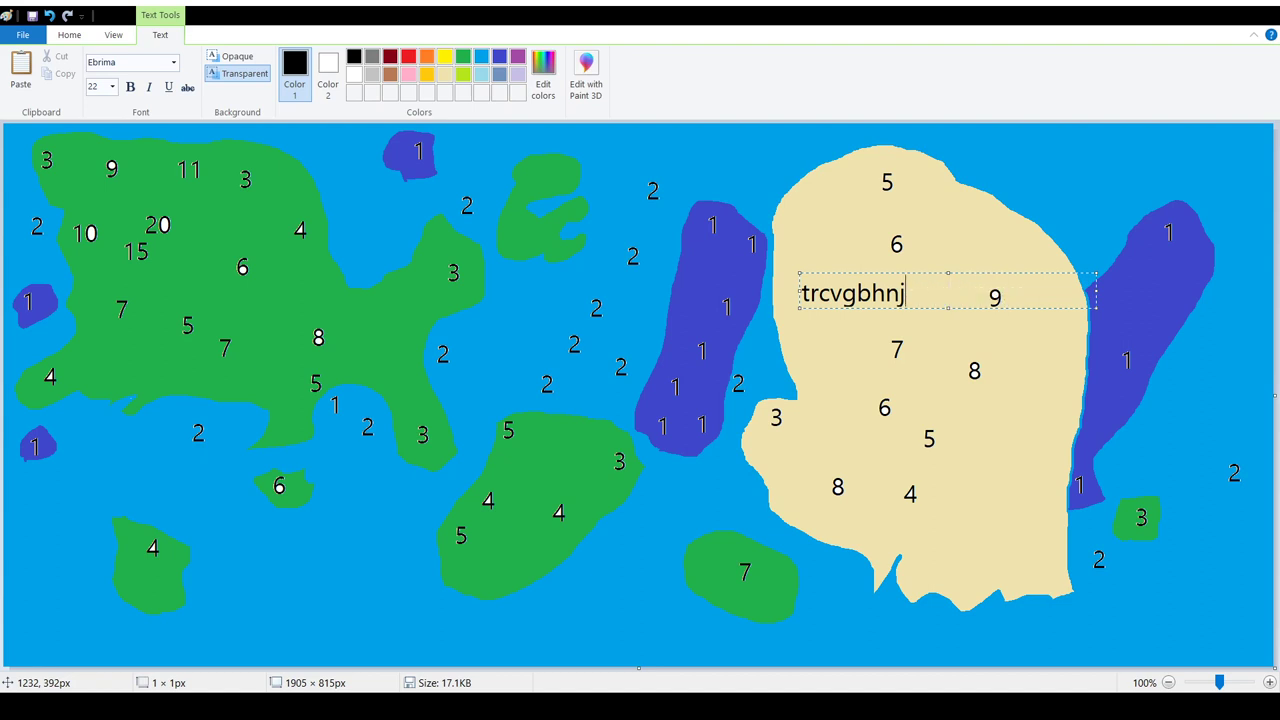
pyautogui.press('BackSpace')
pyautogui.press('Left')
pyautogui.press('Left')
pyautogui.press('Left')
pyautogui.press('BackSpace')
pyautogui.press('BackSpace')
pyautogui.press('Right')
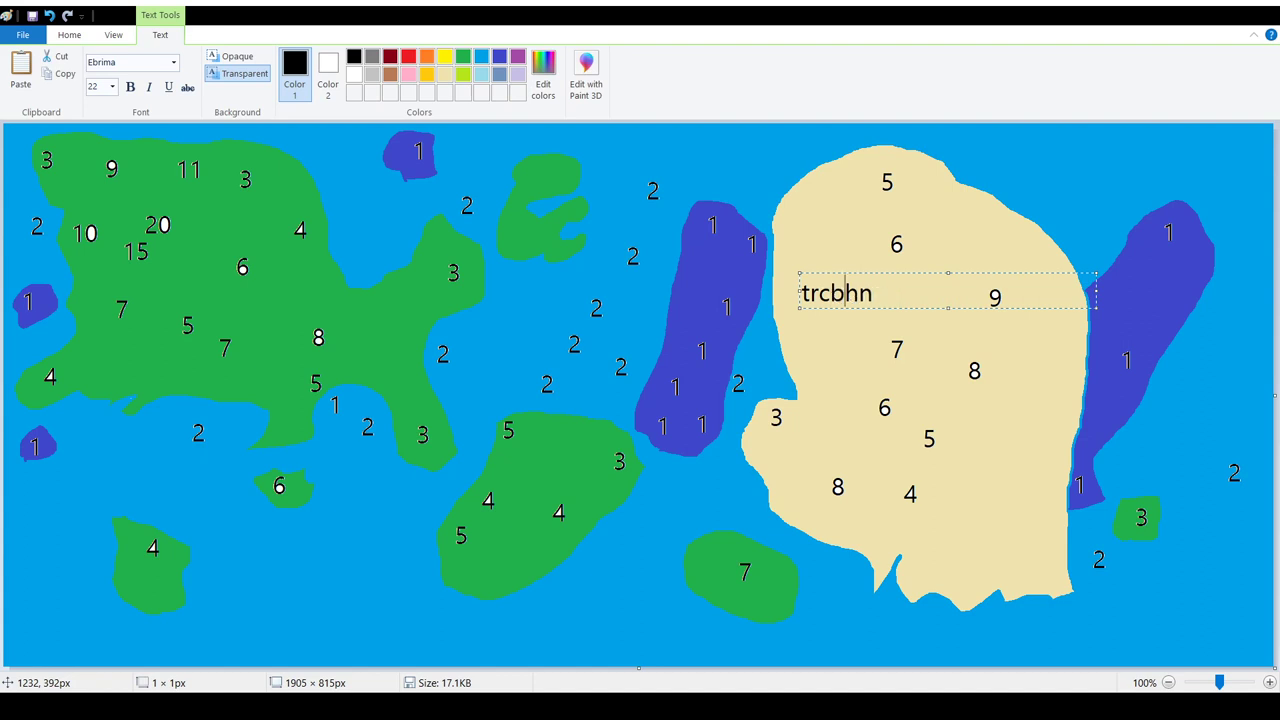
pyautogui.press('BackSpace')
pyautogui.press('Left')
pyautogui.write('a')
pyautogui.press('Right')
pyautogui.press('Right')
pyautogui.write('e')
pyautogui.press('Home')
pyautogui.press('Right')
pyautogui.press('BackSpace')
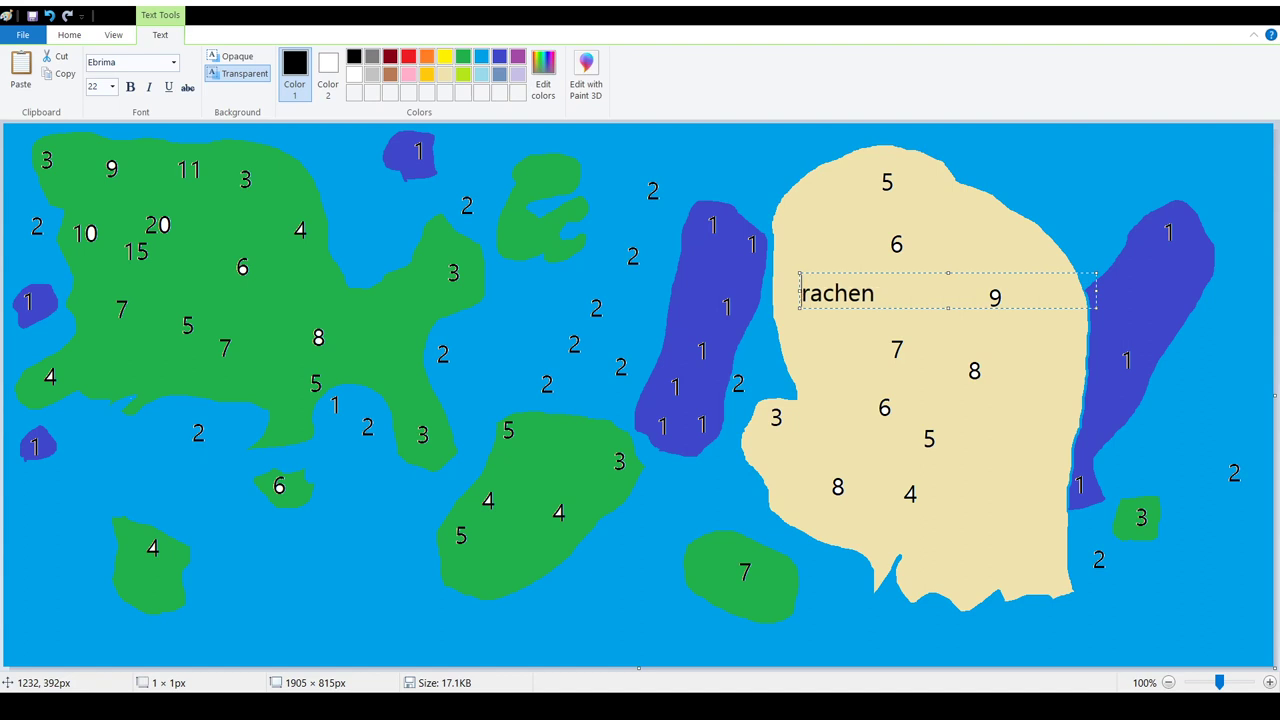
pyautogui.write('T')
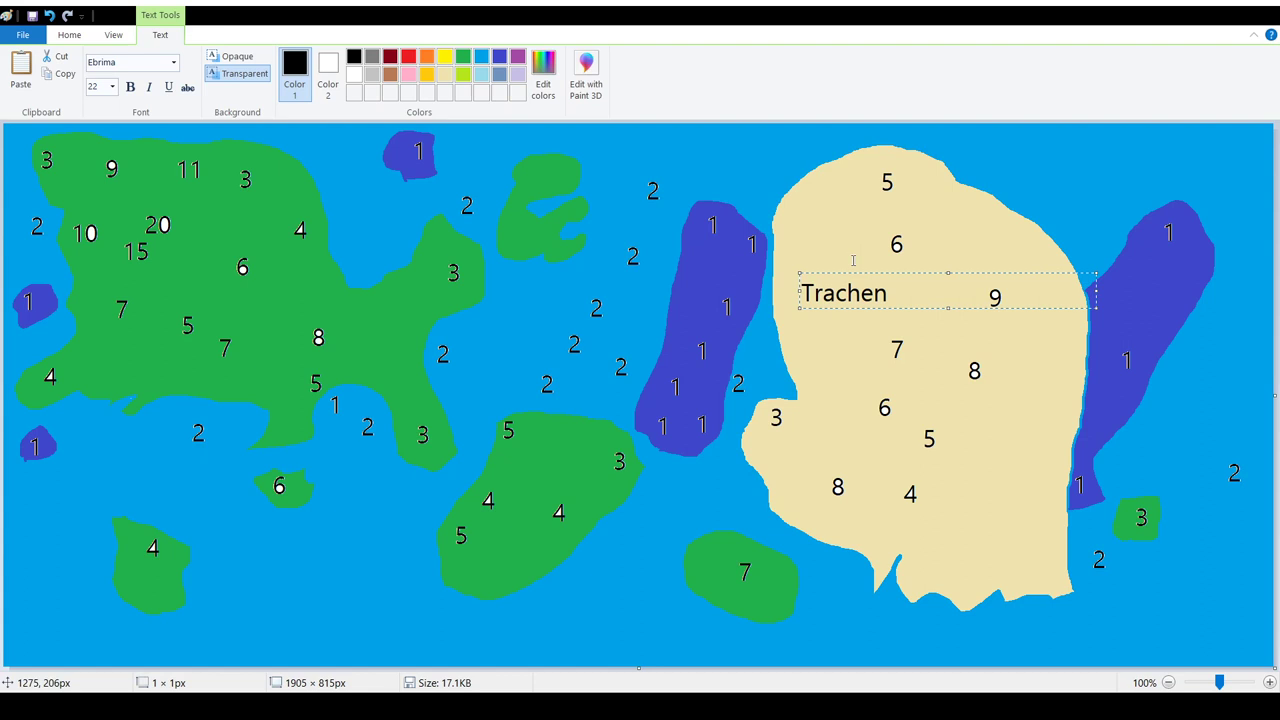
pyautogui.moveTo(863, 272); pyautogui.dragTo(929, 290)
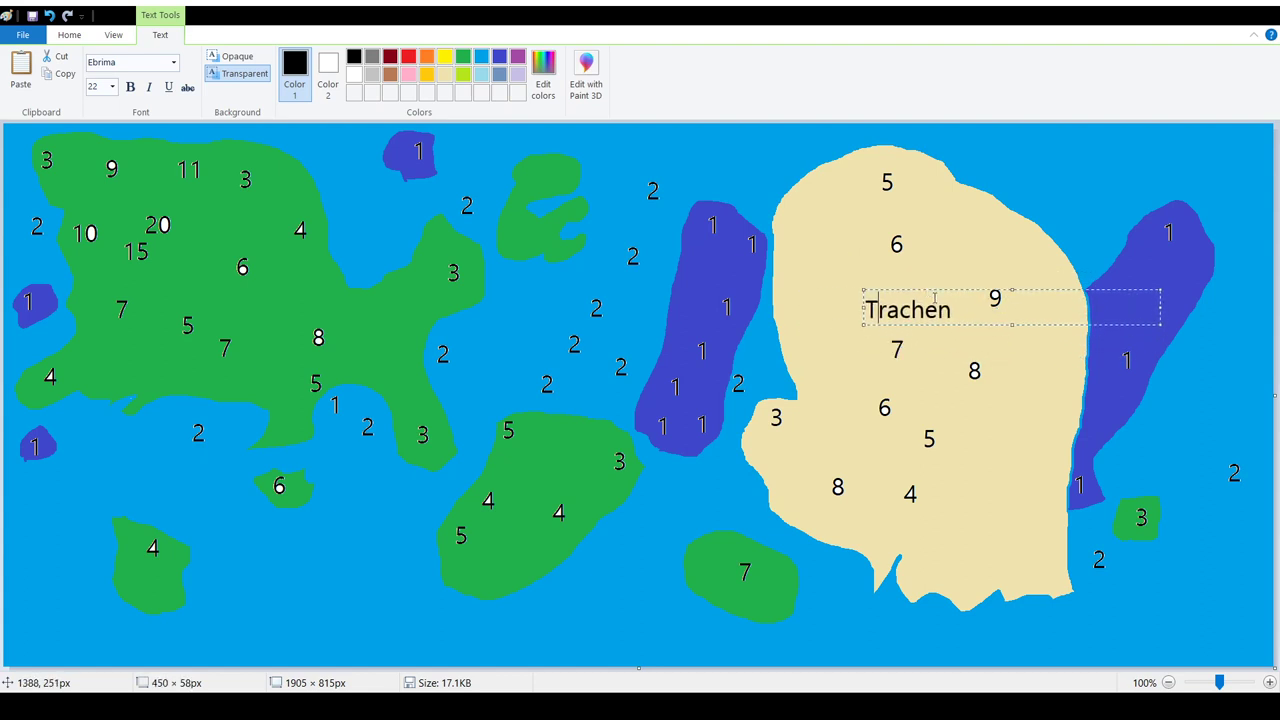
pyautogui.click(966, 430)
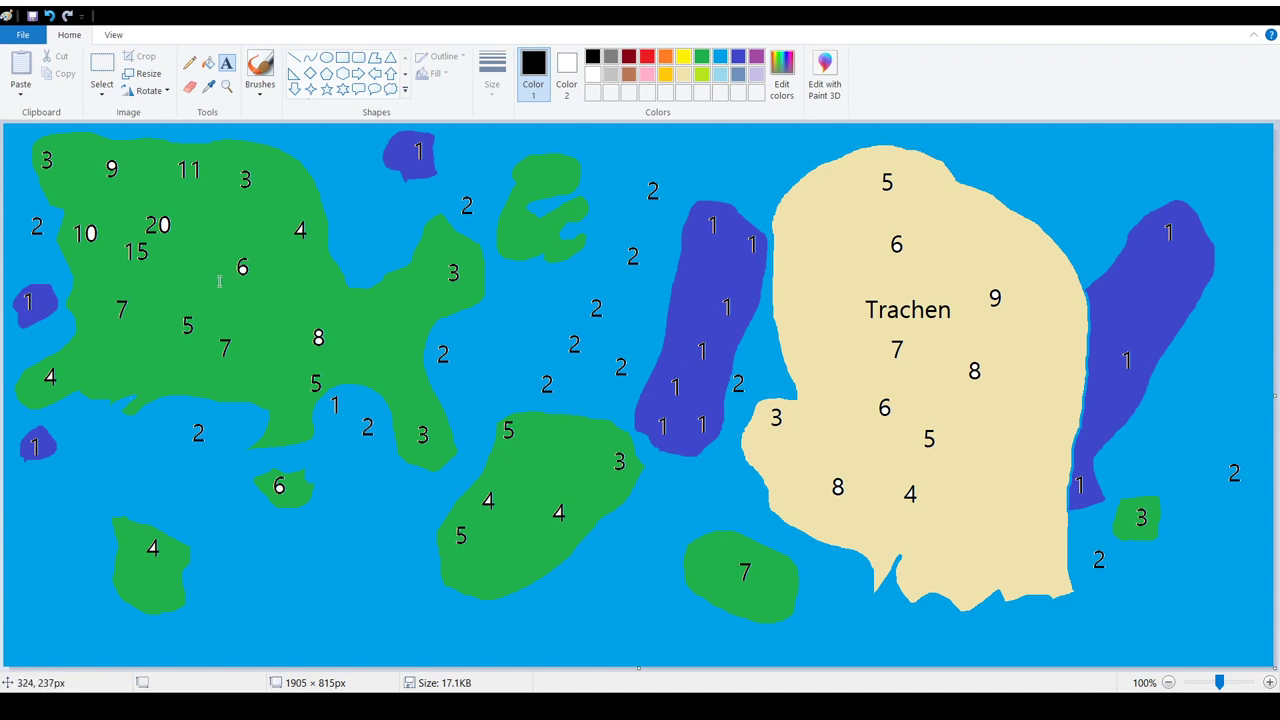
# - Draw a grey pencil loop around the 11, 20 and 15
pyautogui.click(611, 57)
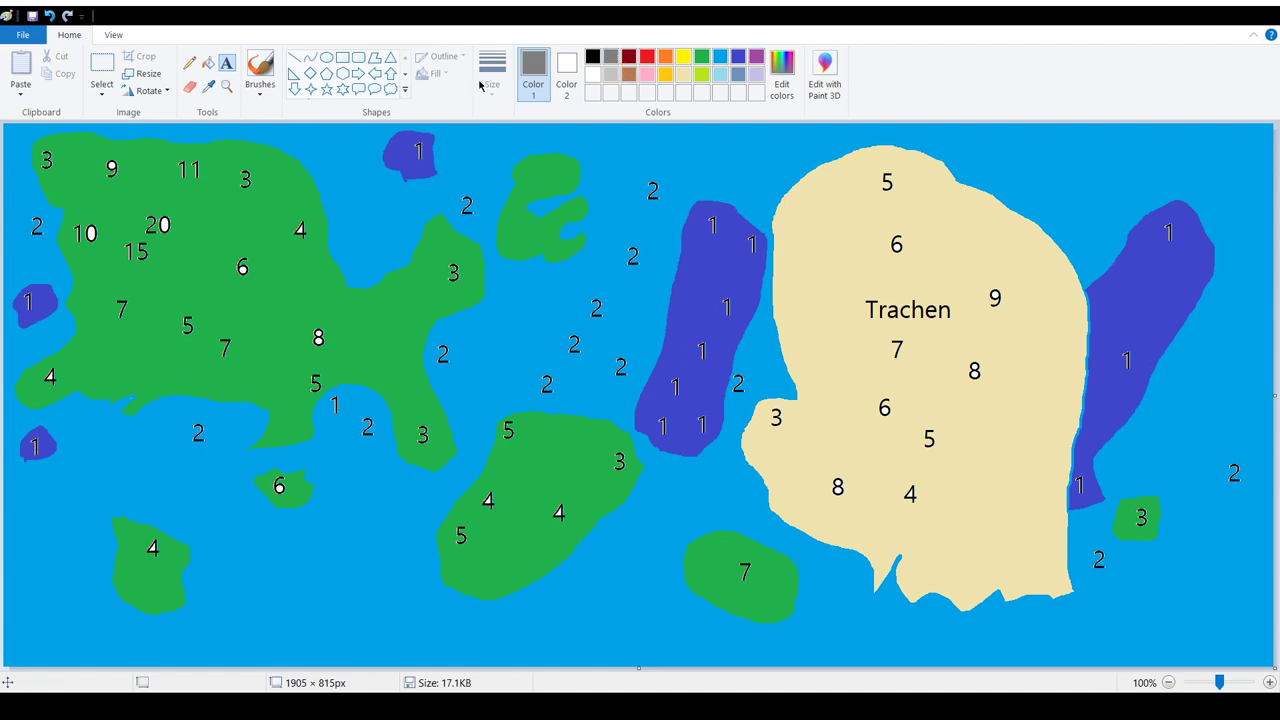
pyautogui.click(193, 66)
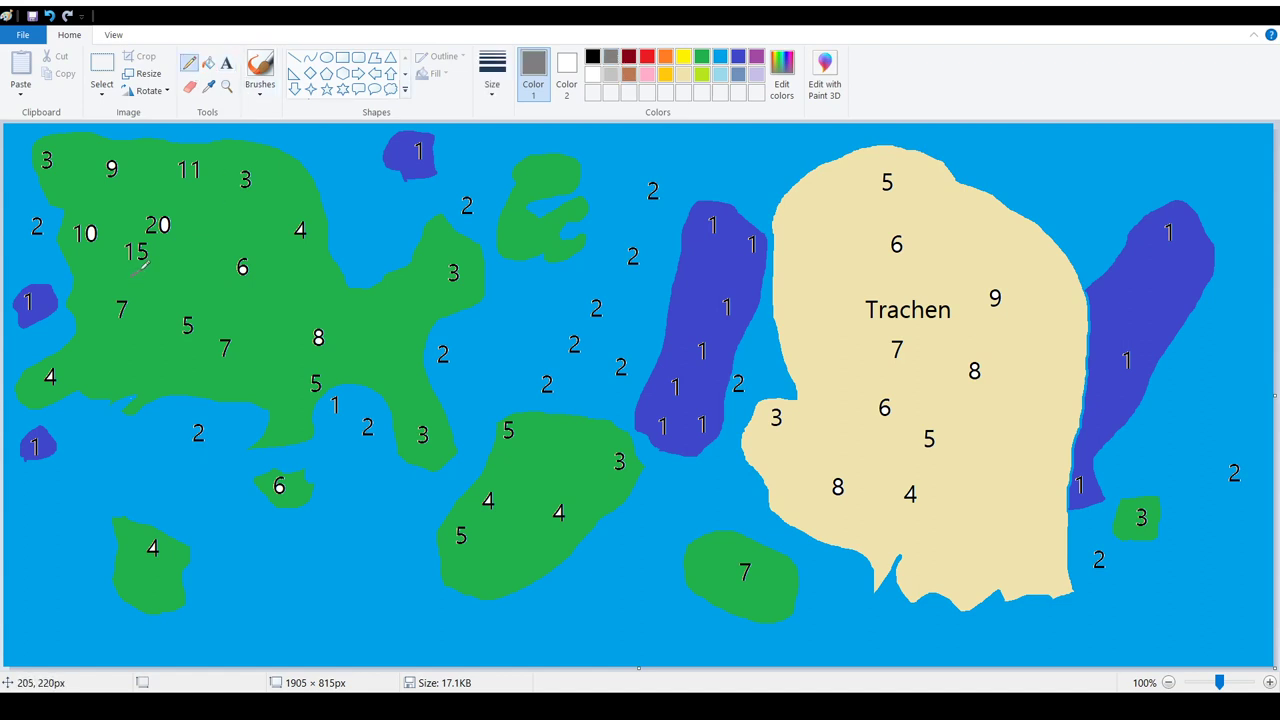
pyautogui.moveTo(189, 221); pyautogui.dragTo(204, 179)
# - Recolour the loop outline light grey and return to the dark grey pencil
pyautogui.click(610, 75)
pyautogui.click(208, 62)
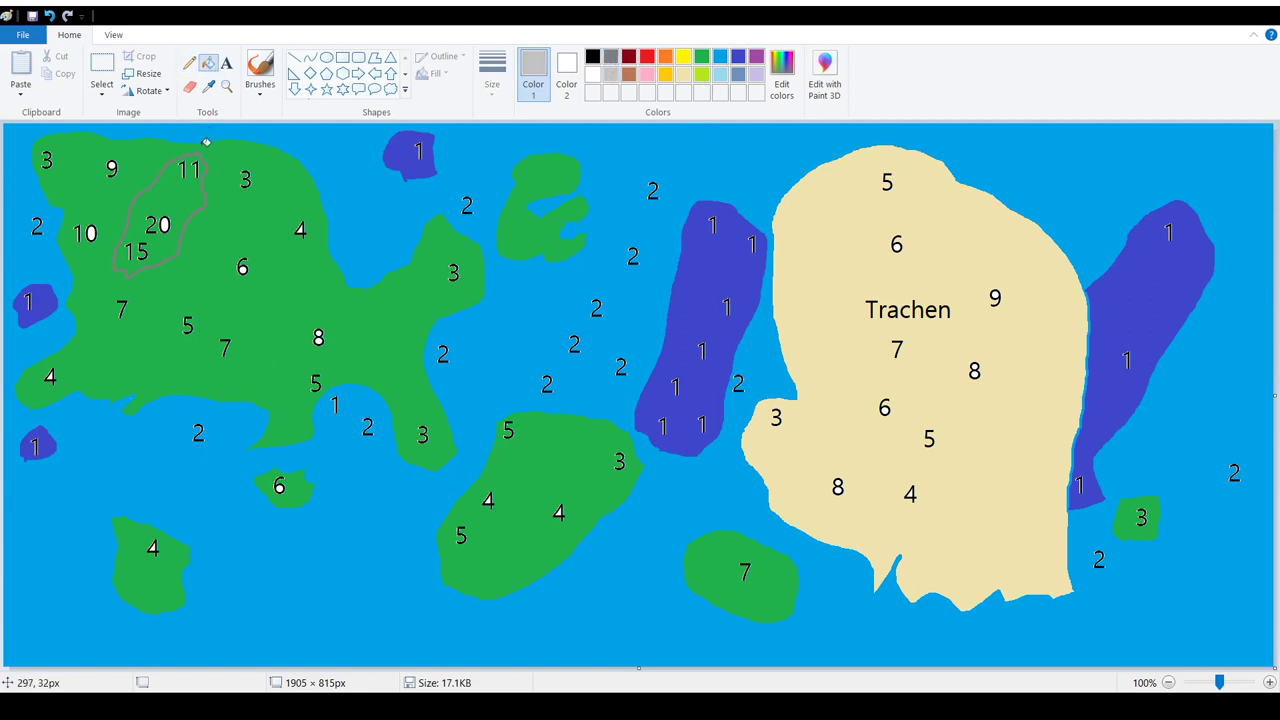
pyautogui.click(201, 151)
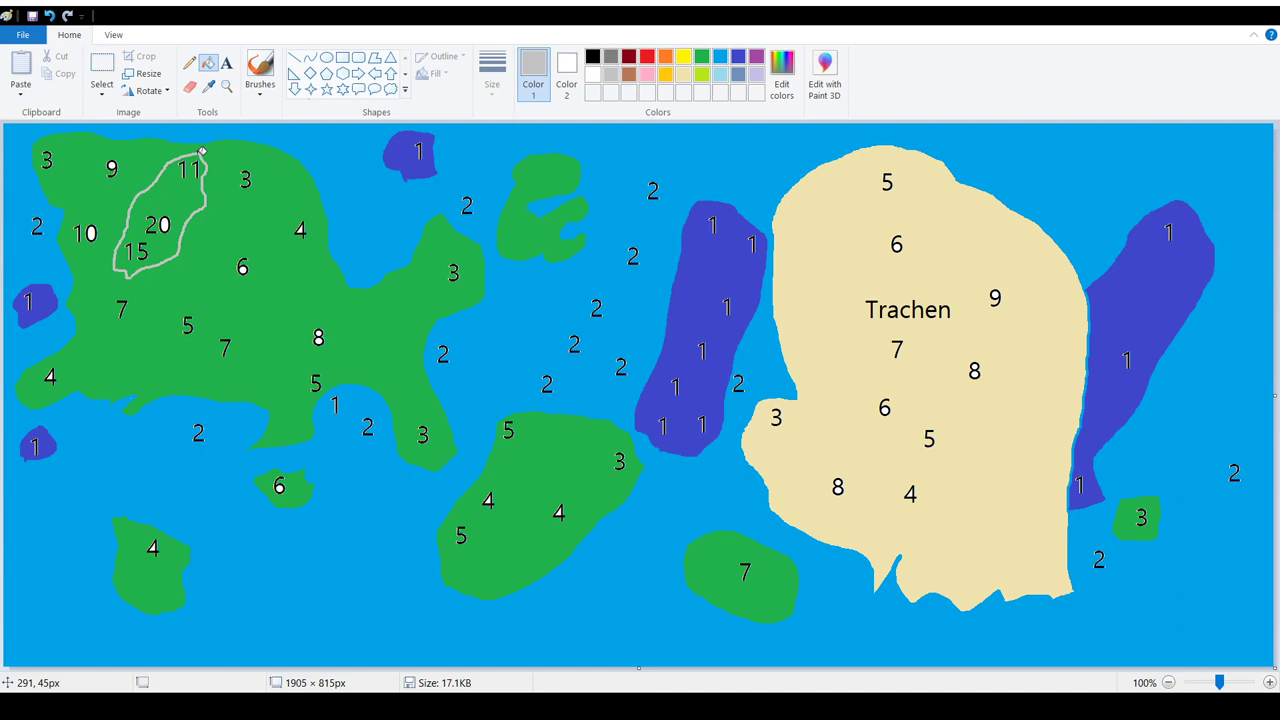
pyautogui.click(610, 57)
pyautogui.click(188, 62)
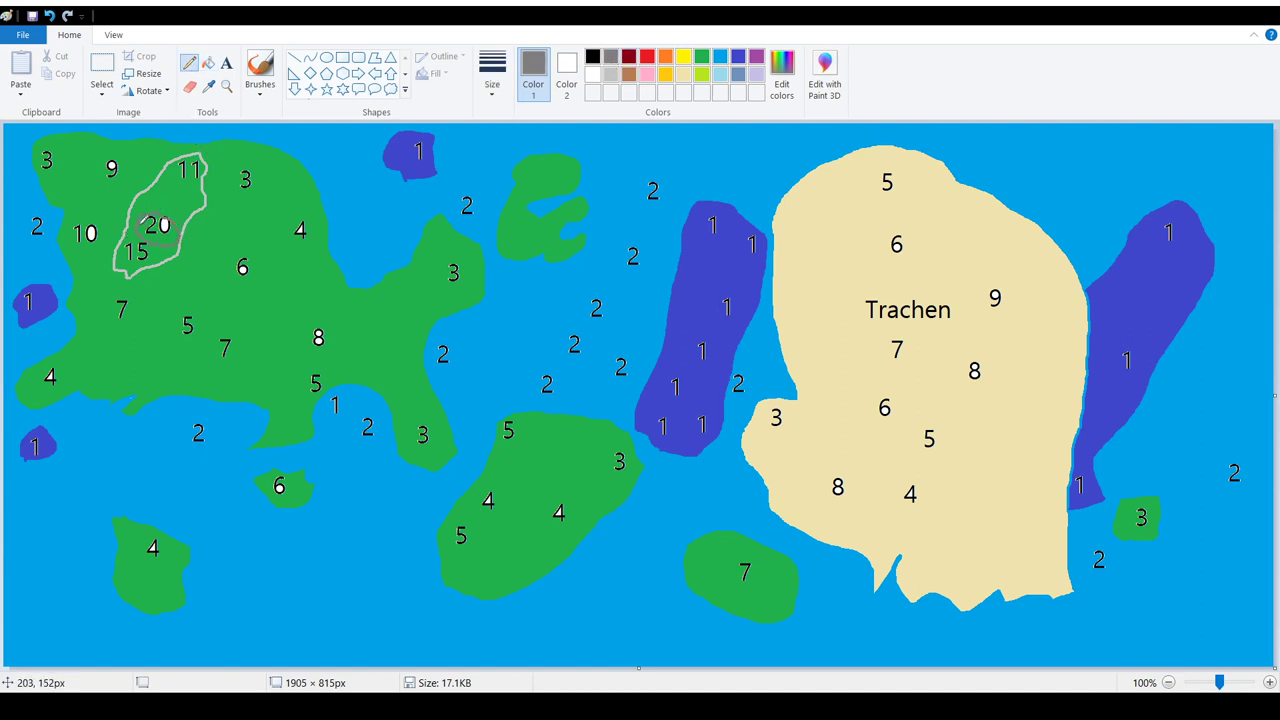
# - Zoom to 400% and begin covering the 20 in grey, filling the 0's hole
pyautogui.click(1269, 682)
pyautogui.click(1269, 682)
pyautogui.click(1269, 682)
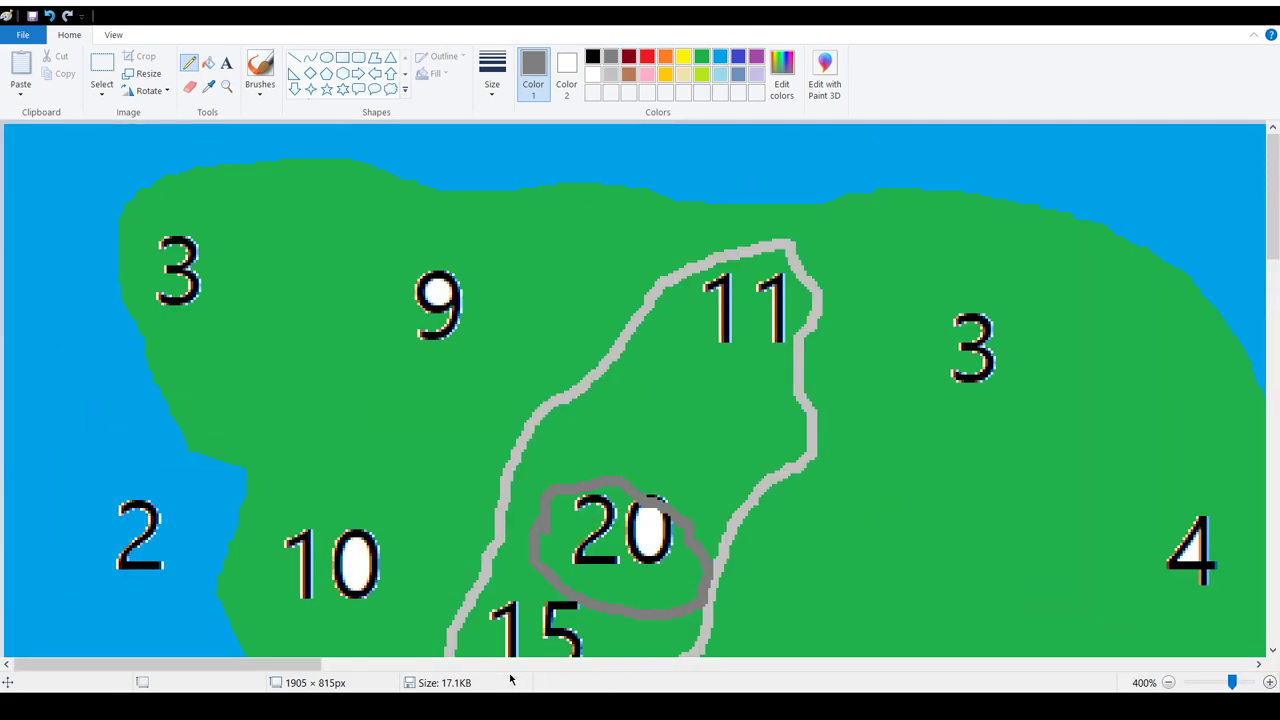
pyautogui.moveTo(243, 664); pyautogui.dragTo(325, 664)
pyautogui.scroll(-4, 328, 430)
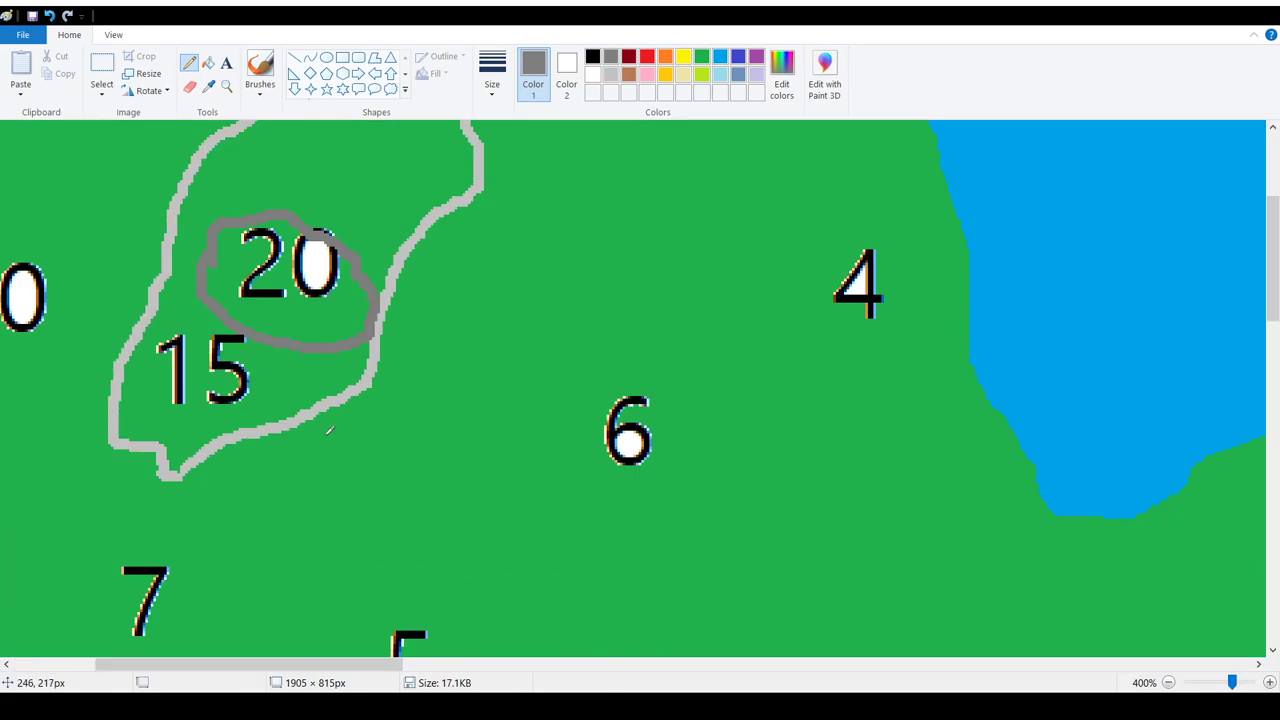
pyautogui.scroll(2, 322, 392)
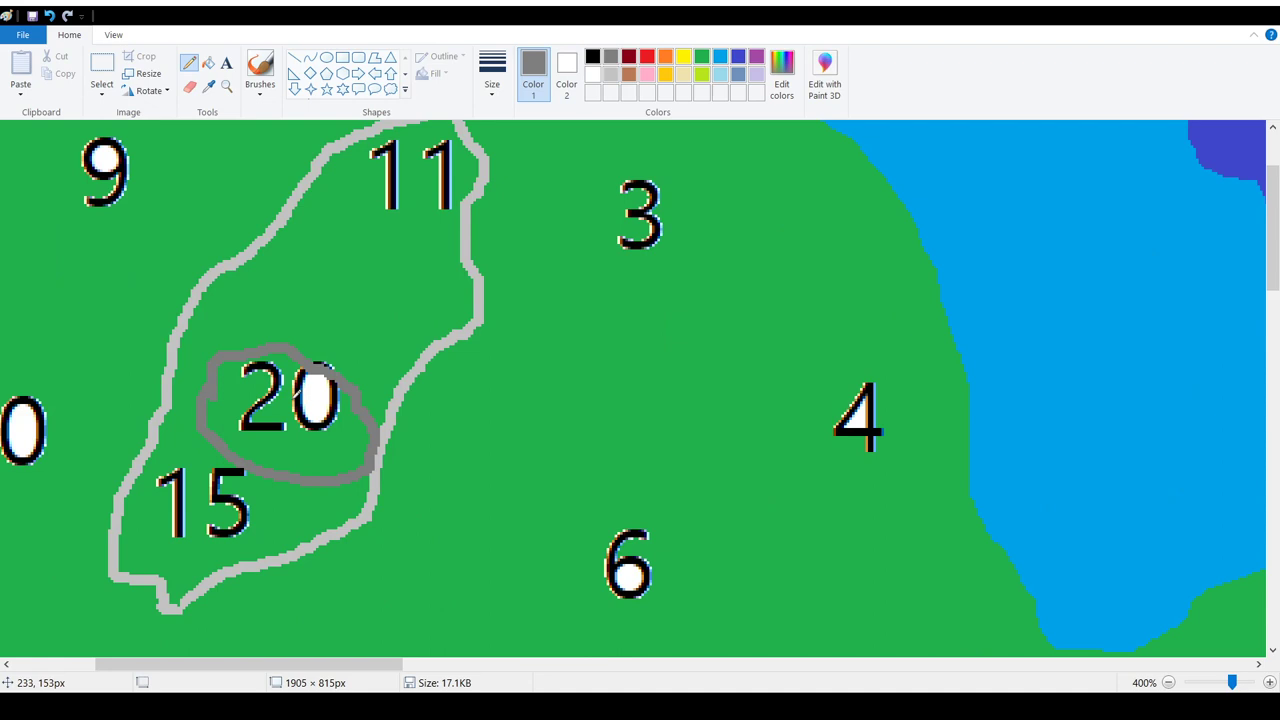
pyautogui.click(312, 388)
pyautogui.moveTo(312, 388); pyautogui.dragTo(318, 362)
# - Paint grey over the rest of the 0 and shape white patches over the 2
pyautogui.moveTo(252, 448)
pyautogui.mouseDown()
pyautogui.moveTo(285, 471)
pyautogui.moveTo(279, 459)
pyautogui.moveTo(314, 466)
pyautogui.mouseUp()
pyautogui.moveTo(368, 427)
pyautogui.mouseDown()
pyautogui.moveTo(358, 386)
pyautogui.moveTo(336, 378)
pyautogui.moveTo(347, 398)
pyautogui.moveTo(300, 357)
pyautogui.moveTo(235, 359)
pyautogui.moveTo(291, 358)
pyautogui.moveTo(230, 374)
pyautogui.moveTo(287, 358)
pyautogui.moveTo(356, 420)
pyautogui.moveTo(355, 406)
pyautogui.moveTo(326, 384)
pyautogui.moveTo(287, 403)
pyautogui.moveTo(268, 442)
pyautogui.moveTo(314, 383)
pyautogui.moveTo(273, 431)
pyautogui.moveTo(300, 405)
pyautogui.moveTo(284, 440)
pyautogui.moveTo(290, 413)
pyautogui.moveTo(284, 433)
pyautogui.moveTo(313, 409)
pyautogui.moveTo(297, 436)
pyautogui.moveTo(314, 422)
pyautogui.moveTo(315, 439)
pyautogui.moveTo(331, 418)
pyautogui.moveTo(323, 438)
pyautogui.moveTo(297, 442)
pyautogui.moveTo(312, 454)
pyautogui.moveTo(338, 428)
pyautogui.moveTo(291, 439)
pyautogui.moveTo(328, 440)
pyautogui.moveTo(305, 452)
pyautogui.moveTo(292, 439)
pyautogui.moveTo(306, 451)
pyautogui.moveTo(328, 412)
pyautogui.moveTo(297, 414)
pyautogui.moveTo(304, 444)
pyautogui.mouseUp()
pyautogui.moveTo(245, 390)
pyautogui.mouseDown()
pyautogui.moveTo(250, 405)
pyautogui.moveTo(257, 377)
pyautogui.moveTo(296, 370)
pyautogui.moveTo(284, 383)
pyautogui.mouseUp()
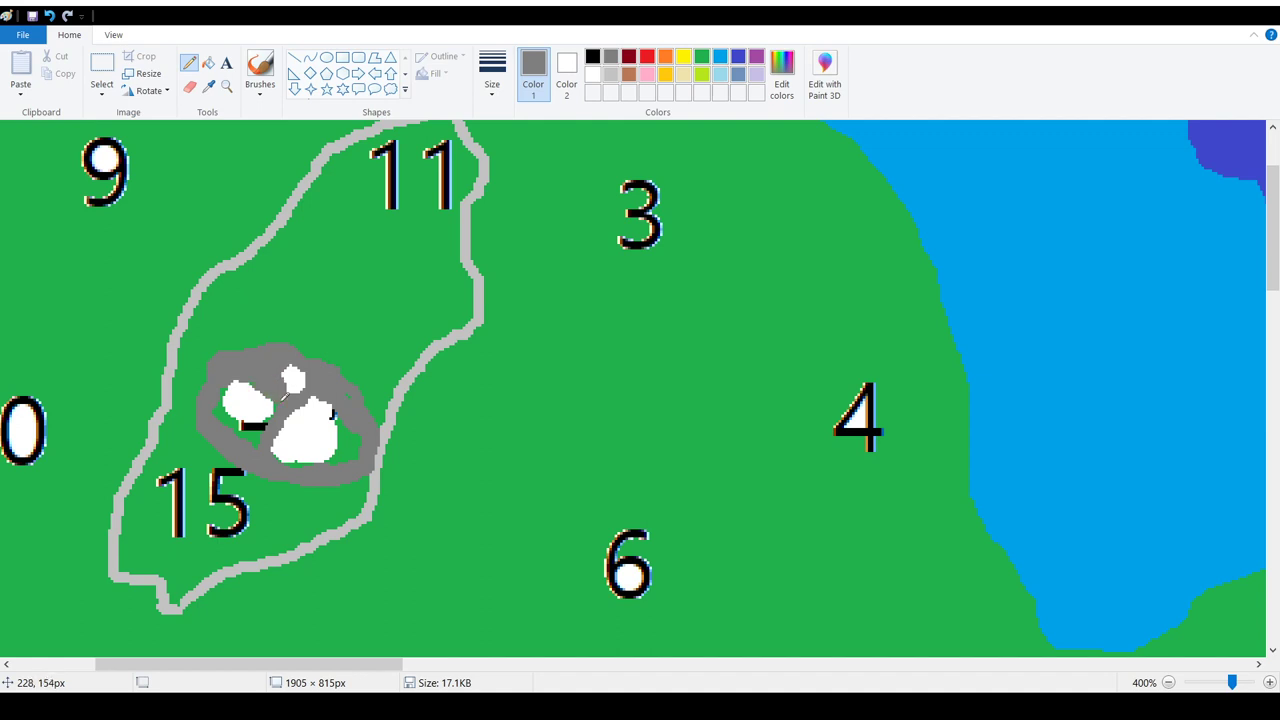
pyautogui.moveTo(250, 420)
pyautogui.mouseDown()
pyautogui.moveTo(228, 380)
pyautogui.moveTo(240, 413)
pyautogui.mouseUp()
pyautogui.moveTo(348, 440)
pyautogui.mouseDown()
pyautogui.moveTo(297, 456)
pyautogui.moveTo(345, 430)
pyautogui.mouseUp()
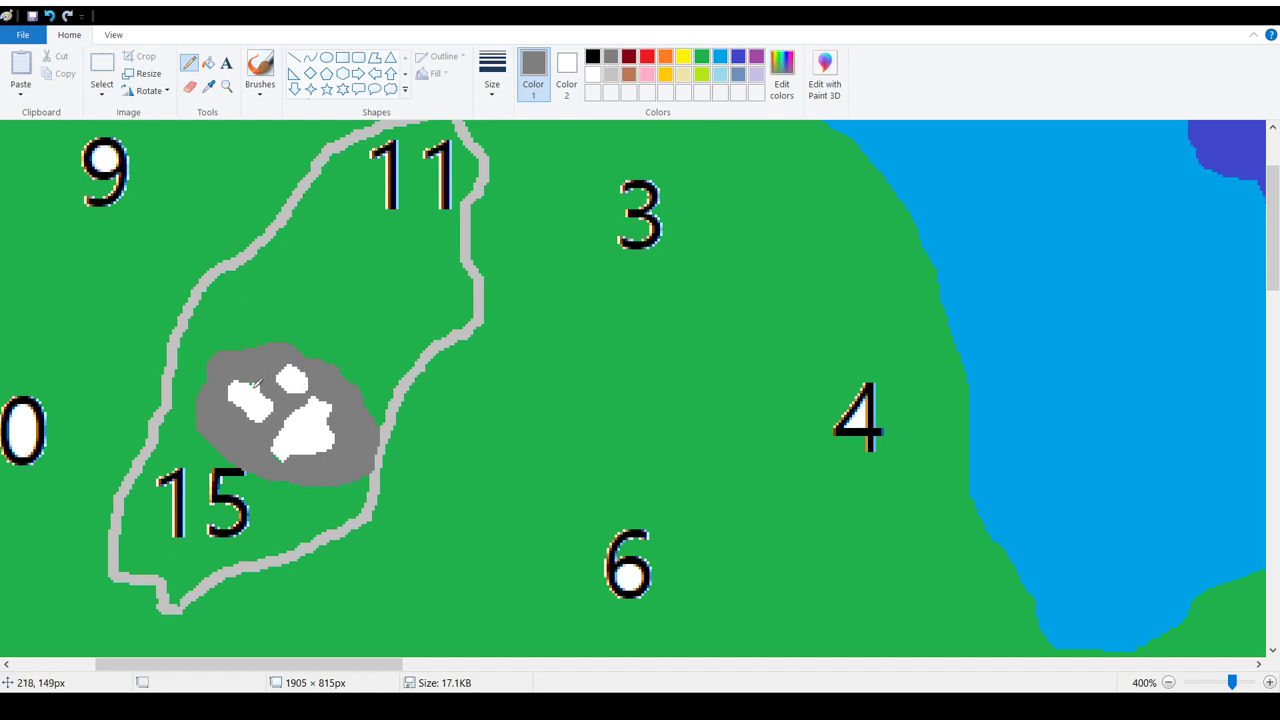
pyautogui.moveTo(253, 378)
pyautogui.mouseDown()
pyautogui.moveTo(242, 410)
pyautogui.moveTo(236, 400)
pyautogui.mouseUp()
pyautogui.scroll(-1, 352, 386)
pyautogui.scroll(1, 350, 385)
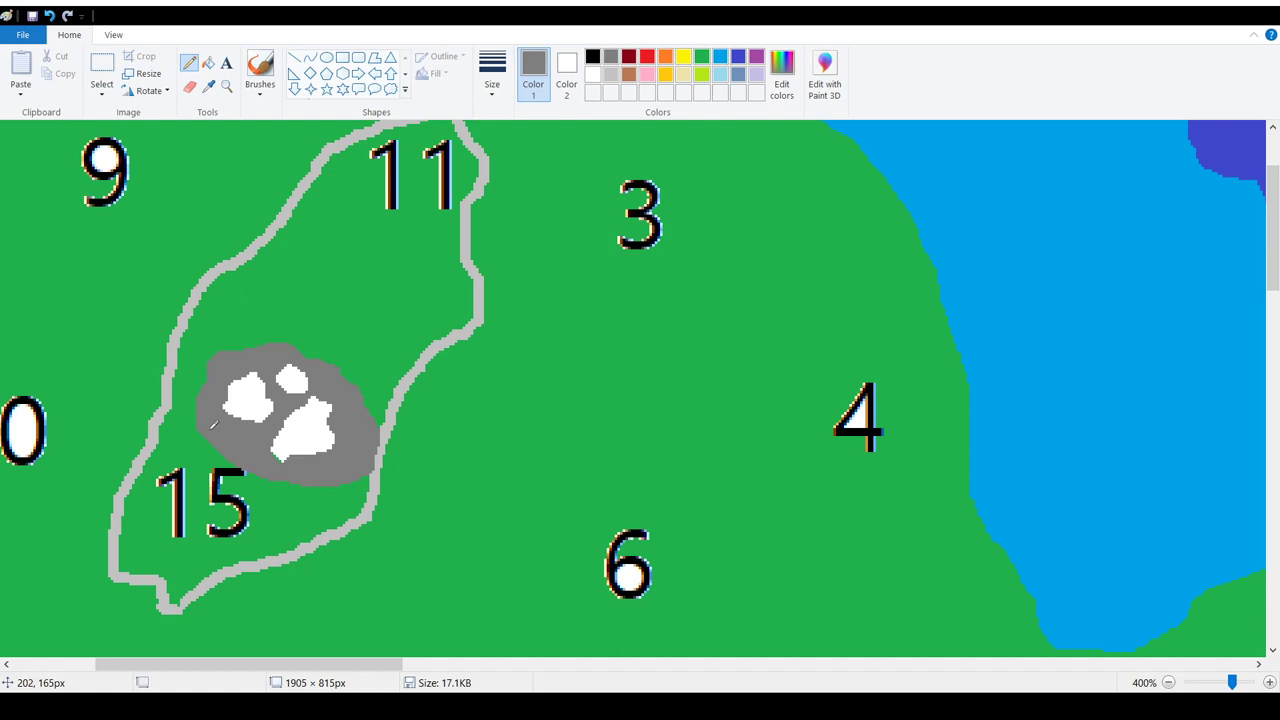
# - At 500% zoom, close the gap below the mountain with a light grey pencil line
pyautogui.click(1270, 683)
pyautogui.scroll(-2, 245, 635)
pyautogui.scroll(2, 293, 611)
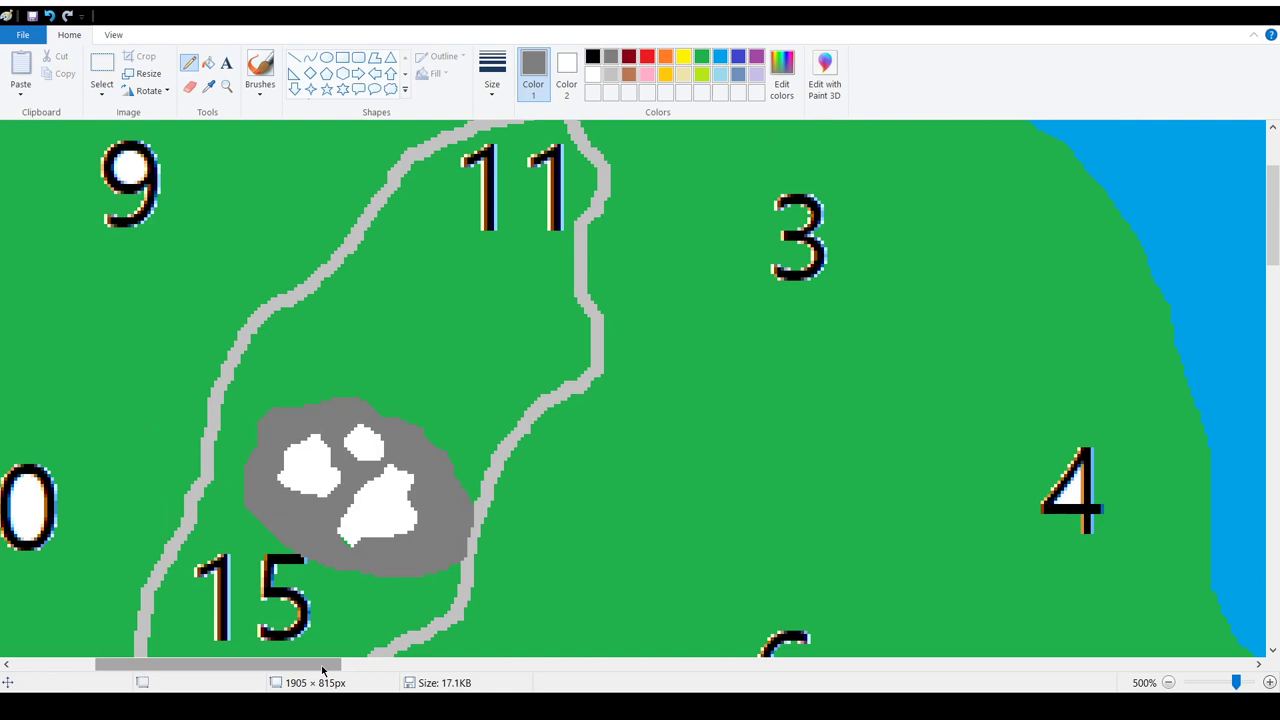
pyautogui.moveTo(322, 665); pyautogui.dragTo(284, 665)
pyautogui.scroll(-2, 547, 412)
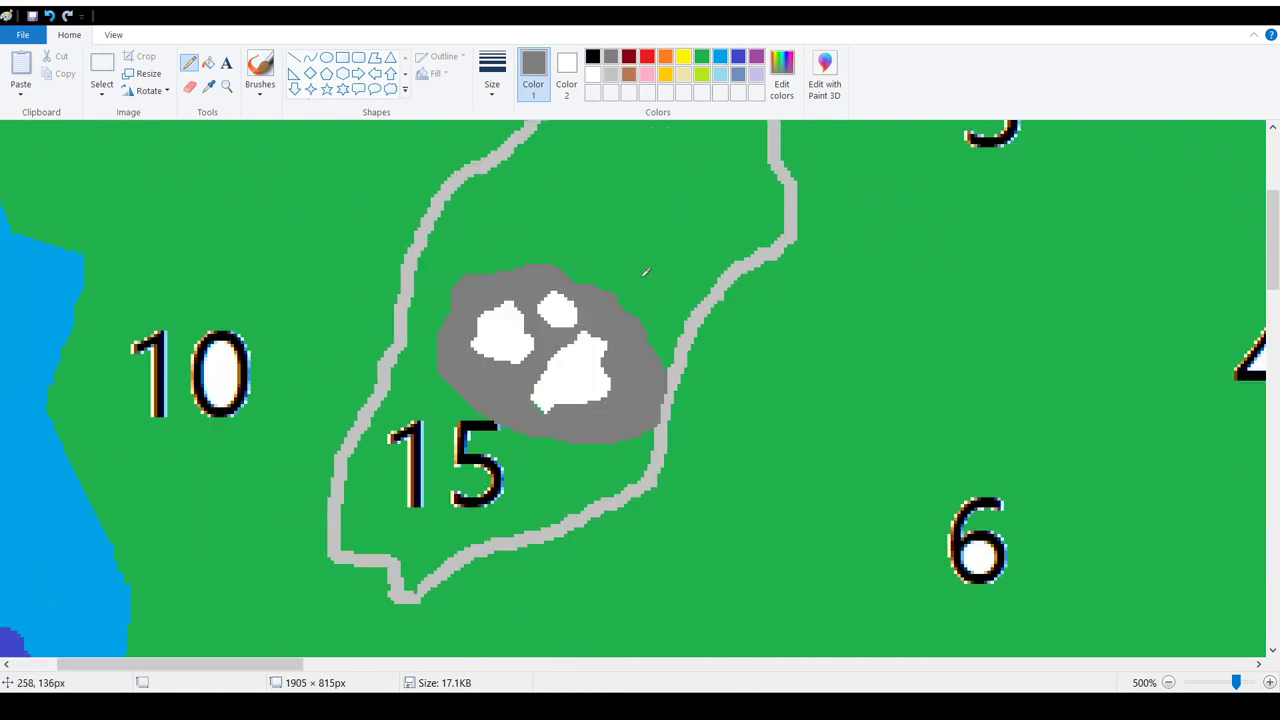
pyautogui.click(611, 74)
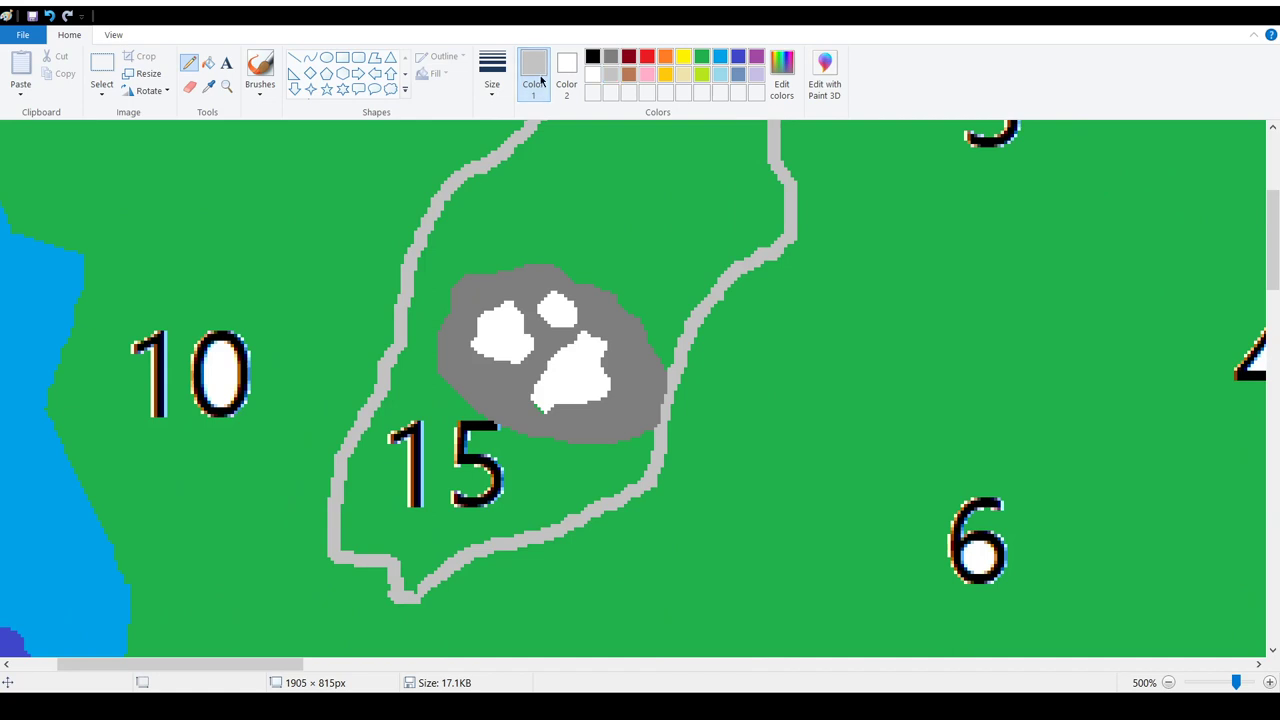
pyautogui.moveTo(378, 378)
pyautogui.mouseDown()
pyautogui.moveTo(441, 378)
pyautogui.moveTo(503, 423)
pyautogui.moveTo(606, 445)
pyautogui.moveTo(658, 431)
pyautogui.moveTo(620, 486)
pyautogui.moveTo(646, 462)
pyautogui.moveTo(536, 451)
pyautogui.moveTo(505, 438)
pyautogui.moveTo(562, 448)
pyautogui.moveTo(521, 445)
pyautogui.moveTo(394, 390)
pyautogui.moveTo(434, 391)
pyautogui.moveTo(385, 400)
pyautogui.moveTo(313, 465)
pyautogui.moveTo(315, 481)
pyautogui.moveTo(338, 453)
pyautogui.moveTo(326, 470)
pyautogui.moveTo(350, 476)
pyautogui.moveTo(358, 531)
pyautogui.moveTo(437, 553)
pyautogui.moveTo(420, 517)
pyautogui.moveTo(375, 487)
pyautogui.moveTo(425, 471)
pyautogui.moveTo(461, 497)
pyautogui.moveTo(505, 501)
pyautogui.moveTo(481, 485)
pyautogui.moveTo(409, 501)
pyautogui.moveTo(429, 503)
pyautogui.moveTo(409, 517)
pyautogui.moveTo(388, 478)
pyautogui.moveTo(499, 491)
pyautogui.moveTo(517, 455)
pyautogui.moveTo(497, 487)
pyautogui.moveTo(508, 427)
pyautogui.moveTo(471, 471)
pyautogui.moveTo(479, 478)
pyautogui.moveTo(422, 478)
pyautogui.moveTo(456, 480)
pyautogui.moveTo(436, 482)
pyautogui.moveTo(440, 464)
pyautogui.moveTo(378, 458)
pyautogui.moveTo(425, 408)
pyautogui.moveTo(392, 440)
pyautogui.moveTo(406, 412)
pyautogui.moveTo(436, 446)
pyautogui.moveTo(430, 410)
pyautogui.moveTo(433, 453)
pyautogui.moveTo(428, 405)
pyautogui.mouseUp()
# - Fill the three enclosed green patches light grey
pyautogui.click(208, 63)
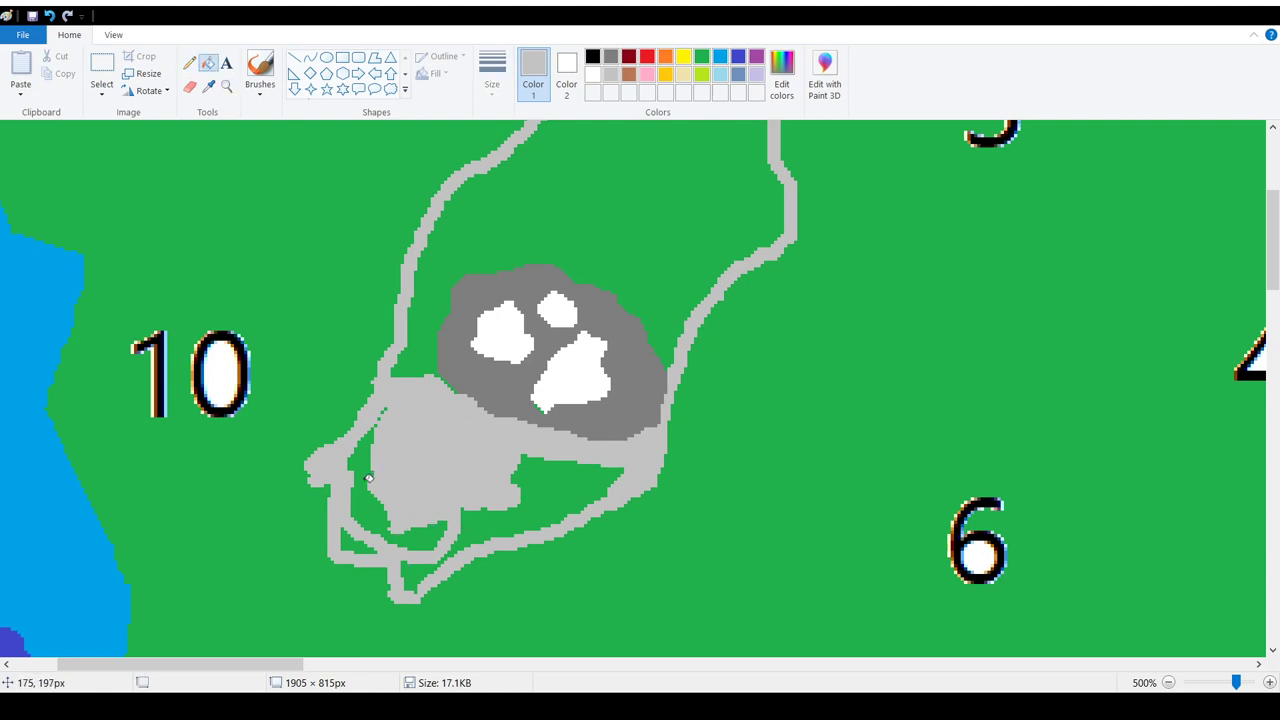
pyautogui.click(361, 468)
pyautogui.click(446, 524)
pyautogui.click(365, 538)
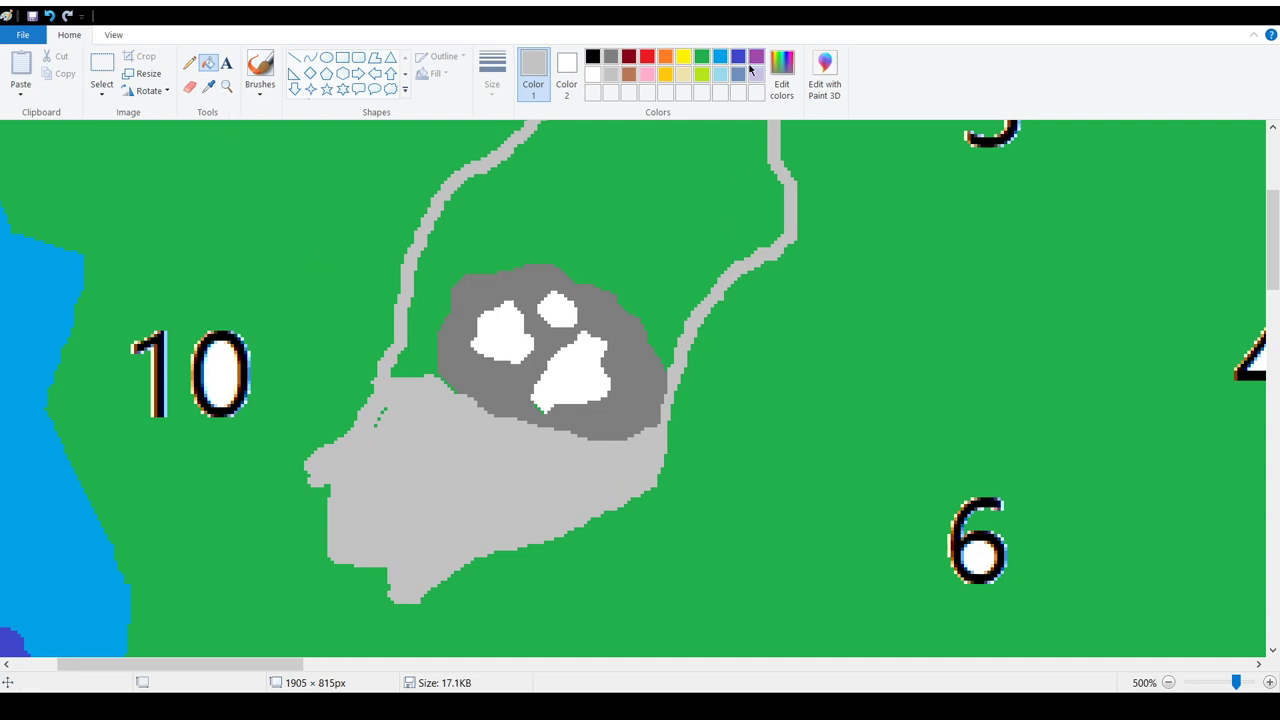
# - Pencil a small green clearing back into the left side of the grey area
pyautogui.click(702, 57)
pyautogui.click(189, 62)
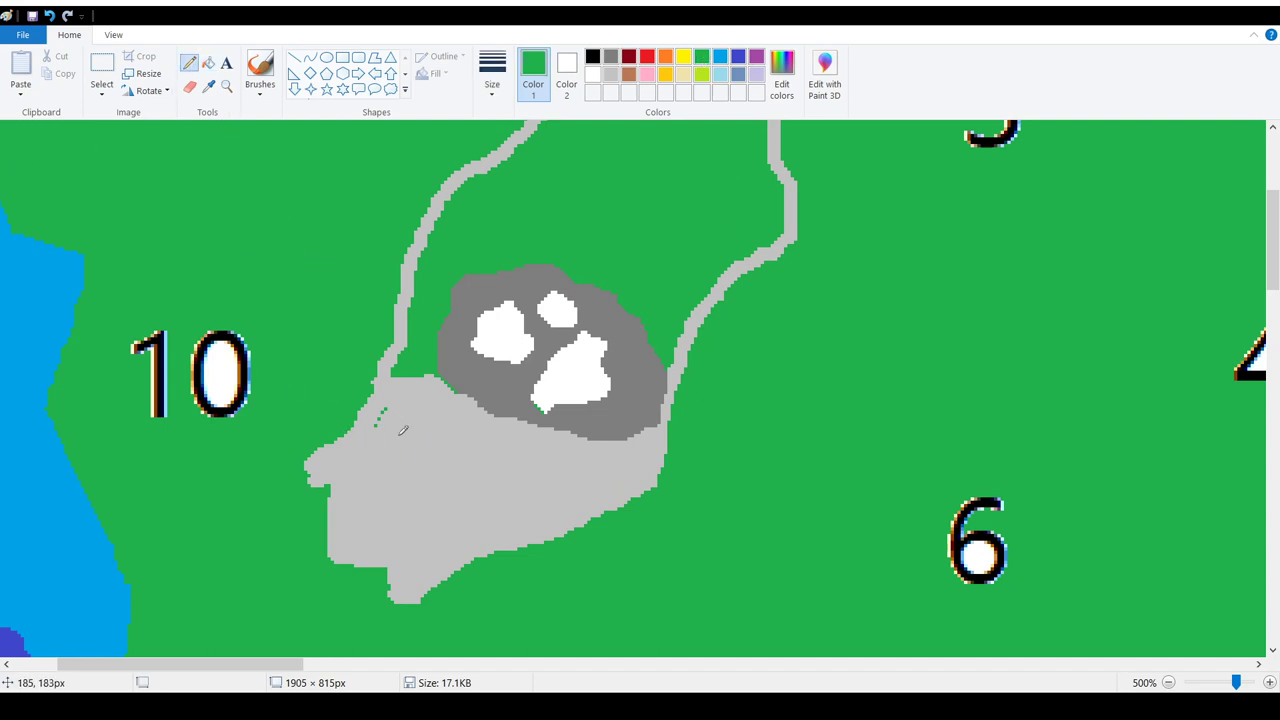
pyautogui.moveTo(397, 411)
pyautogui.mouseDown()
pyautogui.moveTo(426, 436)
pyautogui.moveTo(387, 440)
pyautogui.moveTo(372, 454)
pyautogui.moveTo(422, 436)
pyautogui.moveTo(386, 458)
pyautogui.moveTo(386, 447)
pyautogui.moveTo(378, 477)
pyautogui.moveTo(424, 414)
pyautogui.moveTo(425, 456)
pyautogui.moveTo(439, 416)
pyautogui.moveTo(401, 466)
pyautogui.mouseUp()
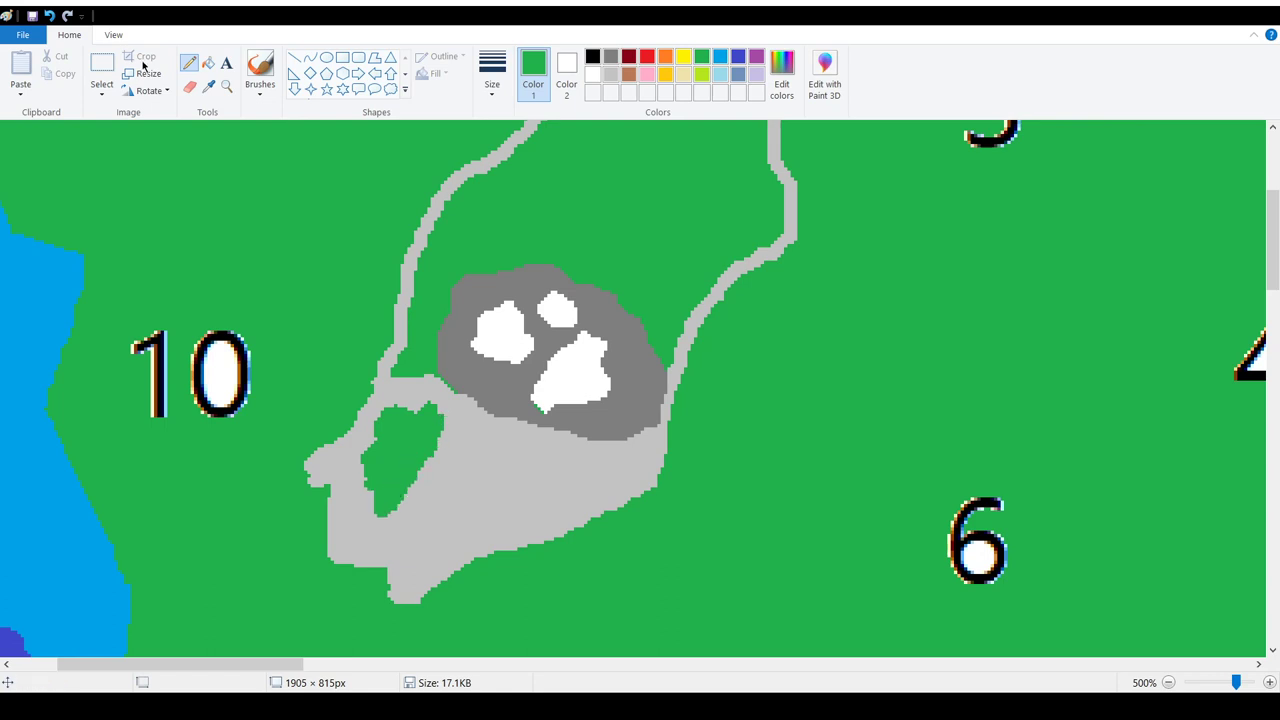
pyautogui.click(226, 62)
# - Place a black text label reading 'Goatbrook' on the grey area below the mountain
pyautogui.click(593, 57)
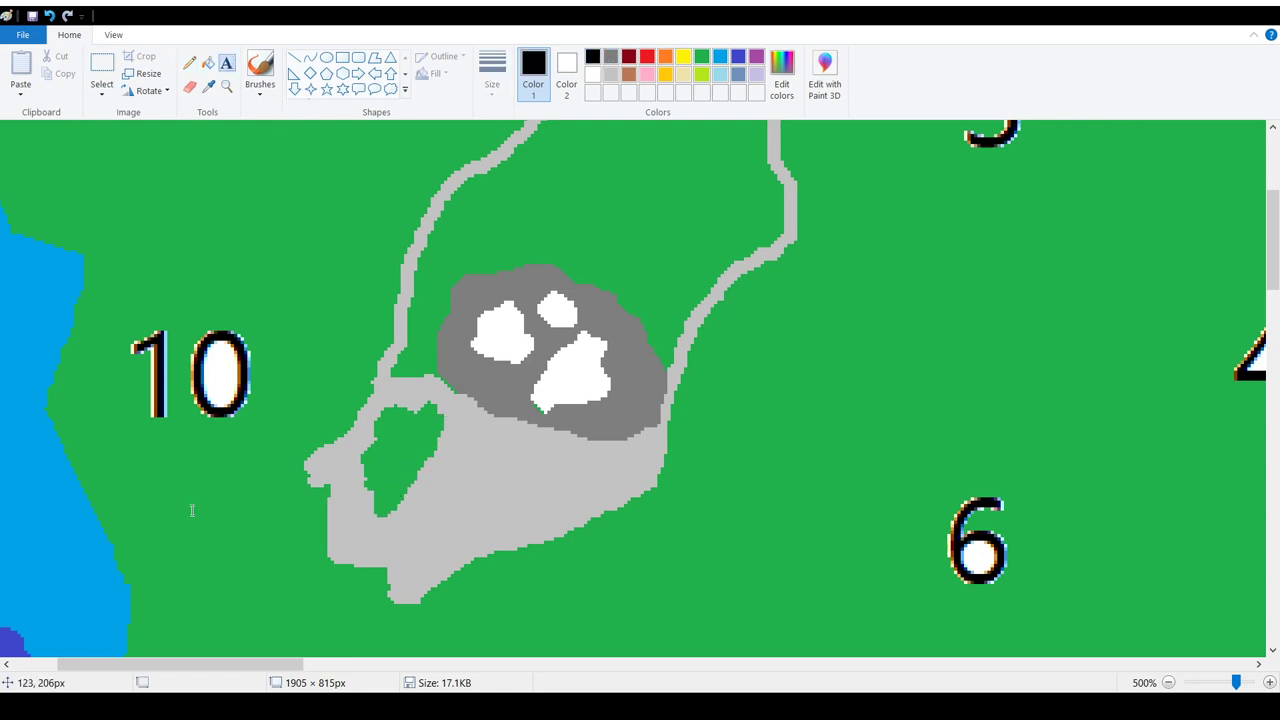
pyautogui.click(356, 434)
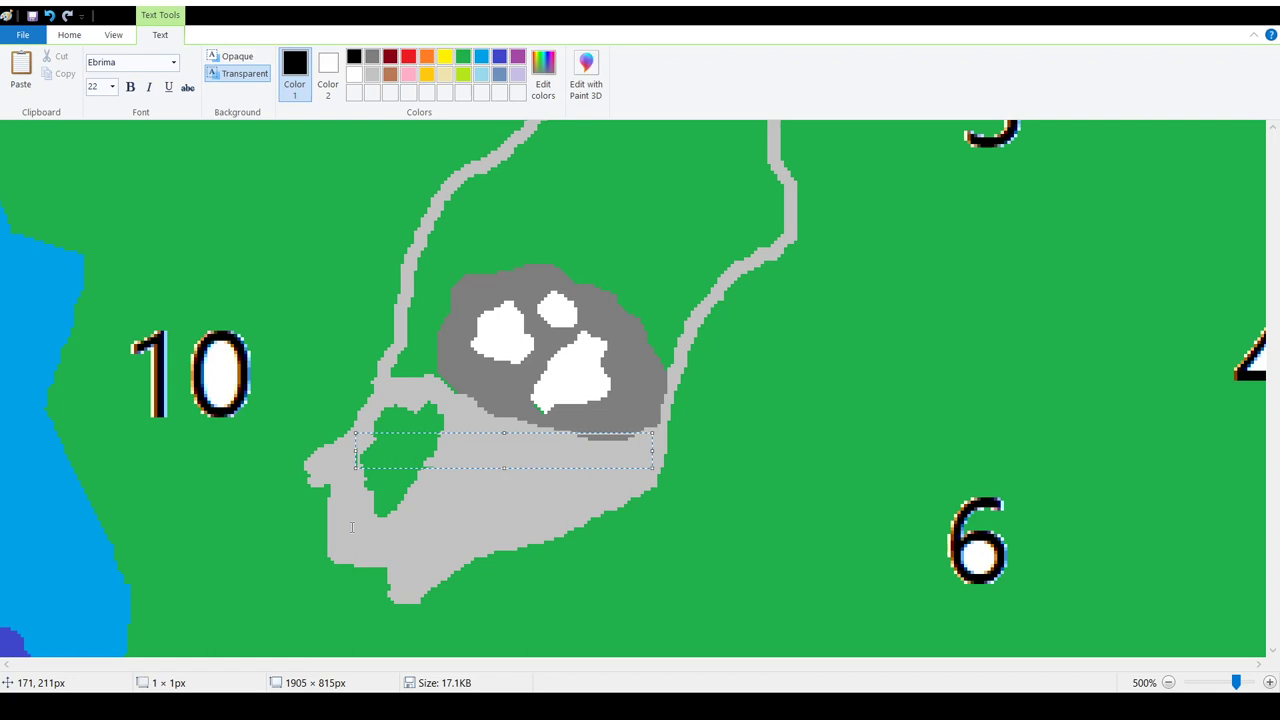
pyautogui.write('Goat')
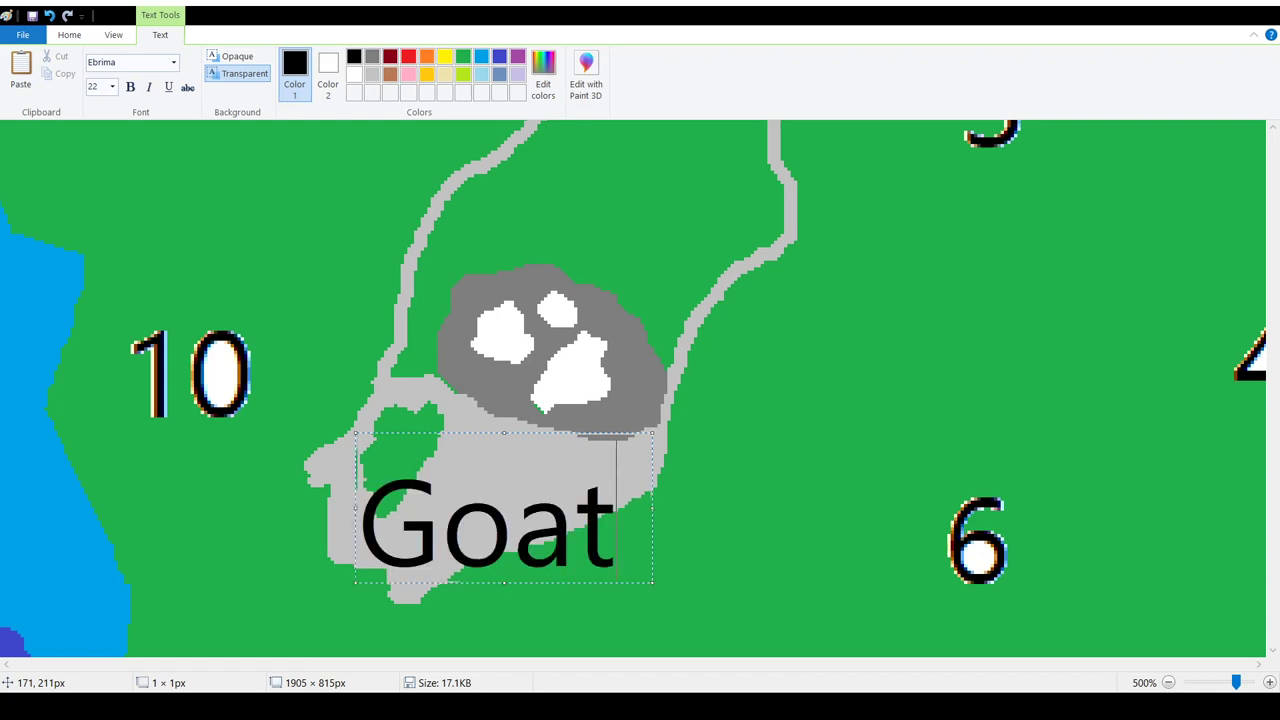
pyautogui.press('Return')
pyautogui.write('brook')
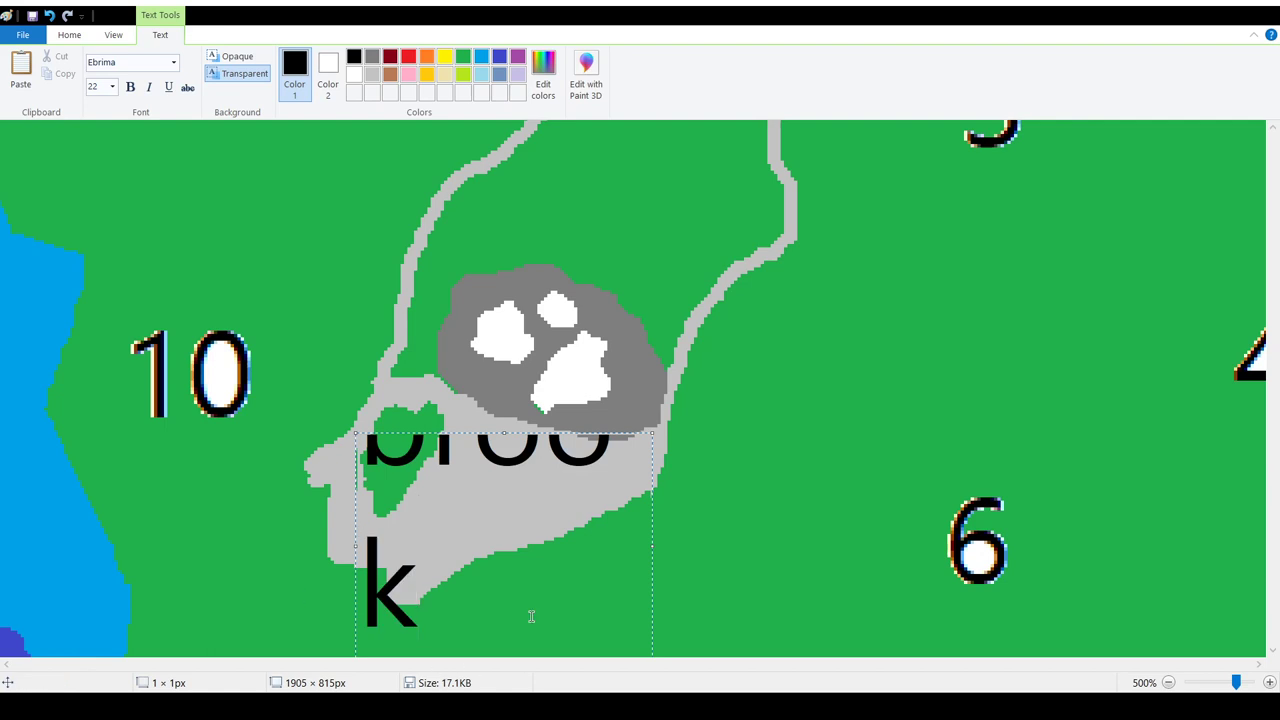
# - Make the Goatbrook label size 9 and not bold, shift it left, and commit it
pyautogui.hotkey('ctrl', 'a')
pyautogui.click(130, 87)
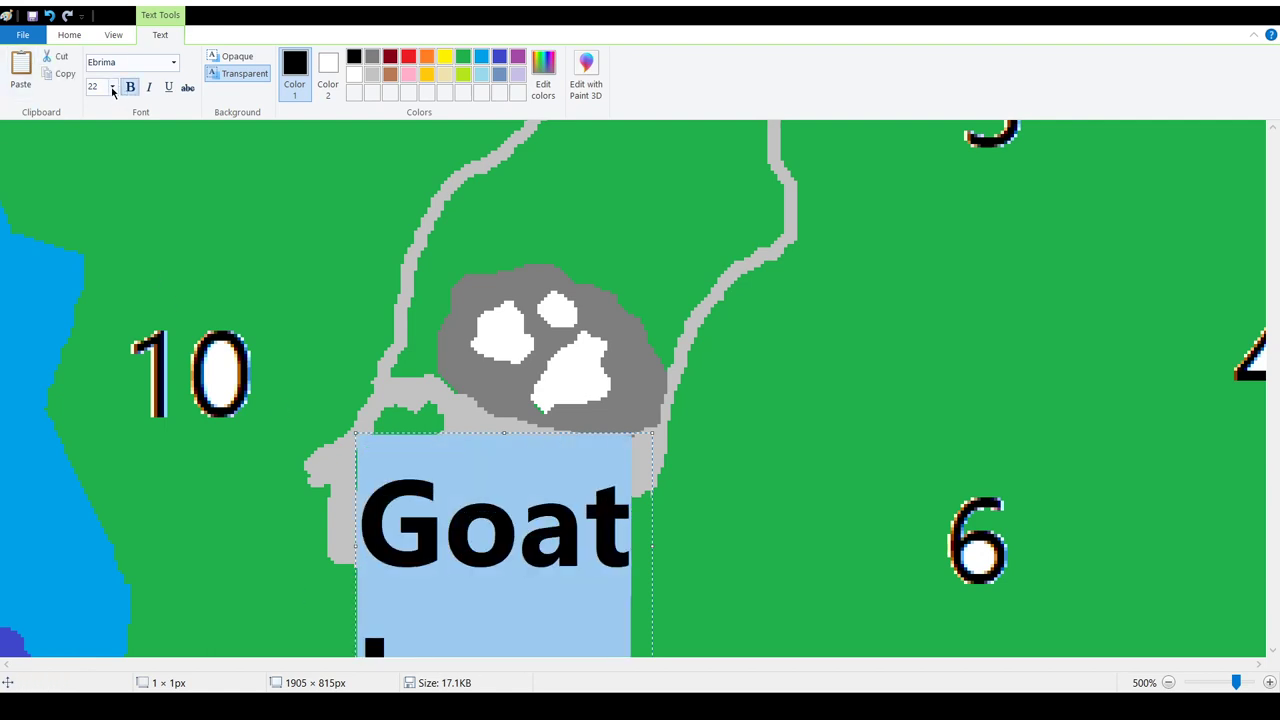
pyautogui.click(98, 86)
pyautogui.write('10')
pyautogui.press('Return')
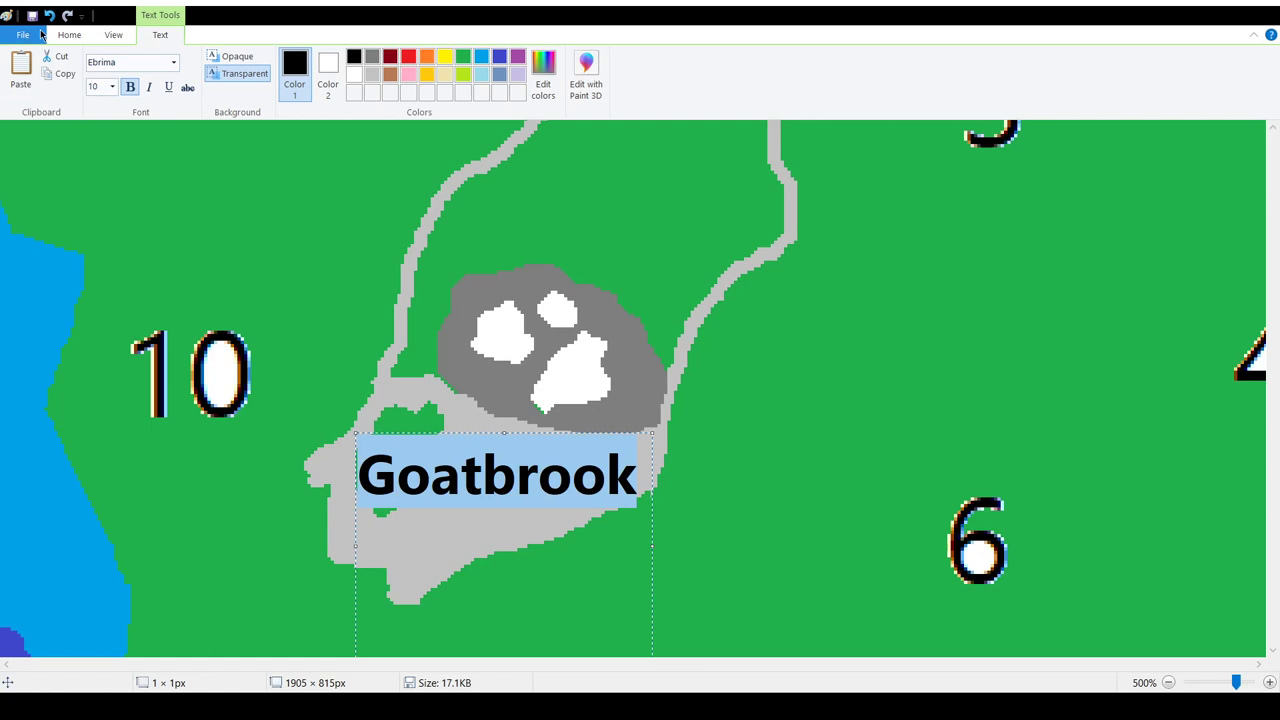
pyautogui.click(130, 87)
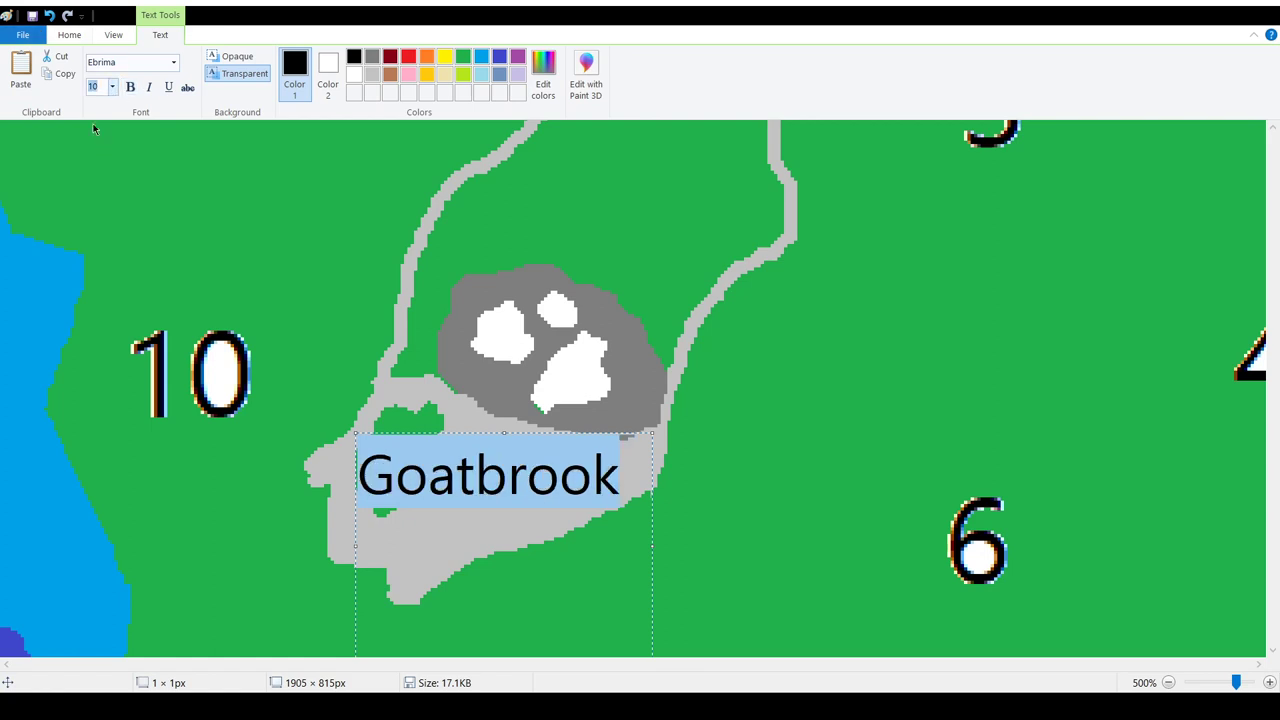
pyautogui.write('9')
pyautogui.press('Return')
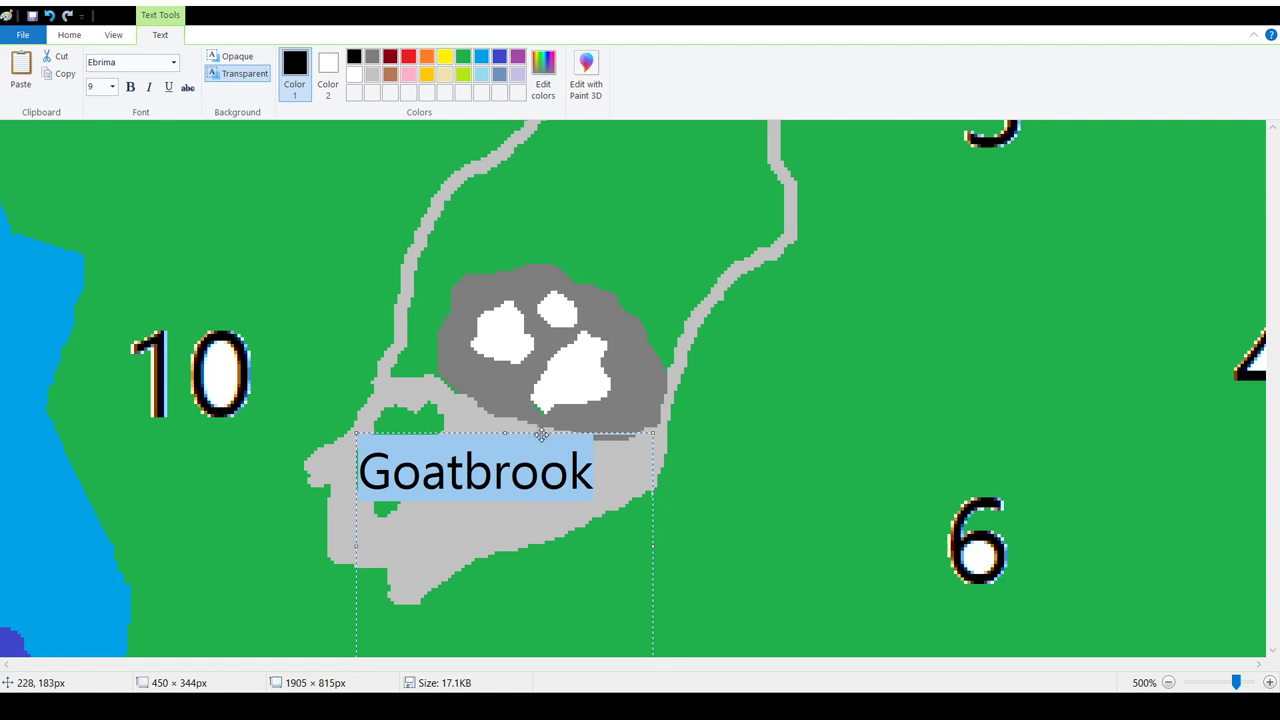
pyautogui.moveTo(541, 435); pyautogui.dragTo(495, 435)
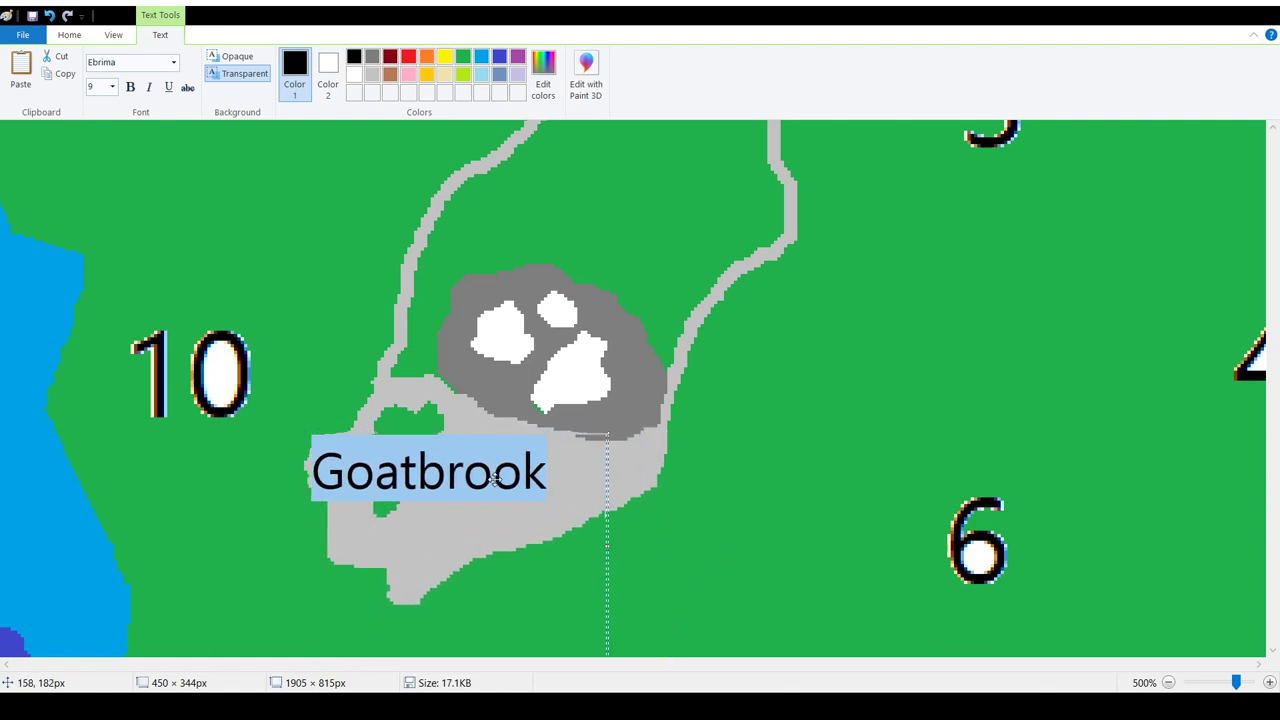
pyautogui.click(727, 472)
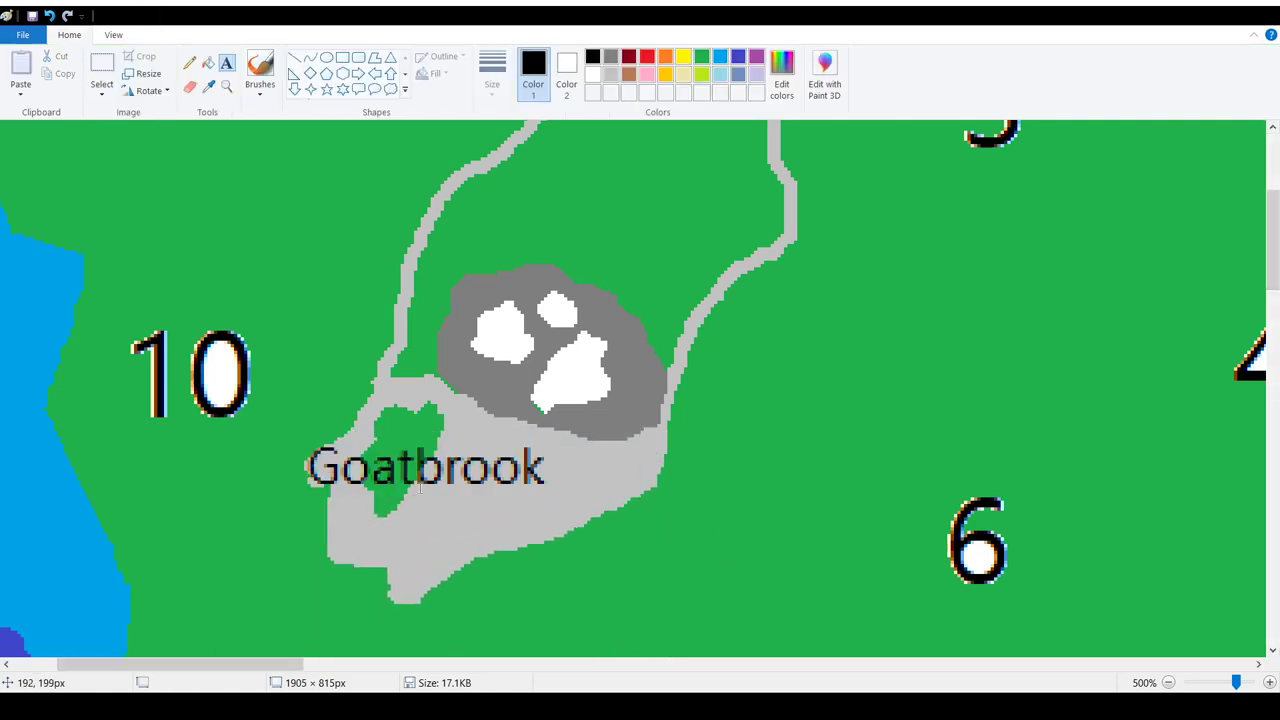
# - Pencil green patches onto the grey area around and below Goatbrook
pyautogui.scroll(-3, 395, 450)
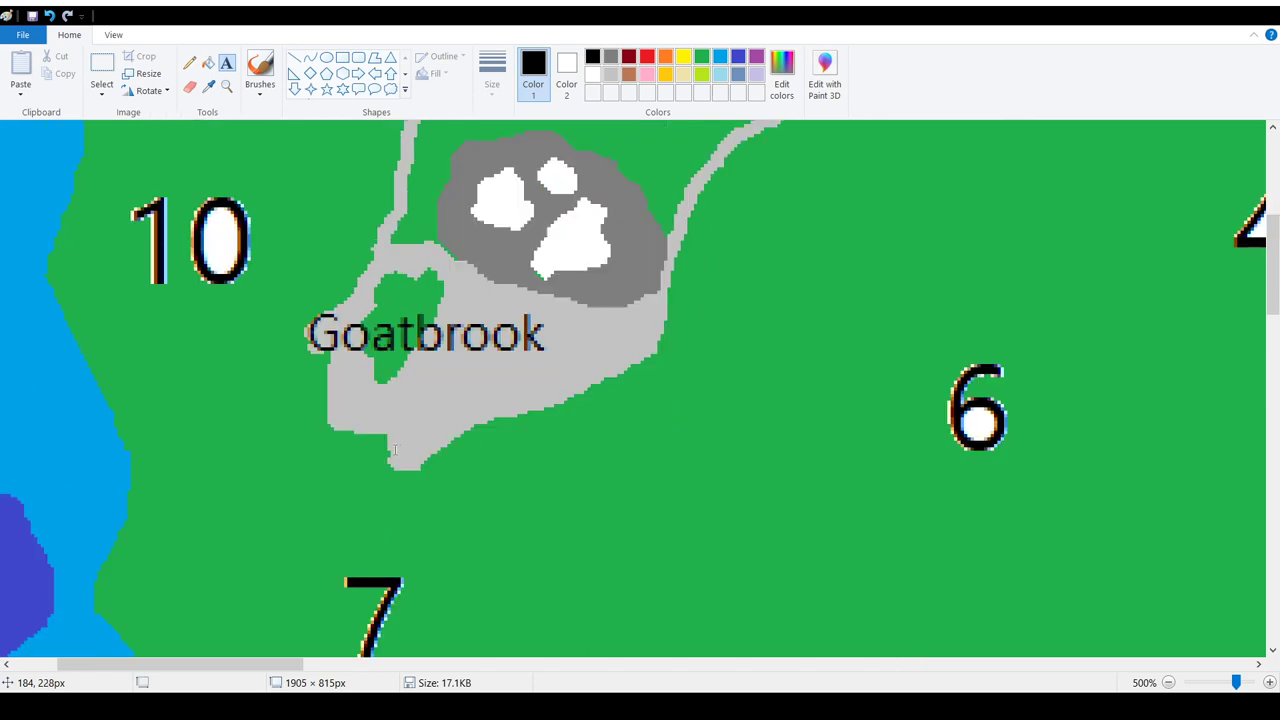
pyautogui.click(189, 62)
pyautogui.click(703, 62)
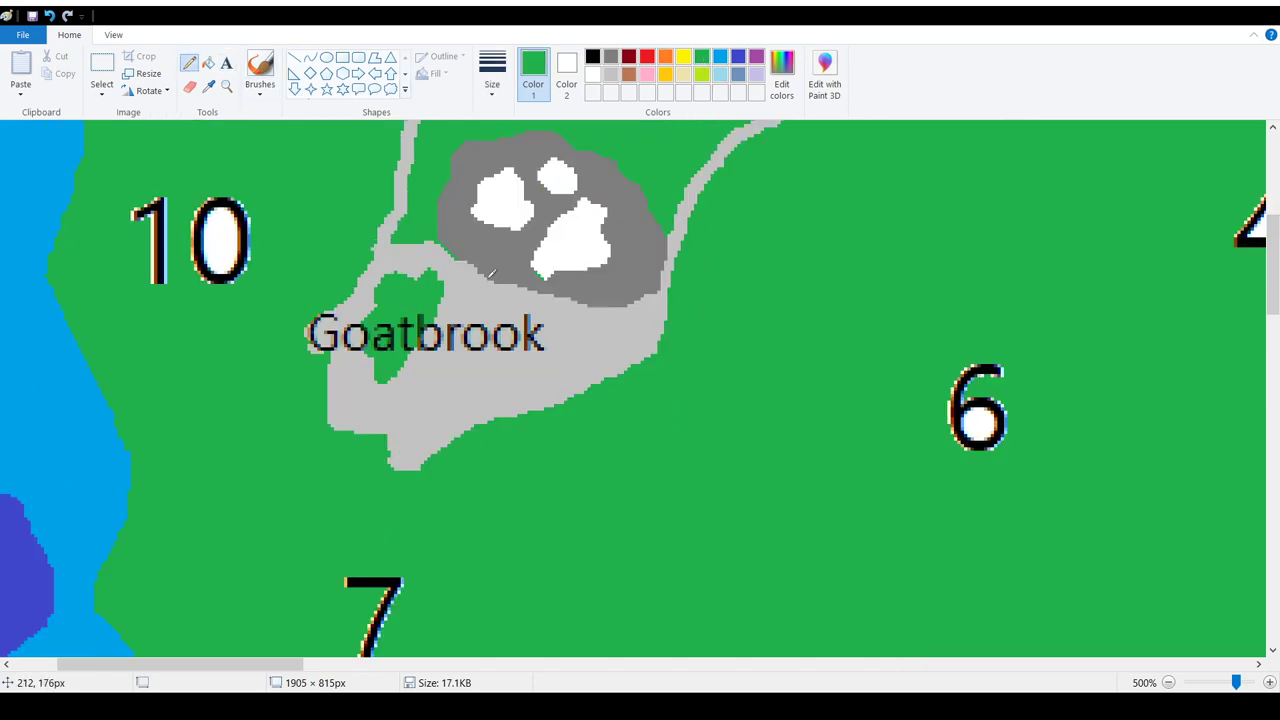
pyautogui.moveTo(456, 298)
pyautogui.mouseDown()
pyautogui.moveTo(500, 300)
pyautogui.moveTo(470, 292)
pyautogui.mouseUp()
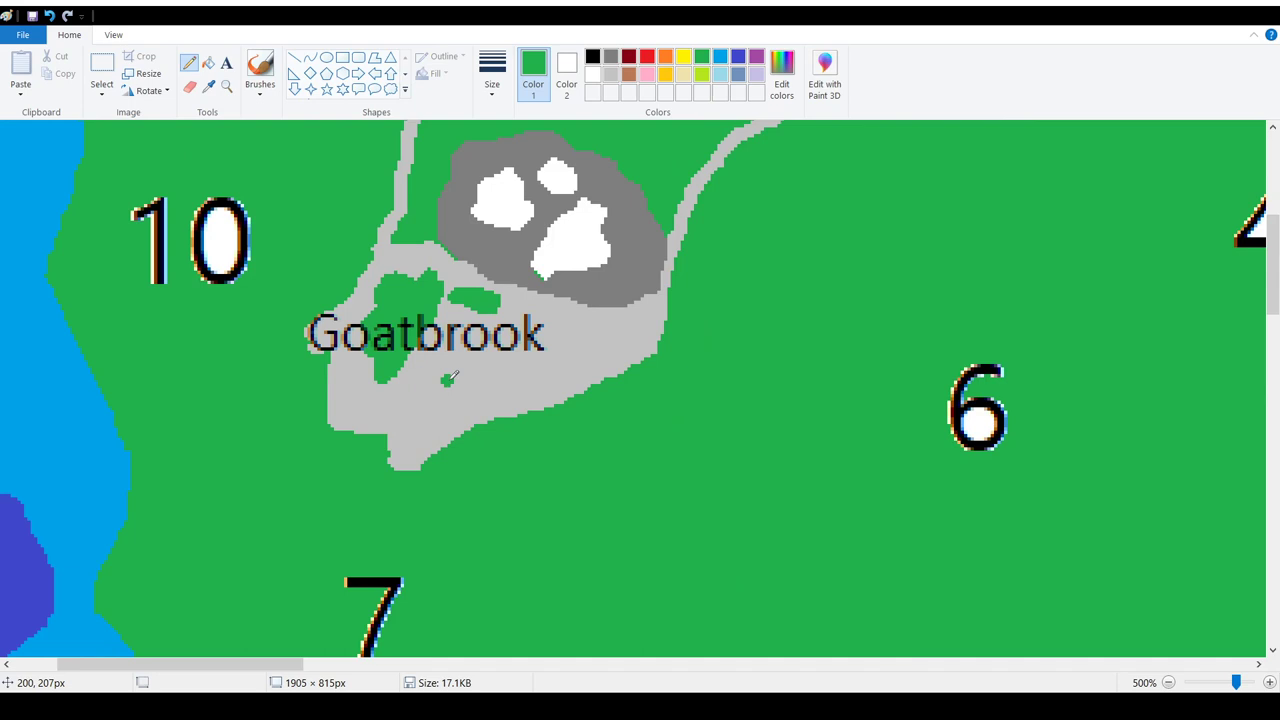
pyautogui.moveTo(450, 379)
pyautogui.mouseDown()
pyautogui.moveTo(505, 370)
pyautogui.moveTo(411, 382)
pyautogui.moveTo(448, 390)
pyautogui.moveTo(400, 368)
pyautogui.mouseUp()
pyautogui.moveTo(475, 383)
pyautogui.mouseDown()
pyautogui.moveTo(550, 370)
pyautogui.moveTo(510, 374)
pyautogui.mouseUp()
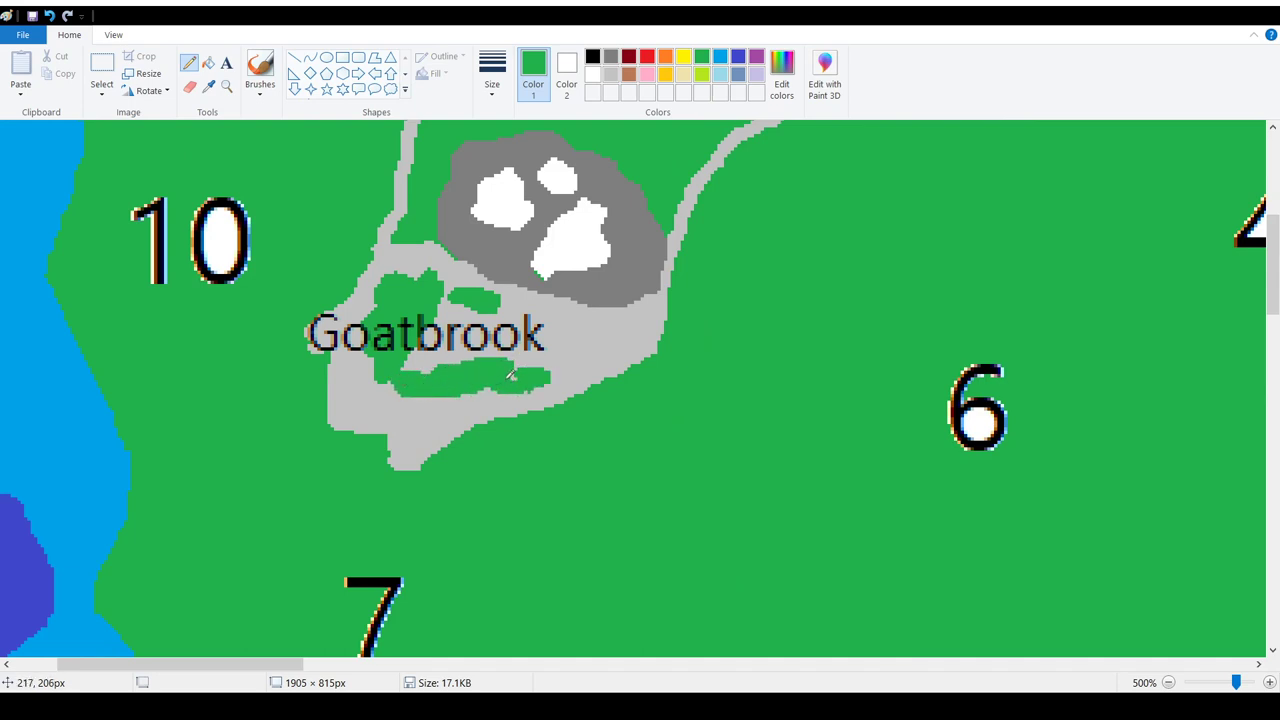
# - Fill the outlined region around the 11 with light grey
pyautogui.scroll(3, 640, 376)
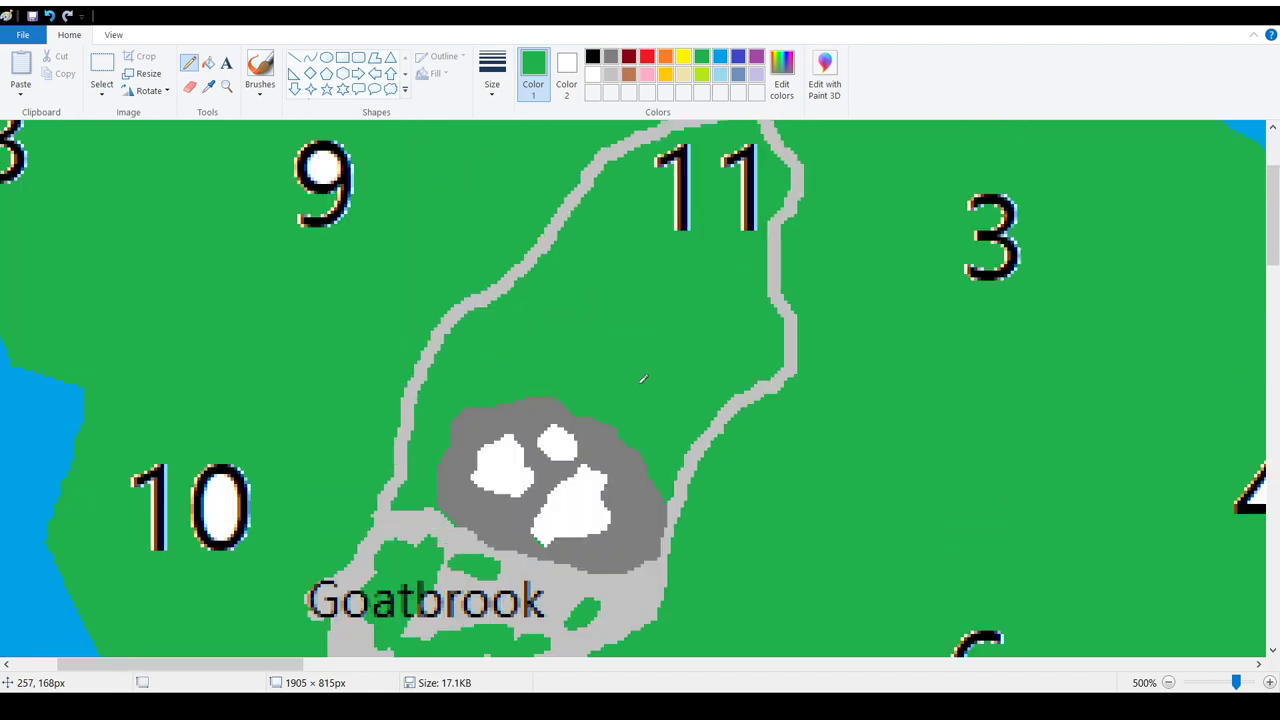
pyautogui.click(611, 75)
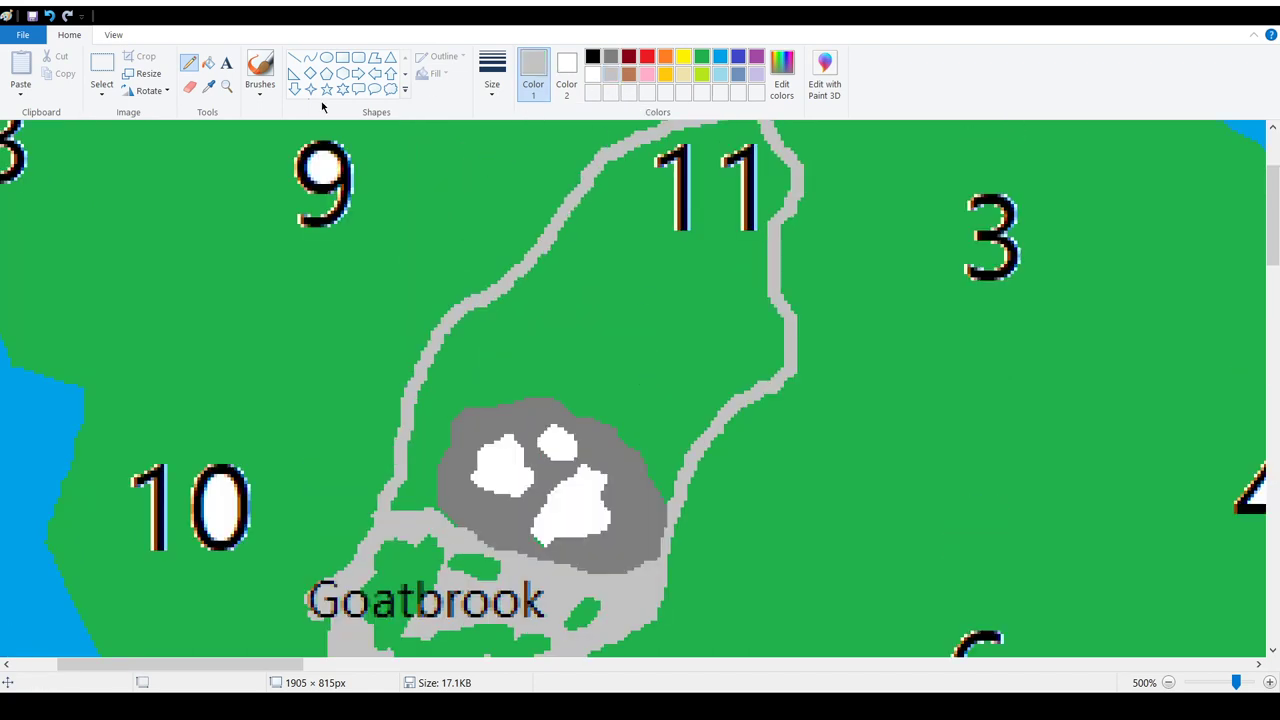
pyautogui.click(208, 62)
pyautogui.click(655, 325)
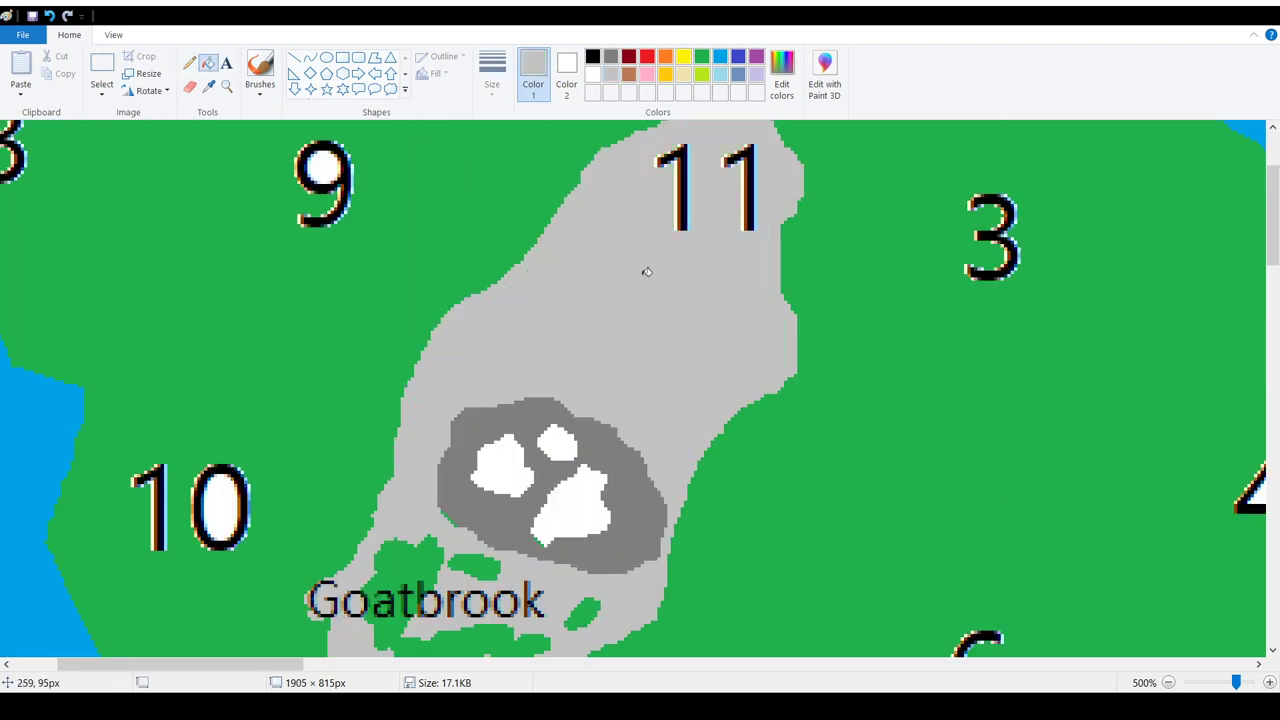
pyautogui.scroll(-2, 702, 305)
pyautogui.scroll(1, 636, 389)
pyautogui.scroll(2, 635, 408)
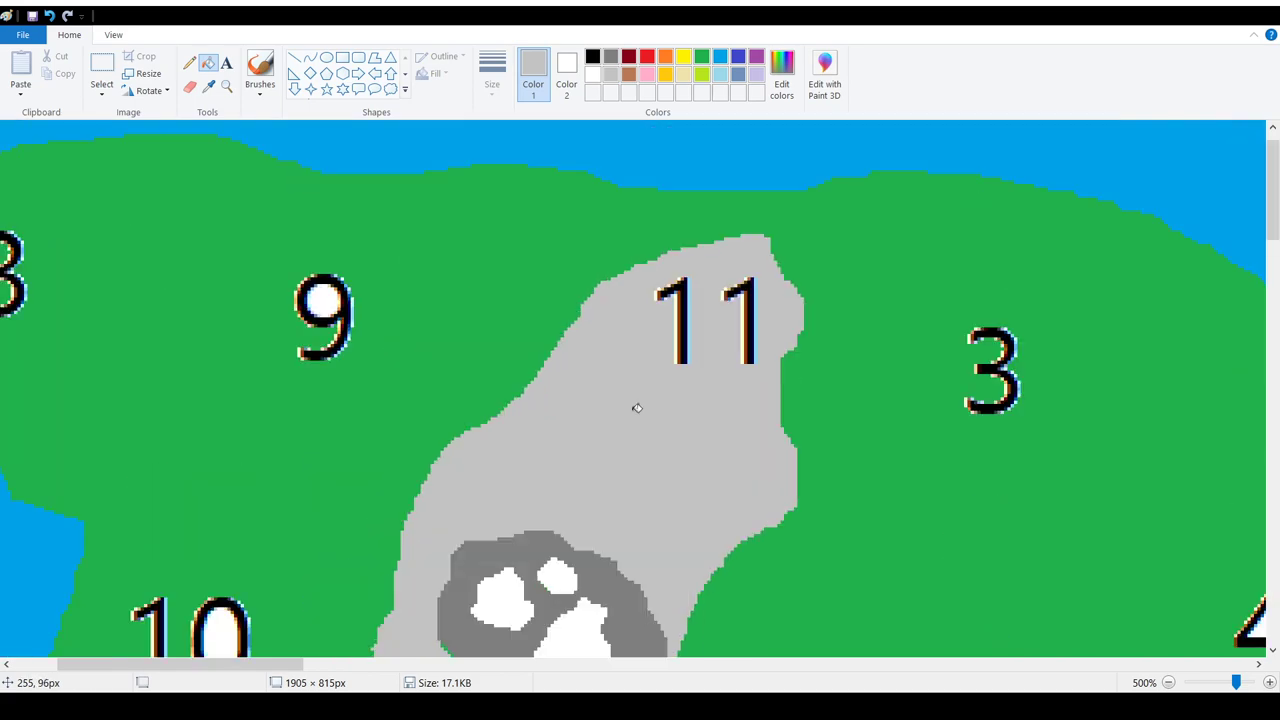
pyautogui.scroll(-1, 640, 409)
pyautogui.scroll(-1, 716, 243)
pyautogui.scroll(1, 740, 243)
pyautogui.scroll(1, 748, 243)
# - Pencil yellow-green border lines from the 3 past the 4 to the coast
pyautogui.click(189, 62)
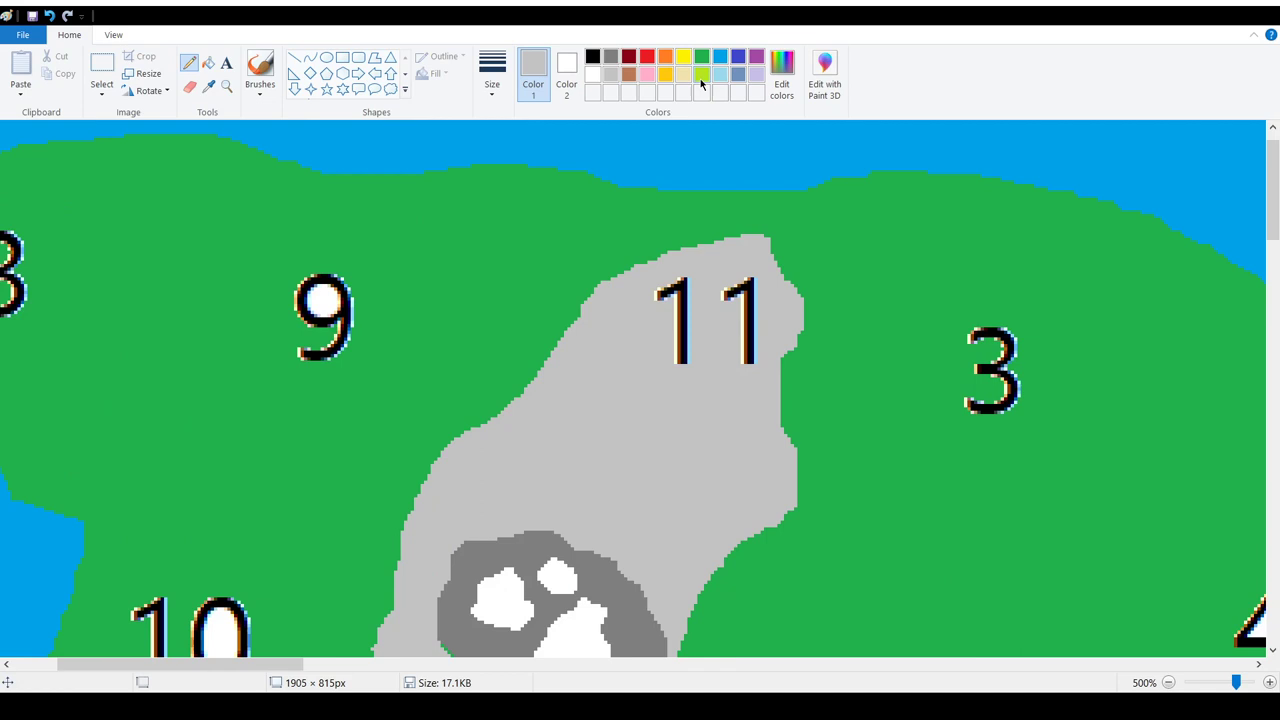
pyautogui.moveTo(697, 648)
pyautogui.mouseDown()
pyautogui.moveTo(705, 560)
pyautogui.moveTo(739, 496)
pyautogui.moveTo(853, 383)
pyautogui.mouseUp()
pyautogui.moveTo(700, 648)
pyautogui.mouseDown()
pyautogui.moveTo(907, 605)
pyautogui.moveTo(1028, 528)
pyautogui.moveTo(1163, 511)
pyautogui.mouseUp()
pyautogui.scroll(-2, 1161, 448)
pyautogui.moveTo(1163, 245)
pyautogui.mouseDown()
pyautogui.moveTo(1231, 431)
pyautogui.moveTo(1264, 453)
pyautogui.mouseUp()
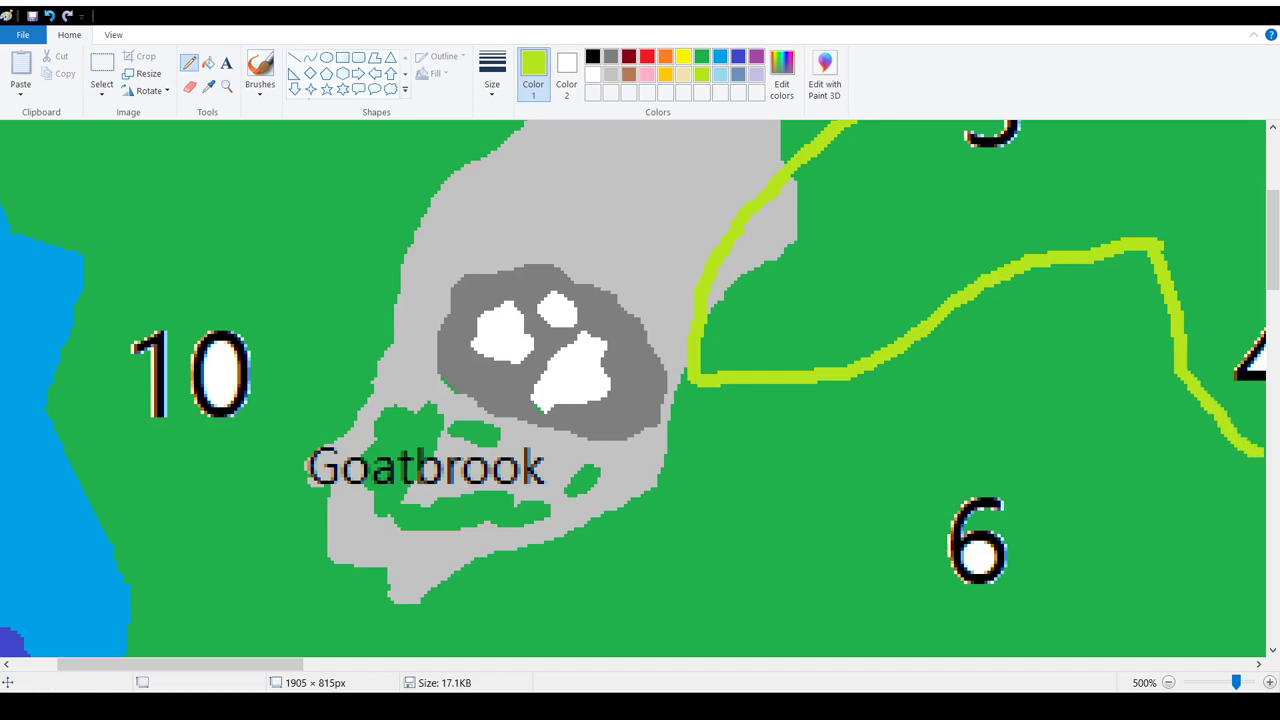
pyautogui.click(1270, 682)
pyautogui.click(1270, 682)
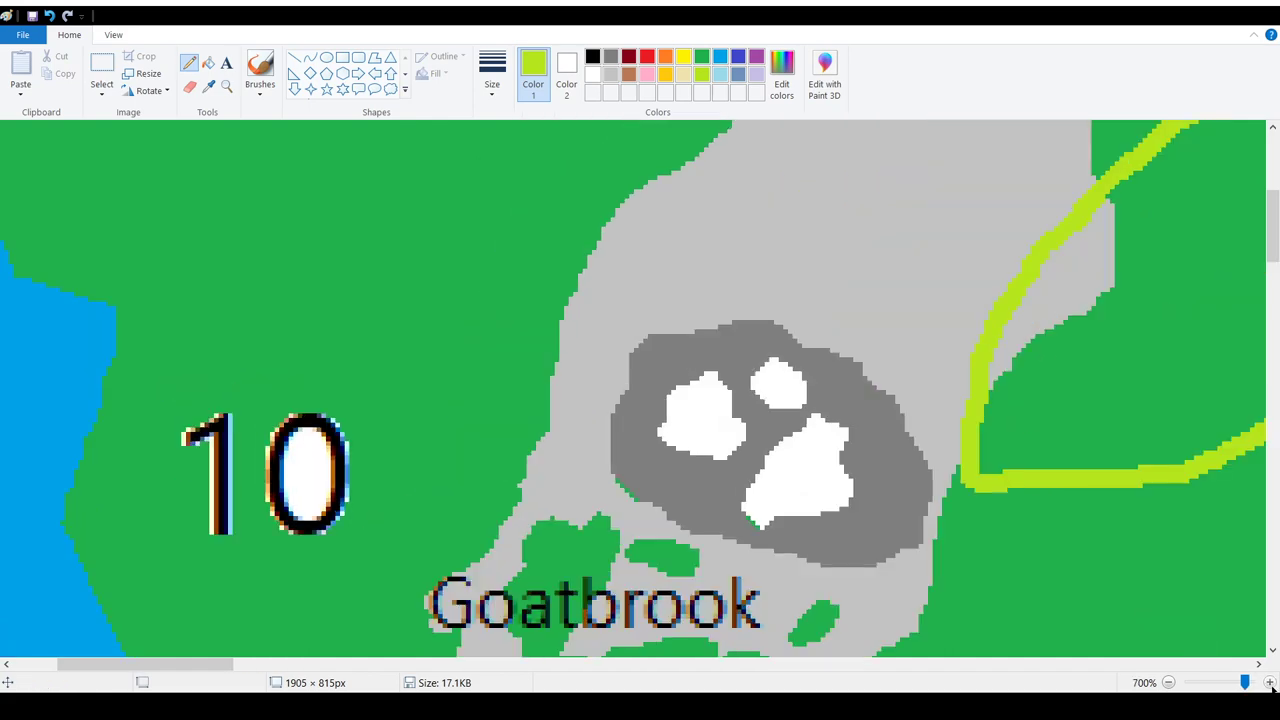
pyautogui.click(1166, 683)
pyautogui.click(1166, 683)
pyautogui.moveTo(202, 664); pyautogui.dragTo(360, 664)
pyautogui.moveTo(444, 447); pyautogui.dragTo(590, 463)
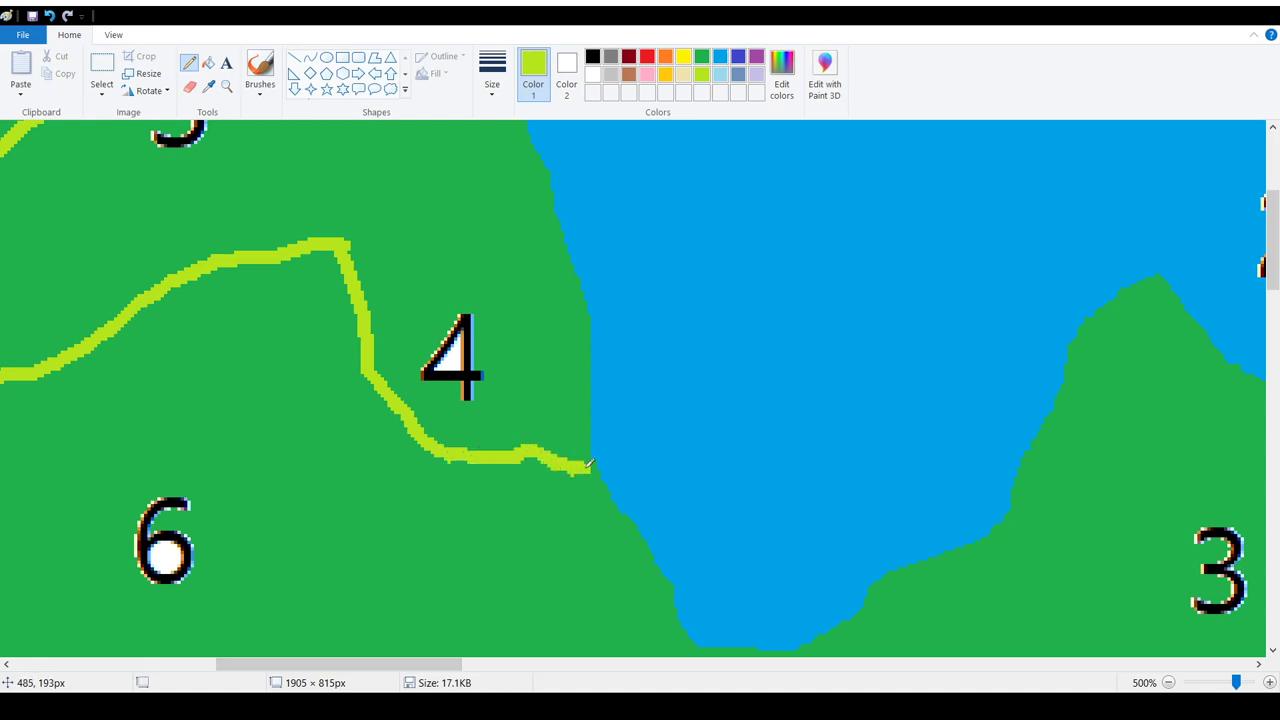
pyautogui.scroll(3, 195, 430)
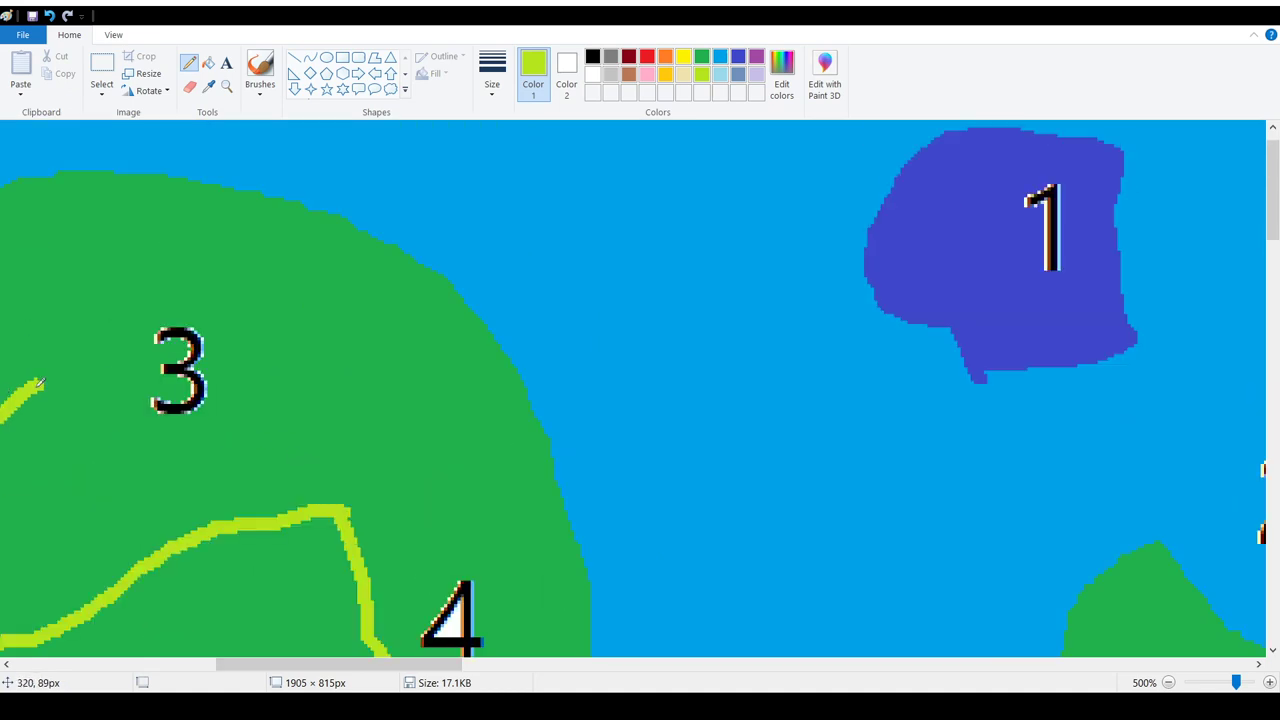
pyautogui.moveTo(40, 383)
pyautogui.mouseDown()
pyautogui.moveTo(111, 278)
pyautogui.moveTo(125, 168)
pyautogui.mouseUp()
# - Fill the enclosed land around the 3 and 4 with yellow-green
pyautogui.click(208, 62)
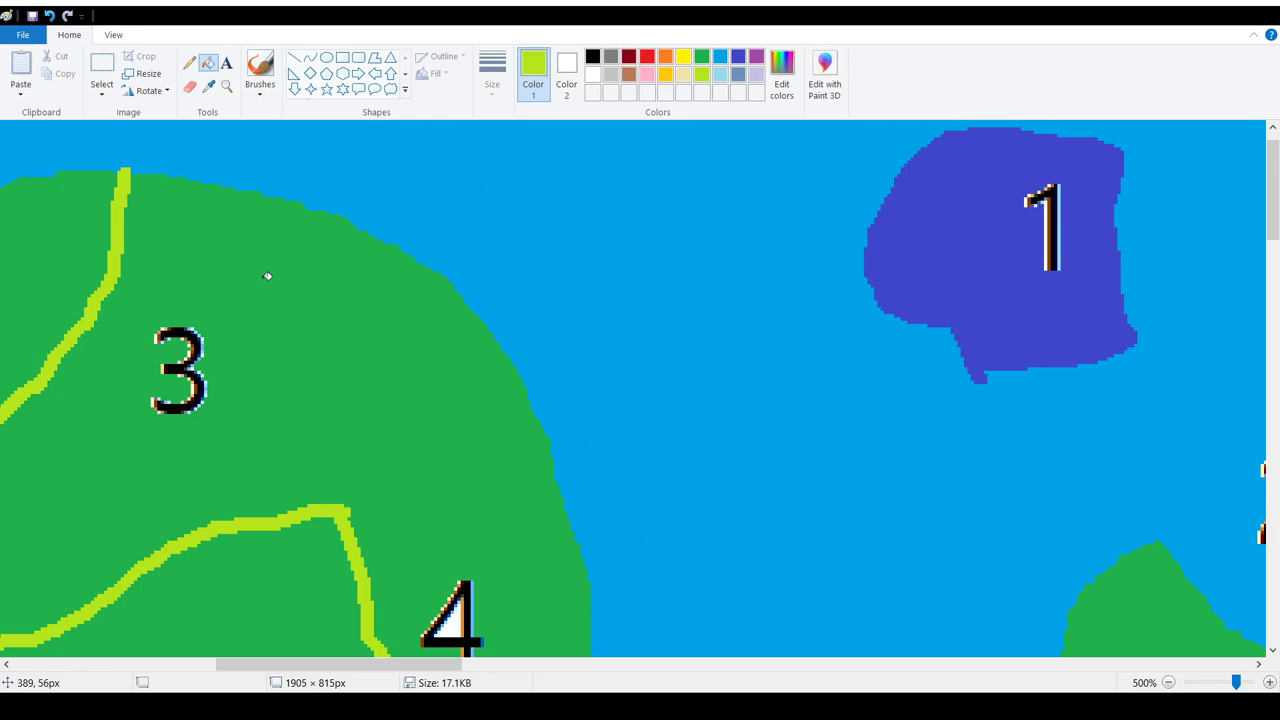
pyautogui.click(267, 276)
pyautogui.scroll(-4, 410, 305)
pyautogui.scroll(1, 410, 305)
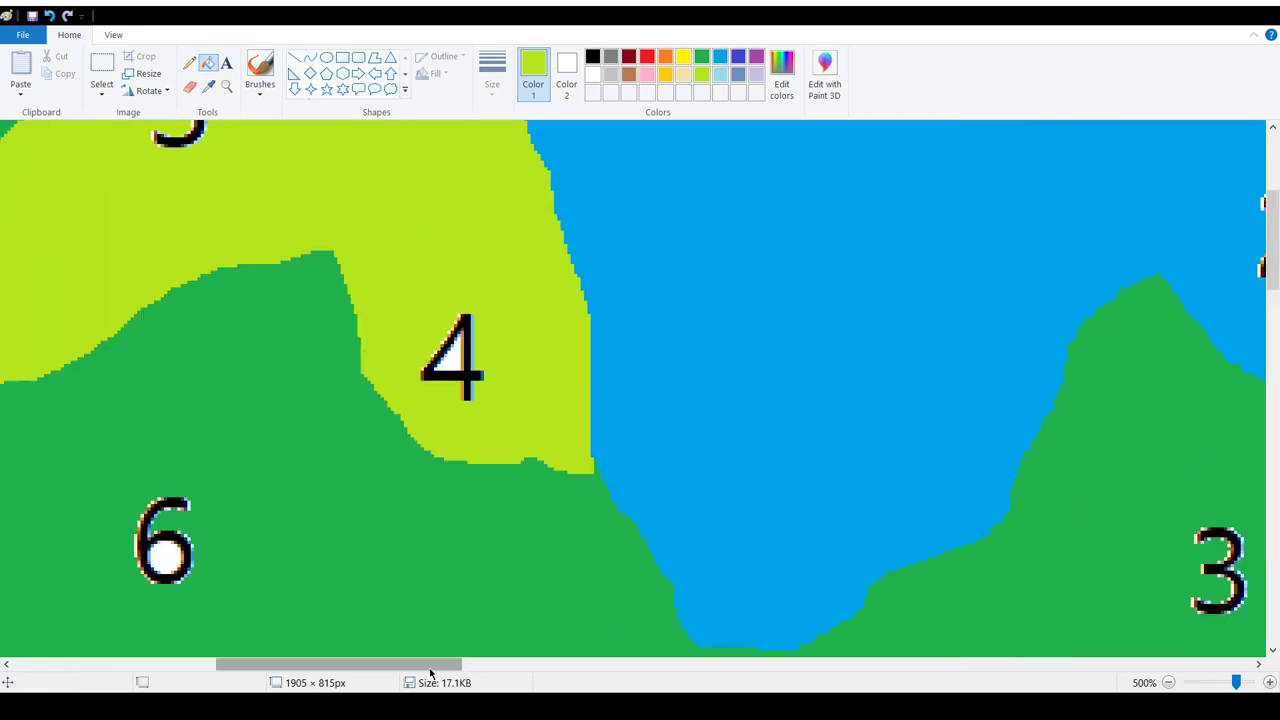
pyautogui.moveTo(431, 668); pyautogui.dragTo(283, 668)
pyautogui.scroll(2, 556, 363)
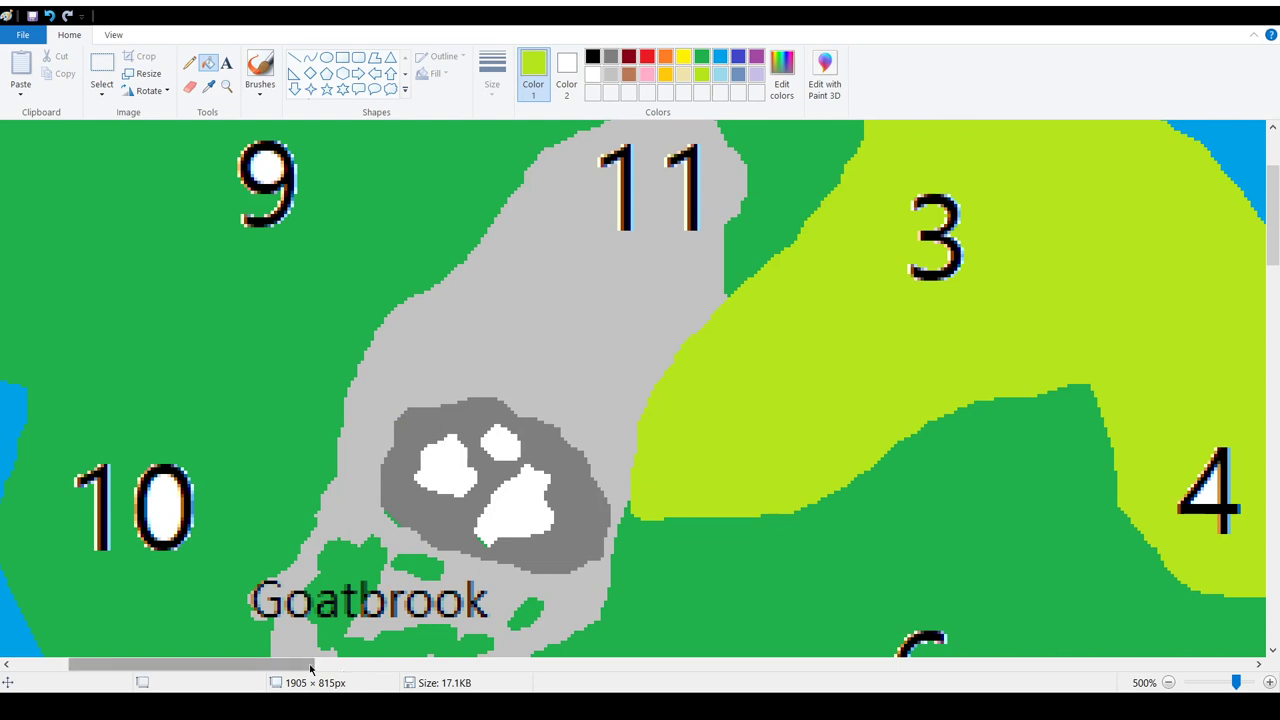
pyautogui.moveTo(277, 668); pyautogui.dragTo(417, 603)
# - Add a one-line black 'Lowlands' label between the 3 and 4, then zoom out to 400%
pyautogui.click(228, 66)
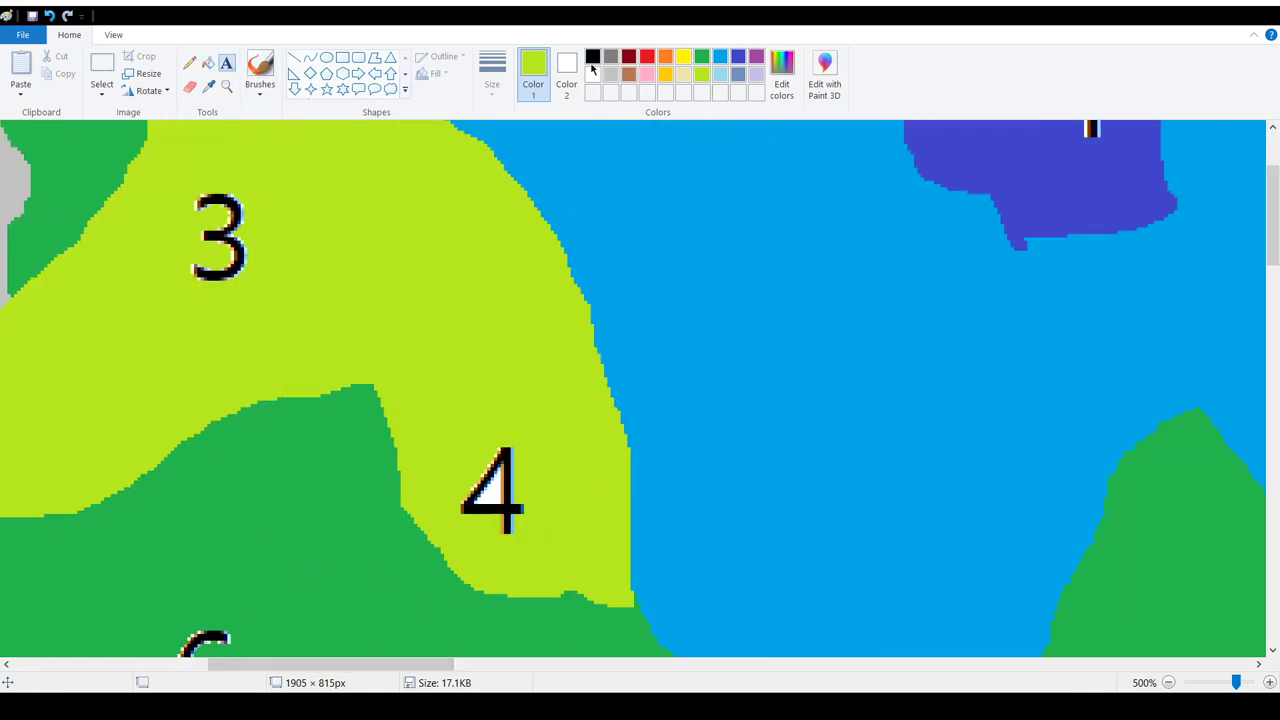
pyautogui.click(593, 62)
pyautogui.click(297, 316)
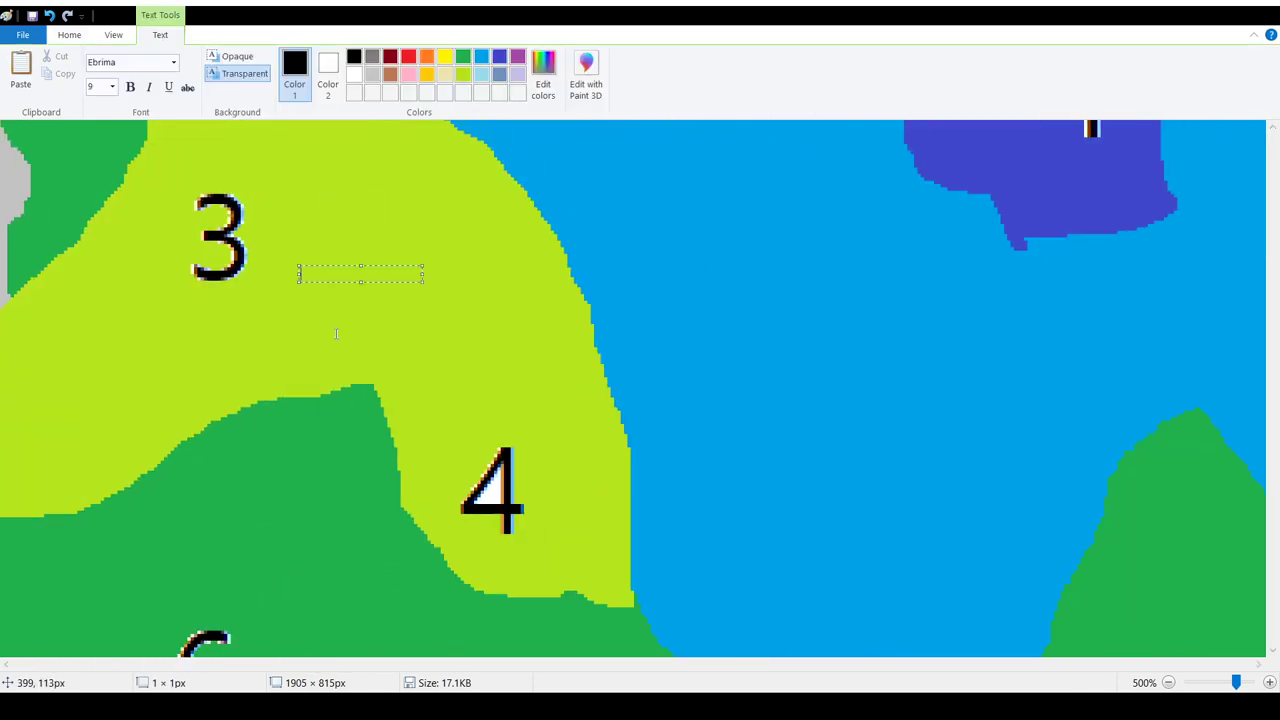
pyautogui.write('Low')
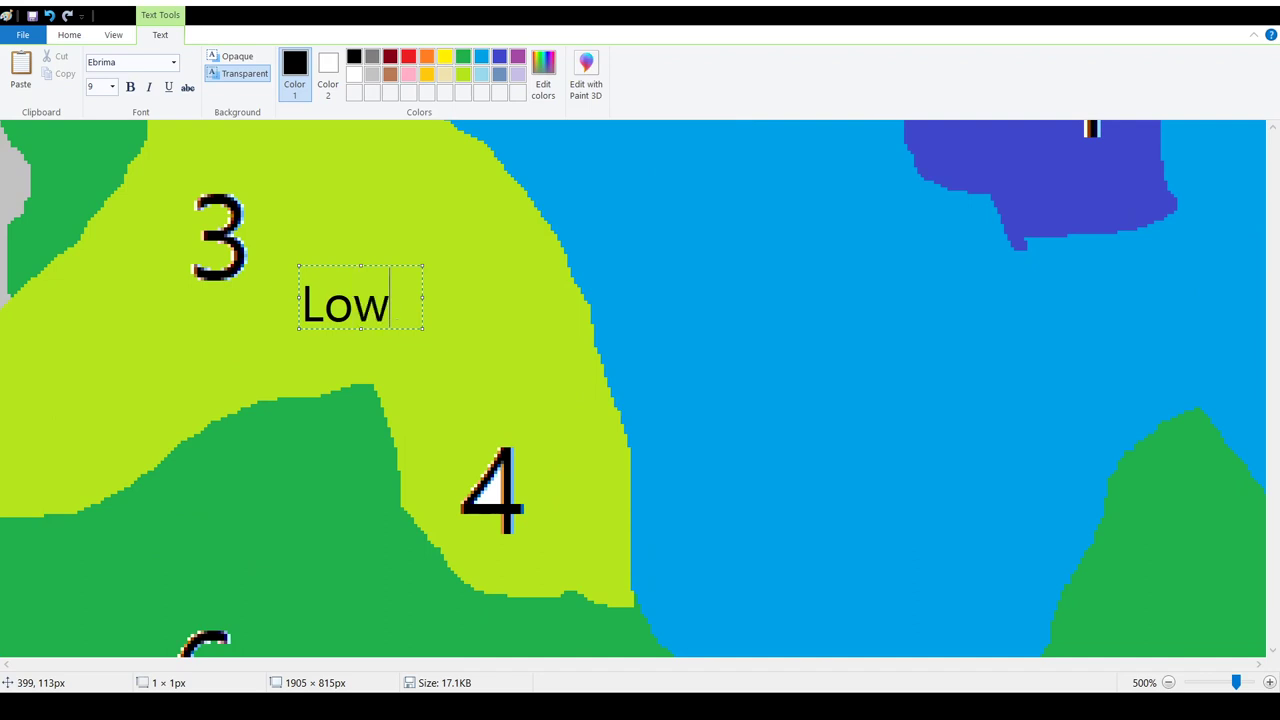
pyautogui.write('land')
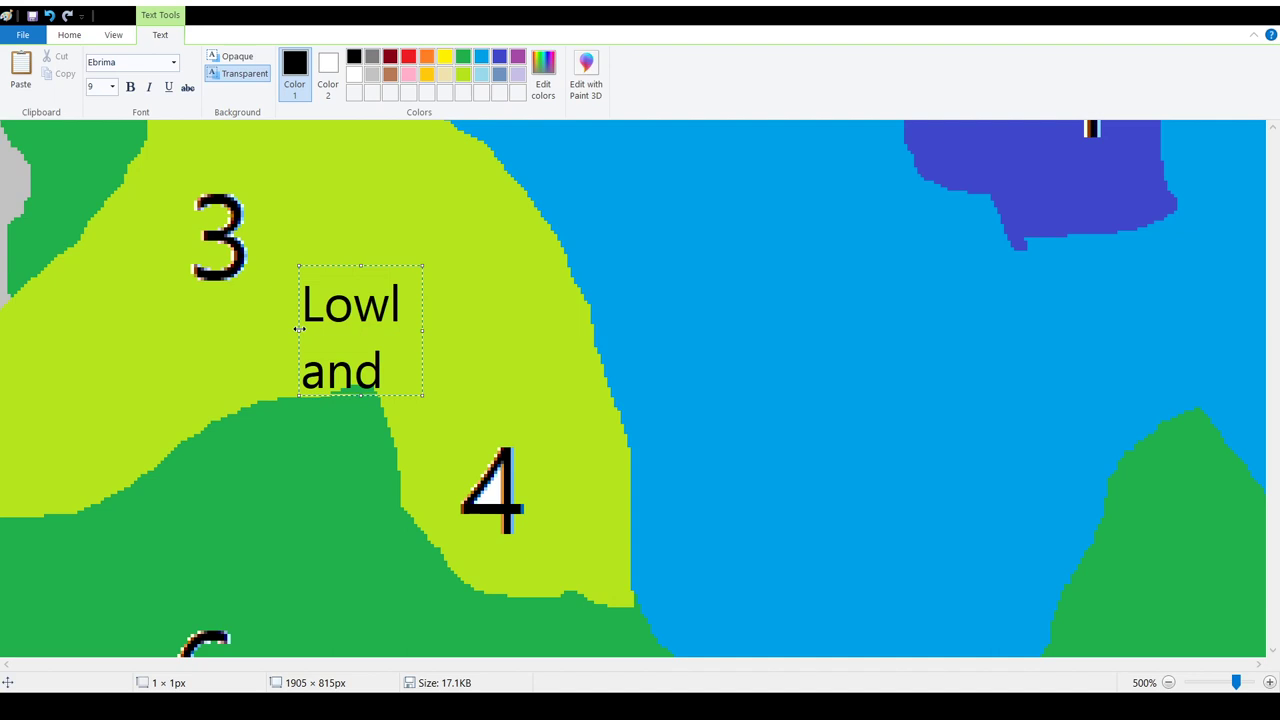
pyautogui.moveTo(299, 330); pyautogui.dragTo(216, 340)
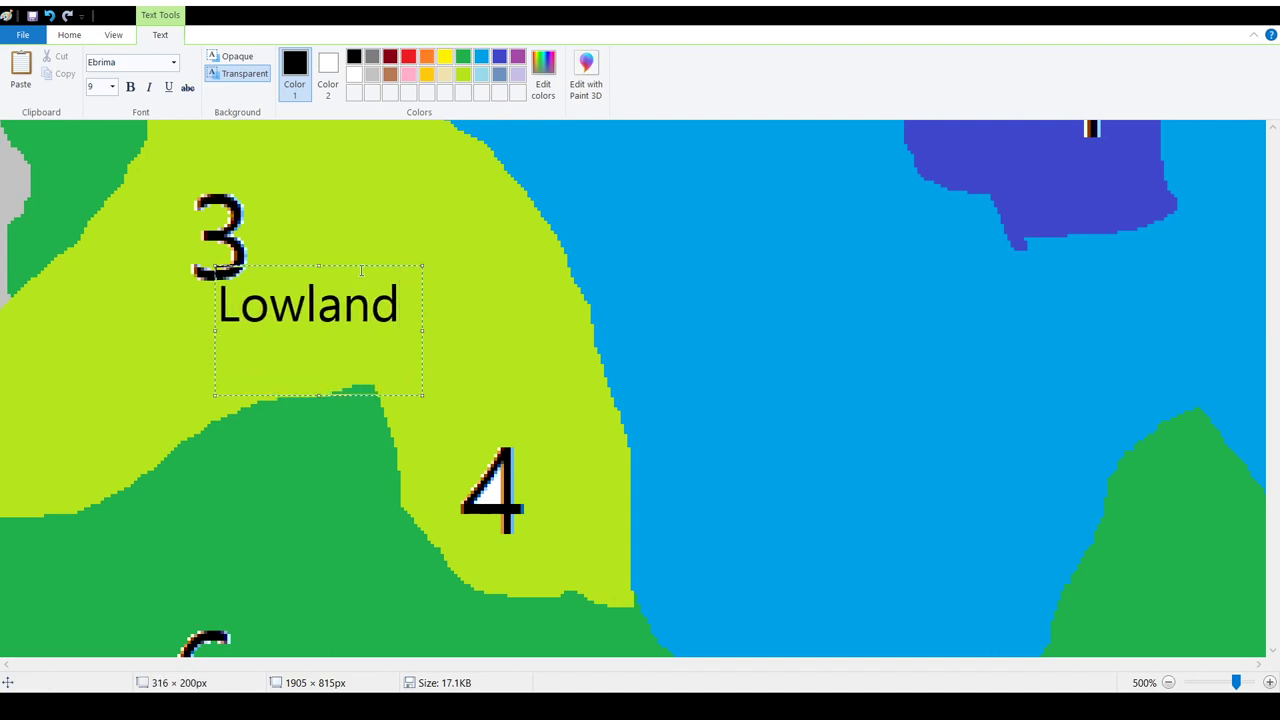
pyautogui.moveTo(363, 264); pyautogui.dragTo(432, 304)
pyautogui.write('s')
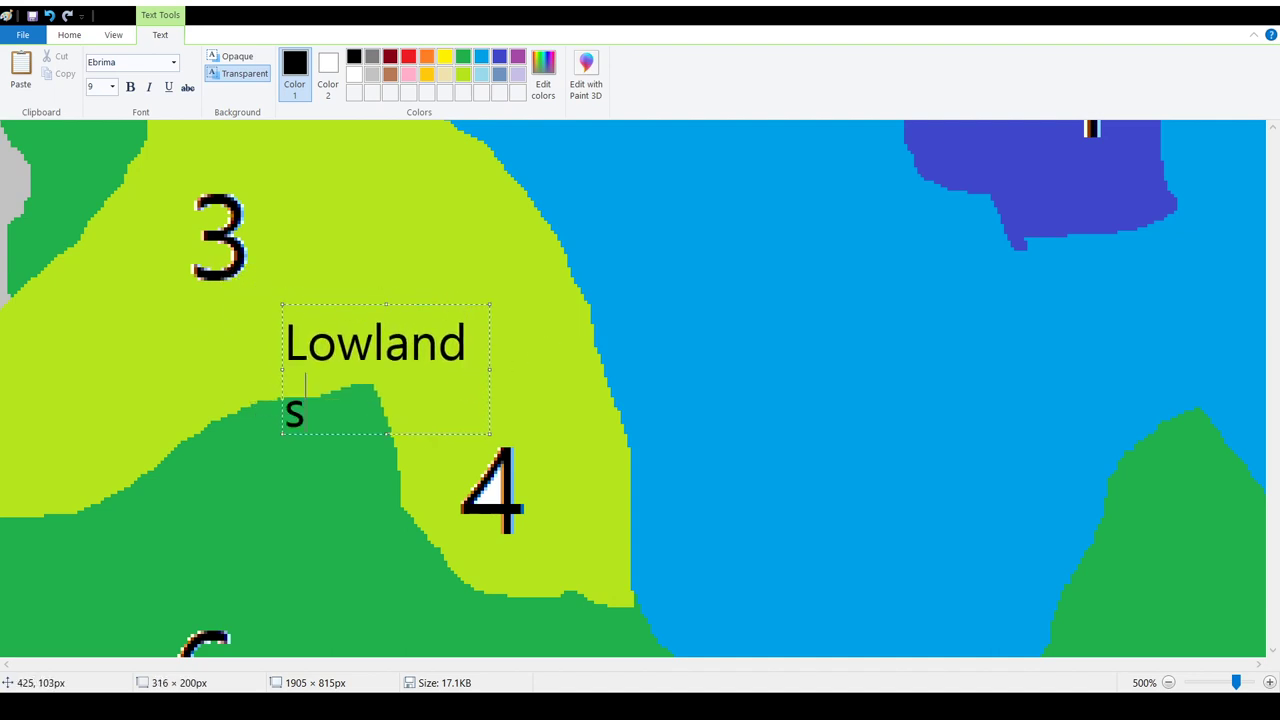
pyautogui.moveTo(489, 369); pyautogui.dragTo(498, 369)
pyautogui.click(745, 359)
pyautogui.scroll(-3, 745, 362)
pyautogui.scroll(4, 934, 491)
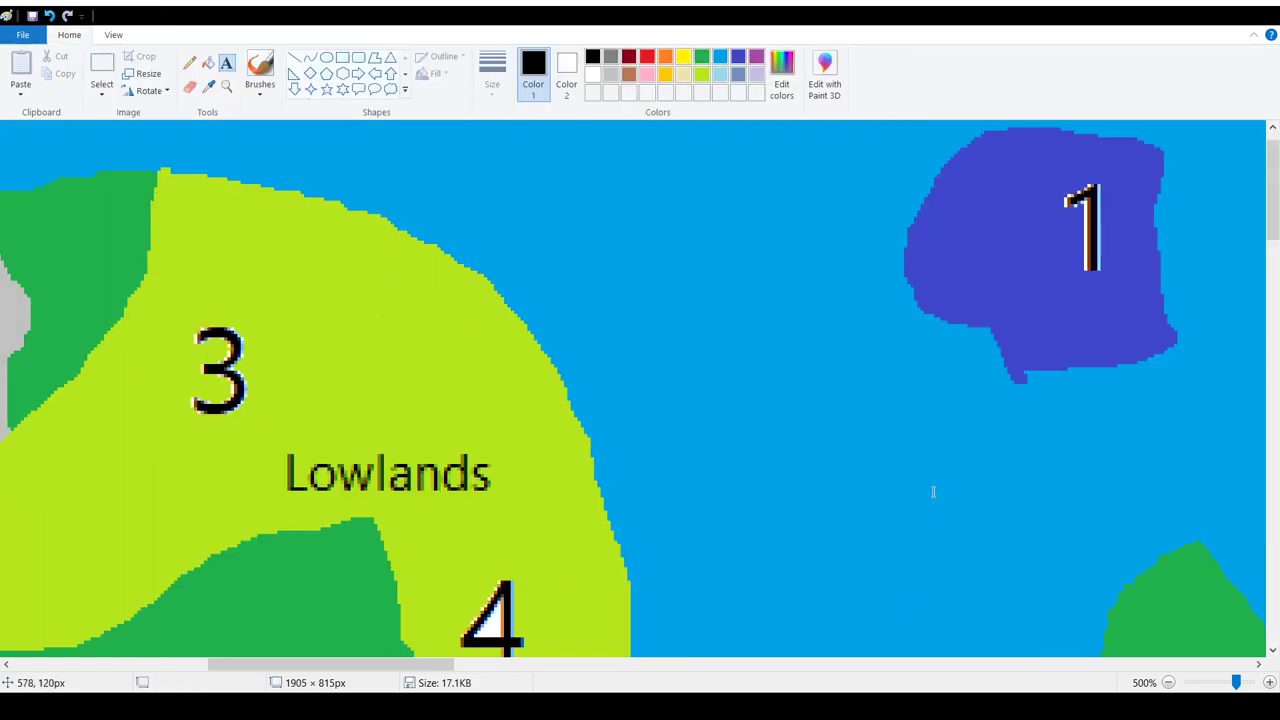
pyautogui.click(1168, 682)
# - Zoom out to the whole map and draw a light blue rectangle over the mid-sea 2s
pyautogui.click(1168, 682)
pyautogui.click(1168, 682)
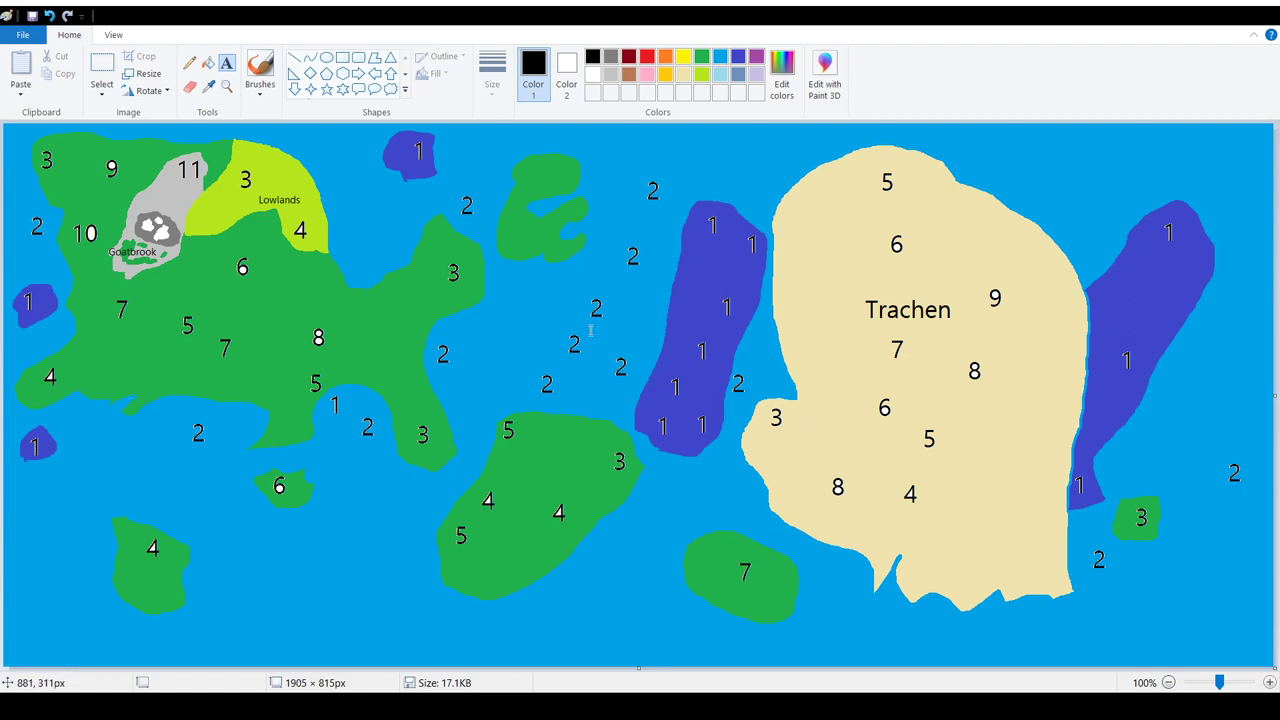
pyautogui.click(342, 57)
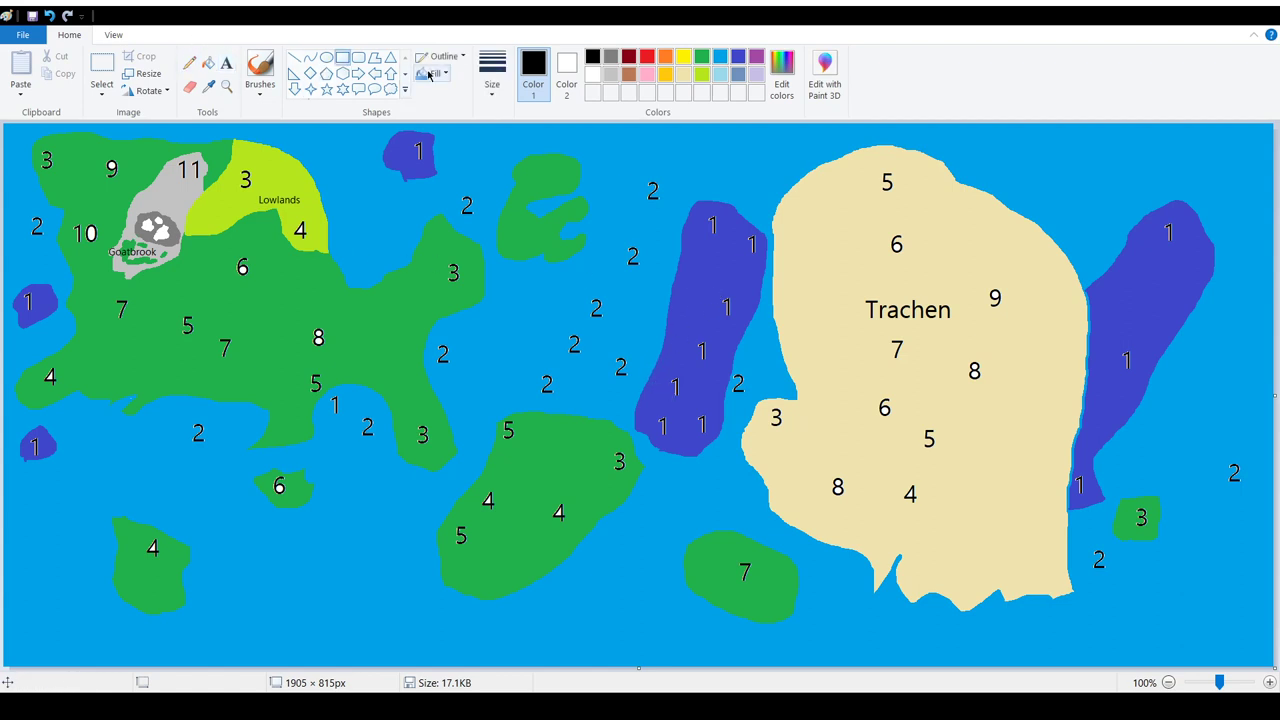
pyautogui.click(721, 75)
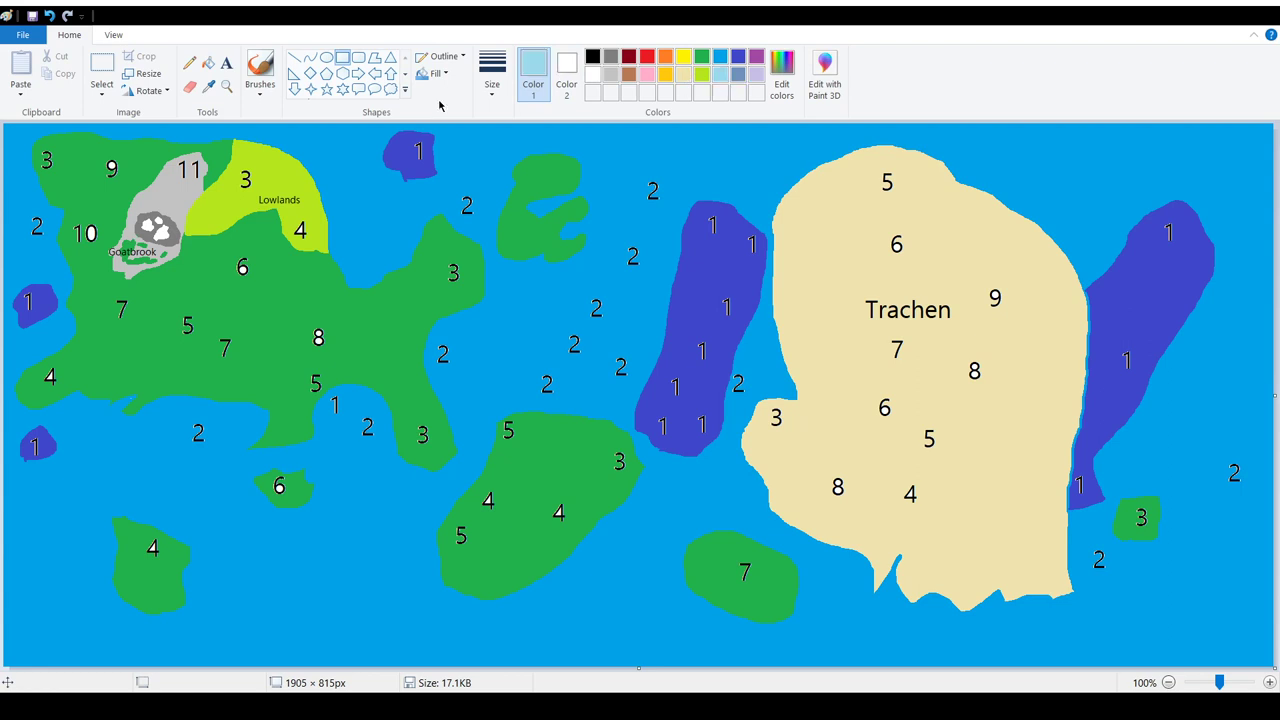
pyautogui.click(566, 75)
pyautogui.click(721, 77)
pyautogui.moveTo(509, 386); pyautogui.dragTo(637, 308)
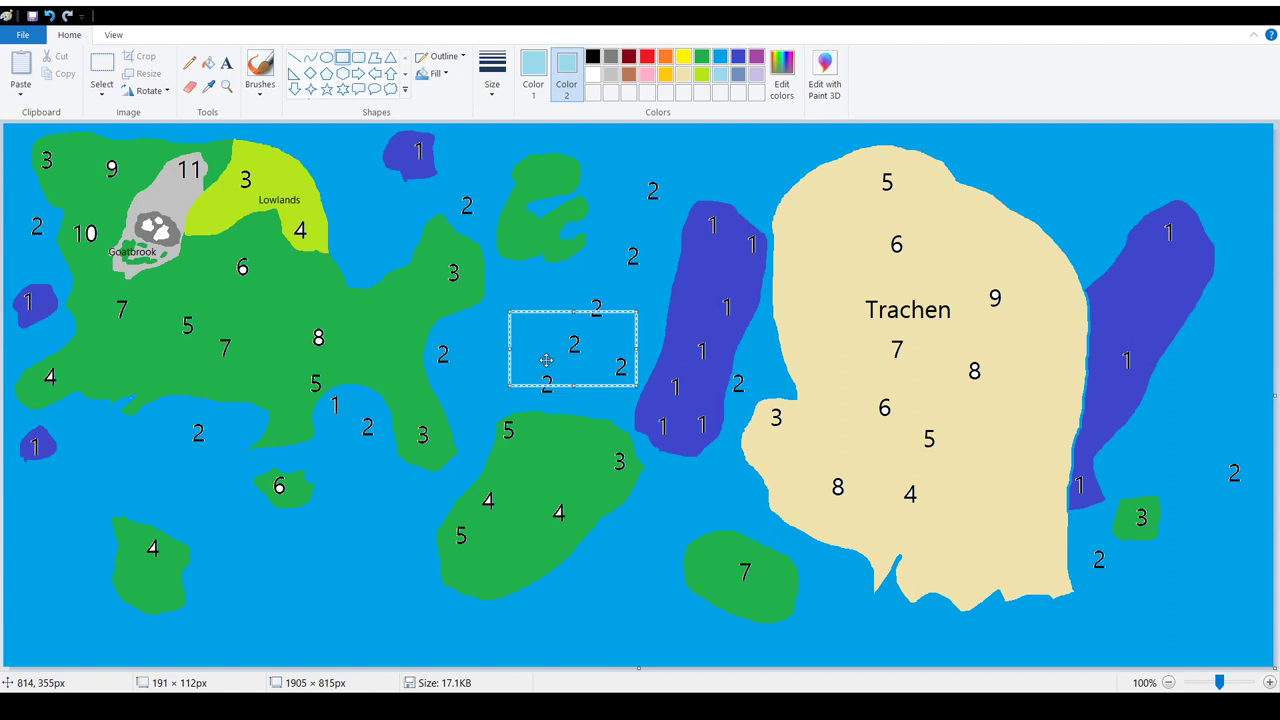
# - Make the rectangle solid sea blue in fill and outline, stretching it over the nearby 2s
pyautogui.click(446, 80)
pyautogui.click(456, 110)
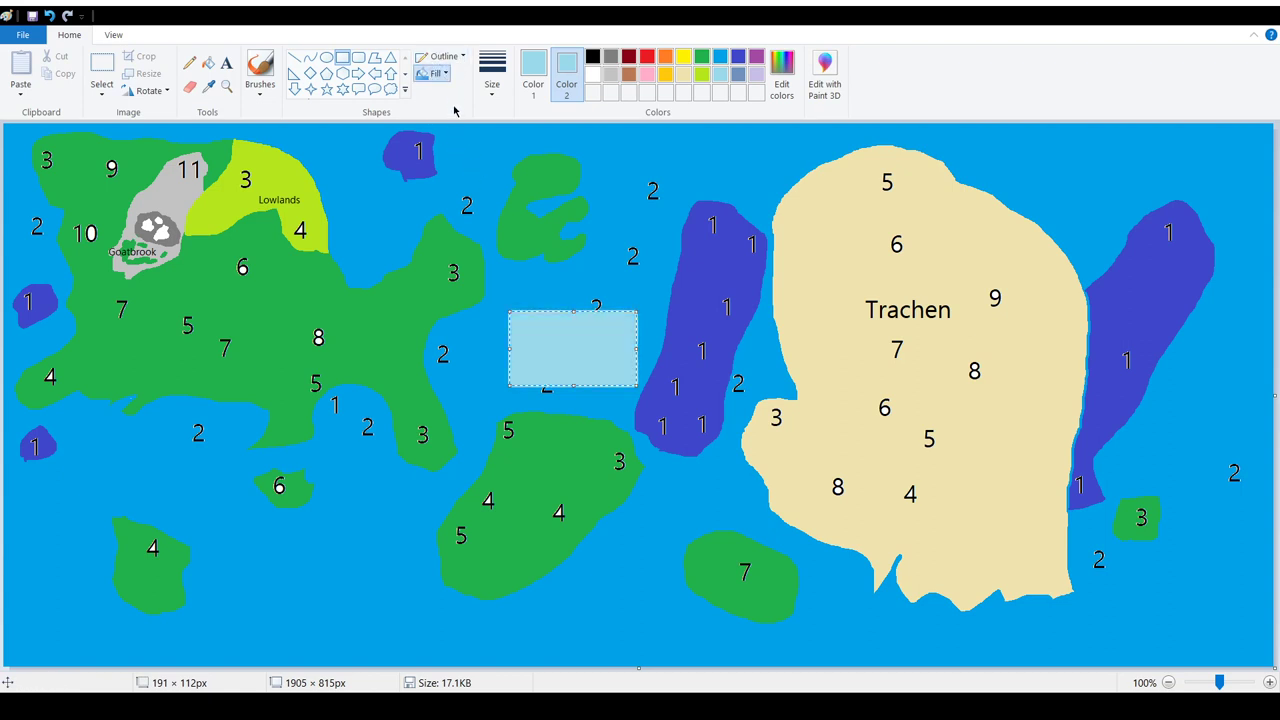
pyautogui.click(720, 56)
pyautogui.click(533, 75)
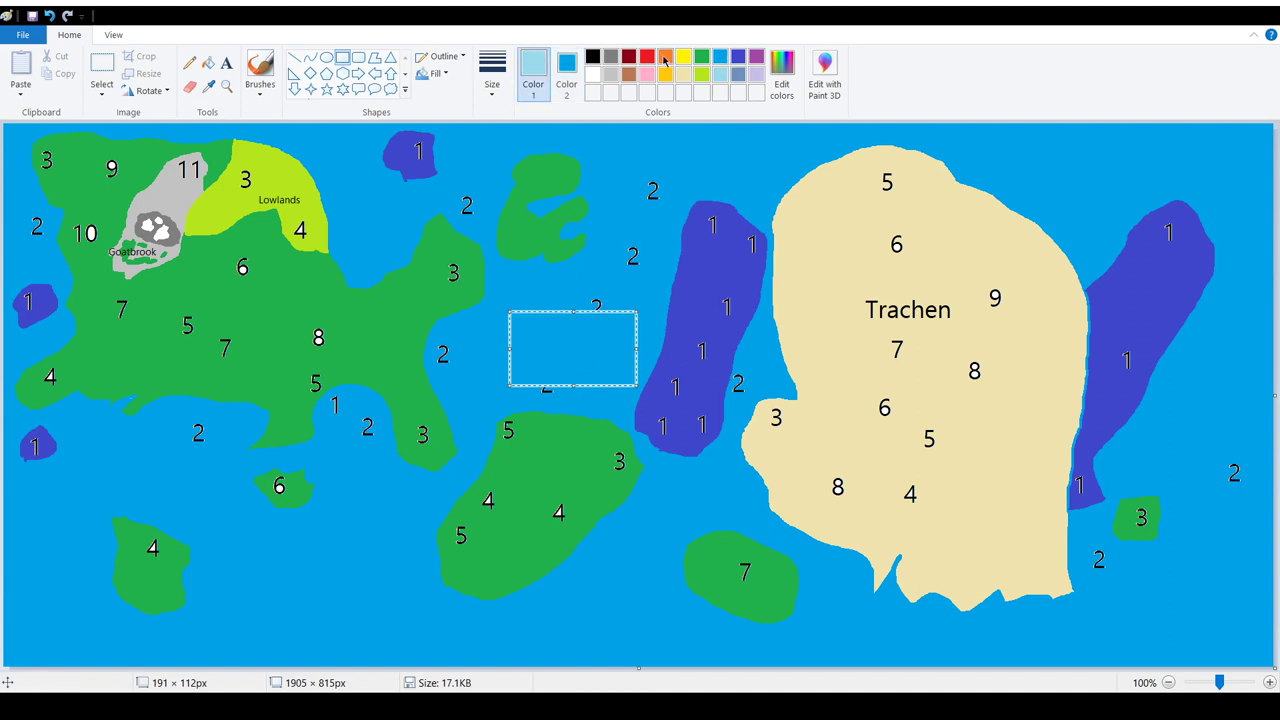
pyautogui.click(720, 60)
pyautogui.moveTo(571, 313); pyautogui.dragTo(588, 286)
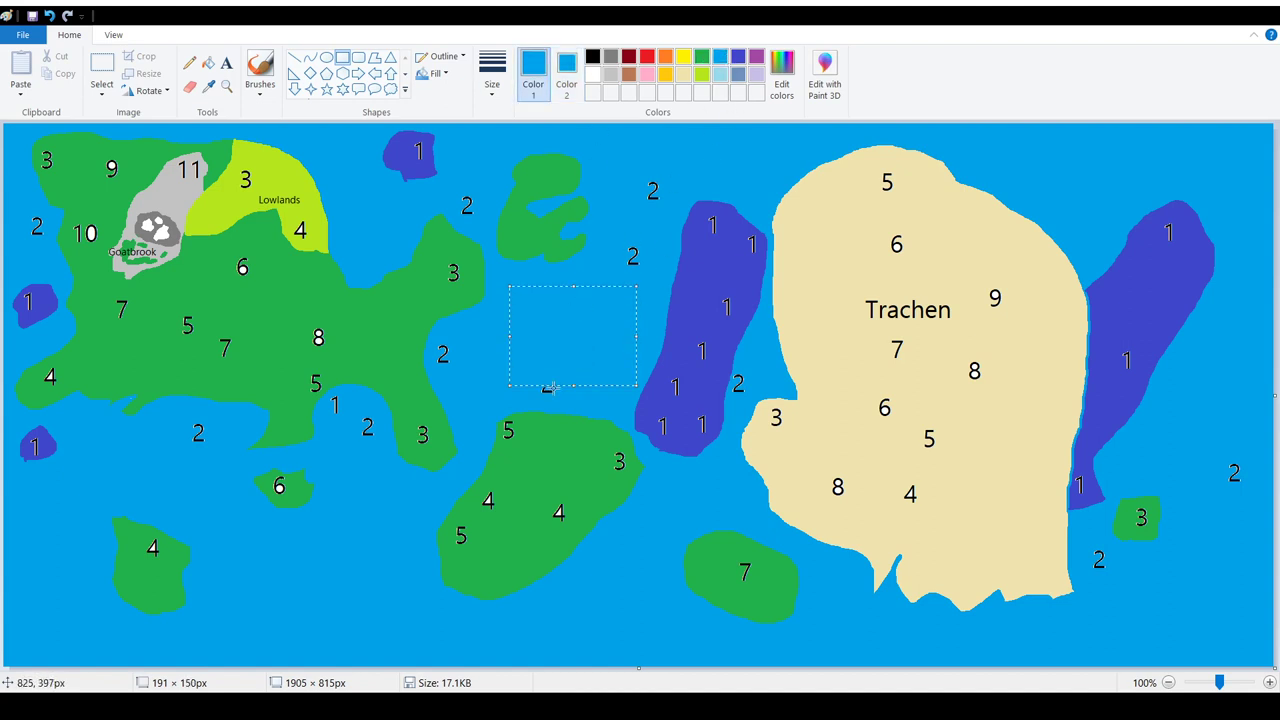
pyautogui.moveTo(612, 177); pyautogui.dragTo(636, 272)
pyautogui.moveTo(636, 227); pyautogui.dragTo(661, 228)
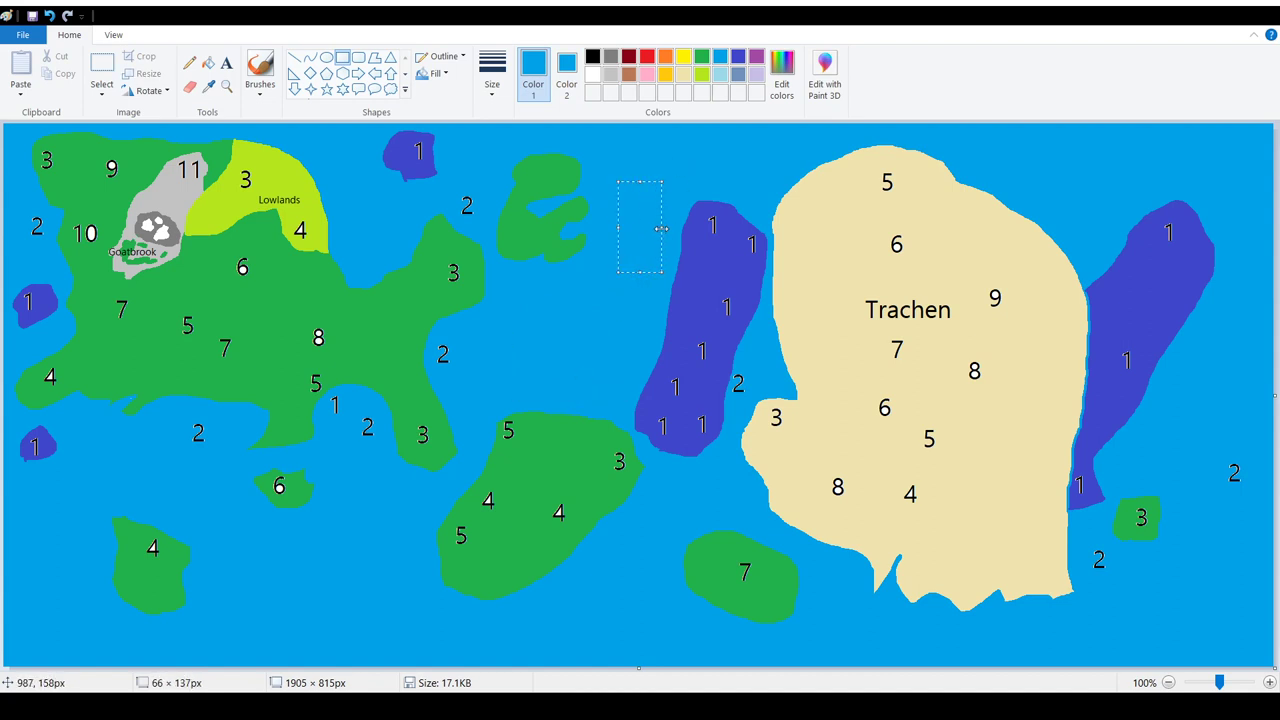
pyautogui.click(490, 334)
# - Cover the remaining sea 2s: east coast, south, west, top and far right, with blue patches
pyautogui.moveTo(470, 337); pyautogui.dragTo(437, 370)
pyautogui.moveTo(361, 418); pyautogui.dragTo(371, 450)
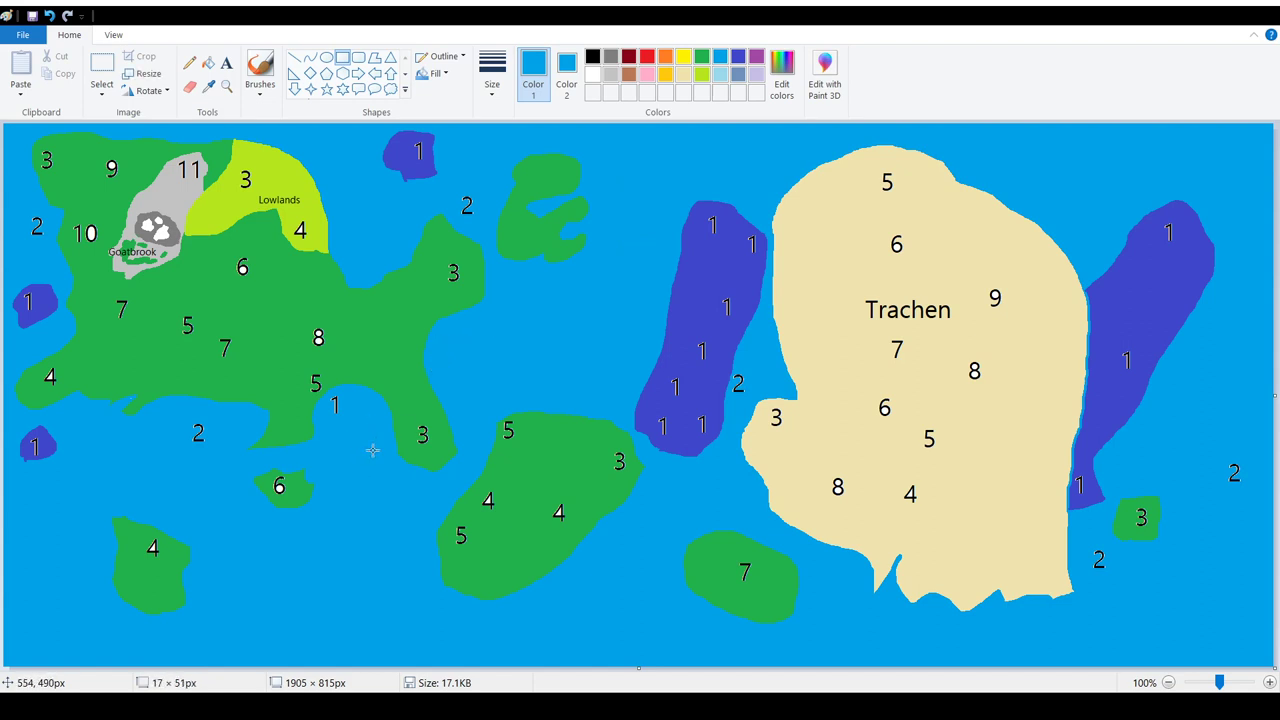
pyautogui.moveTo(177, 426)
pyautogui.mouseDown()
pyautogui.moveTo(211, 453)
pyautogui.moveTo(196, 413)
pyautogui.mouseUp()
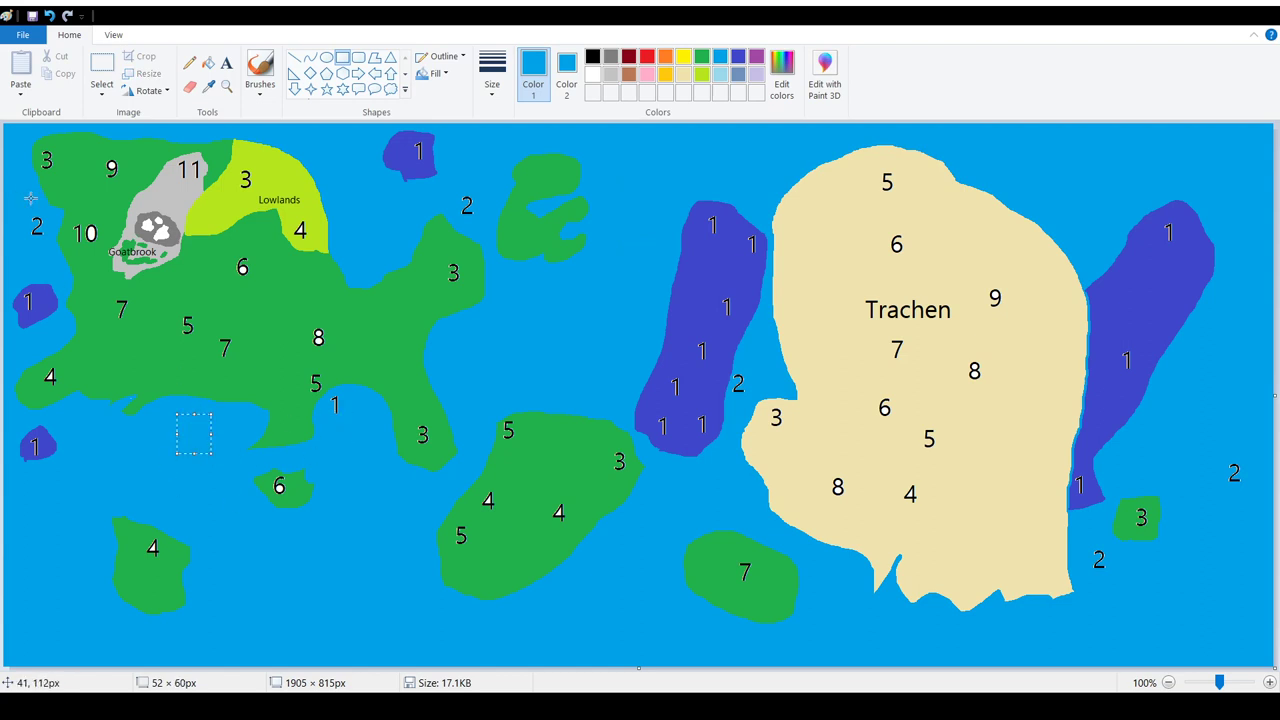
pyautogui.moveTo(8, 211); pyautogui.dragTo(45, 243)
pyautogui.moveTo(453, 198); pyautogui.dragTo(482, 226)
pyautogui.click(690, 242)
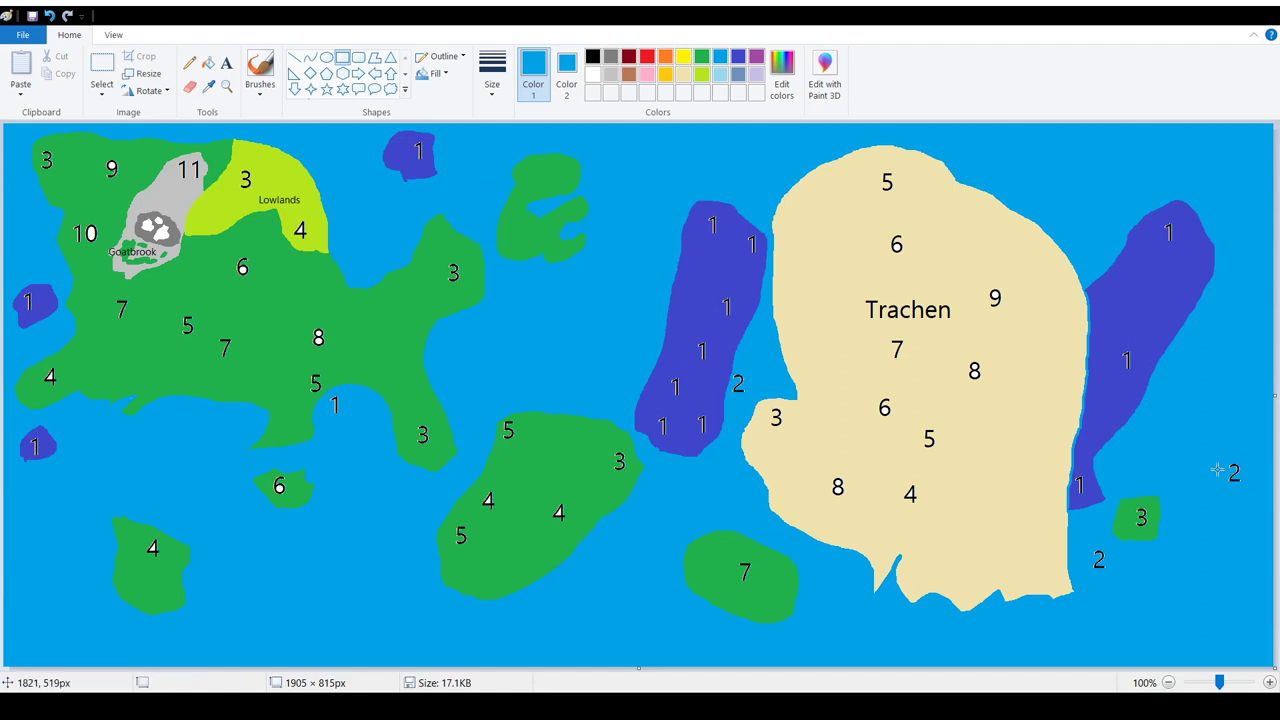
pyautogui.moveTo(1217, 462); pyautogui.dragTo(1240, 494)
pyautogui.moveTo(1088, 545); pyautogui.dragTo(1114, 580)
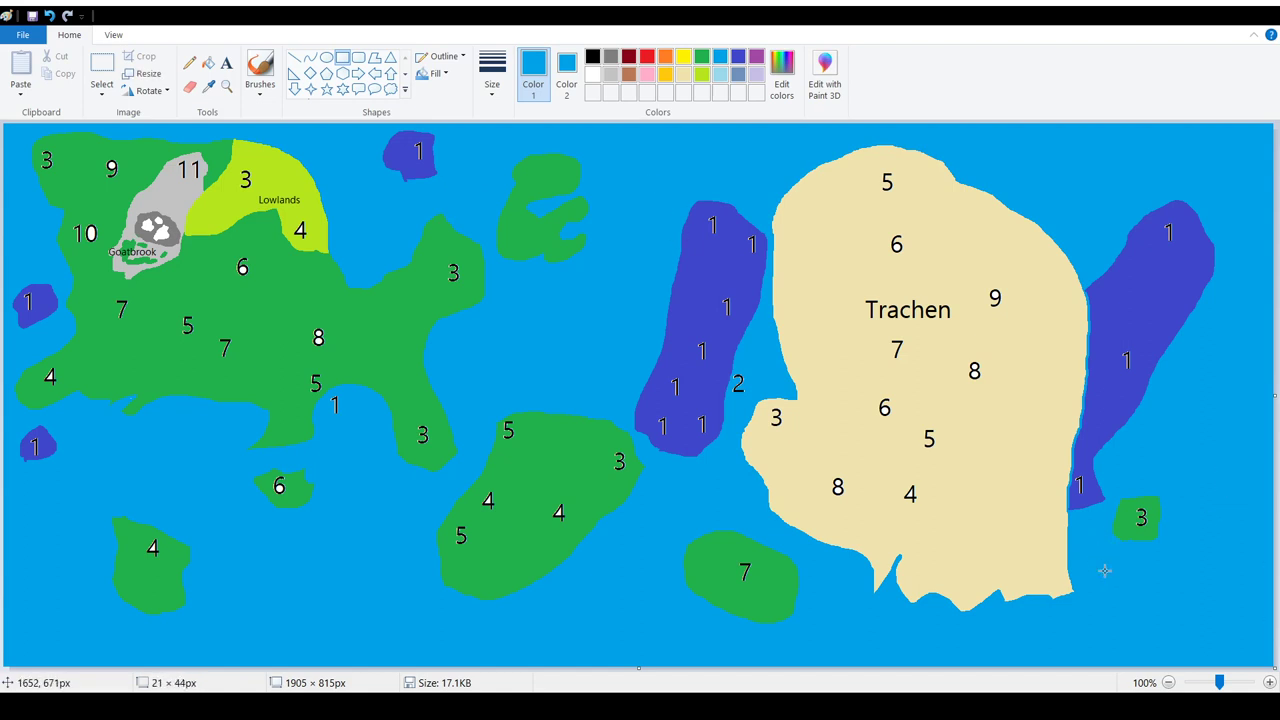
pyautogui.click(1218, 517)
# - Paint solid indigo patches over the column of 1s on the central indigo island
pyautogui.click(738, 56)
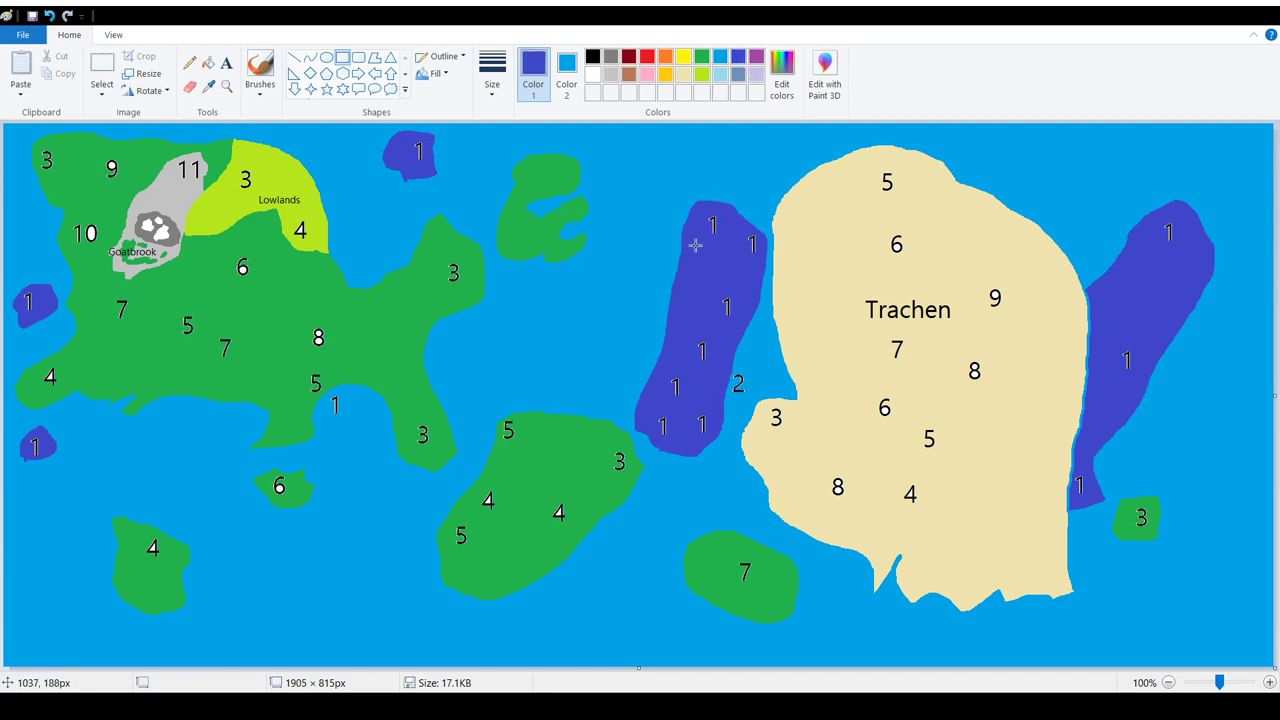
pyautogui.moveTo(702, 224); pyautogui.dragTo(736, 265)
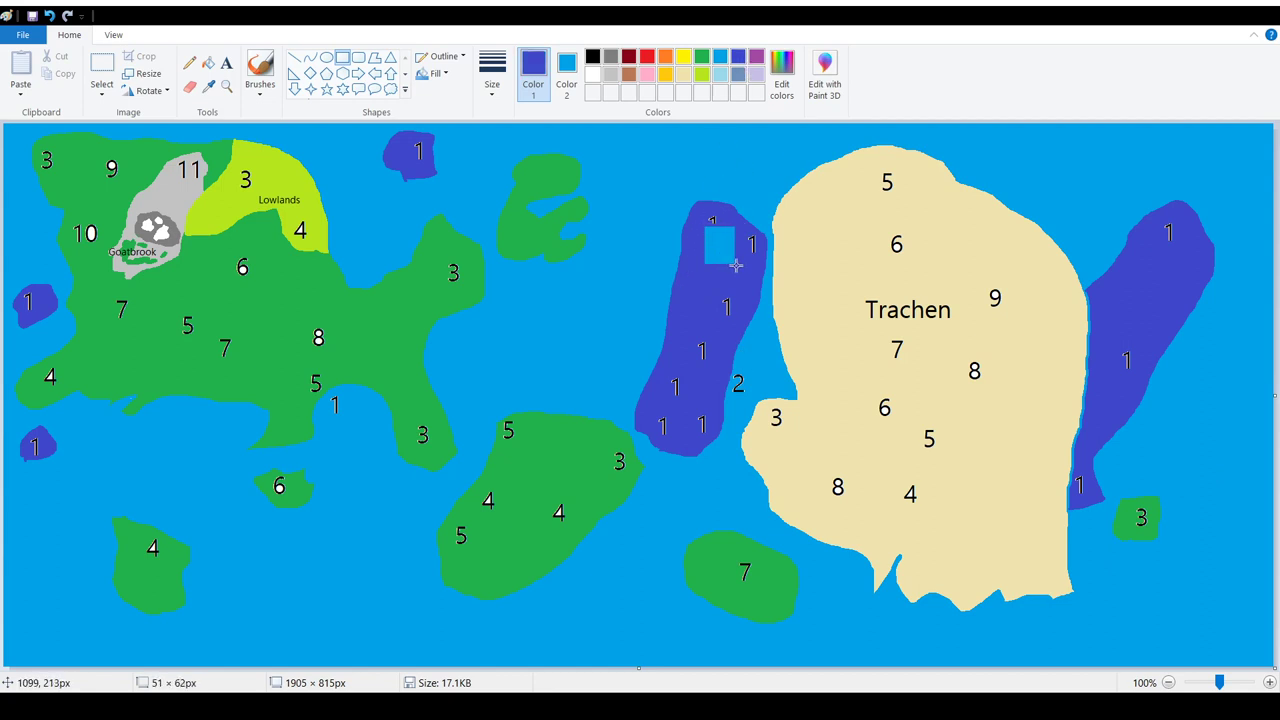
pyautogui.click(566, 70)
pyautogui.click(739, 60)
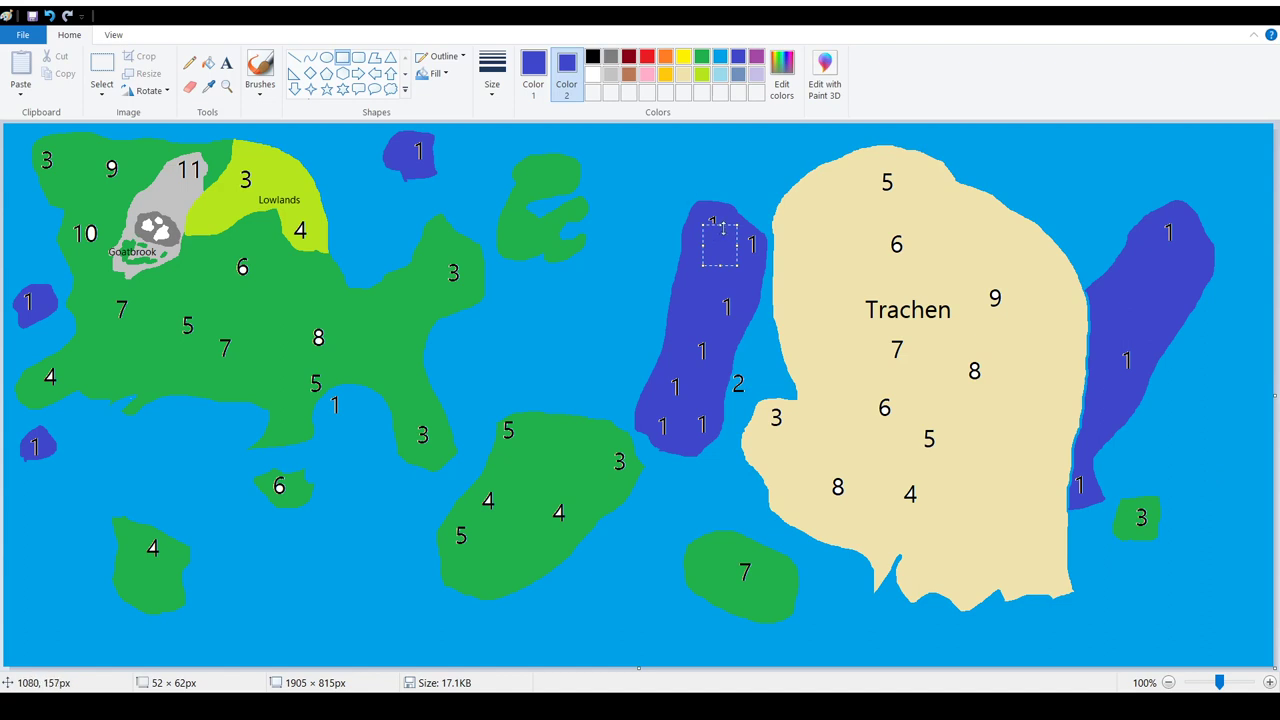
pyautogui.moveTo(722, 228); pyautogui.dragTo(718, 213)
pyautogui.moveTo(720, 270)
pyautogui.mouseDown()
pyautogui.moveTo(721, 318)
pyautogui.moveTo(658, 420)
pyautogui.moveTo(710, 434)
pyautogui.mouseUp()
pyautogui.click(706, 391)
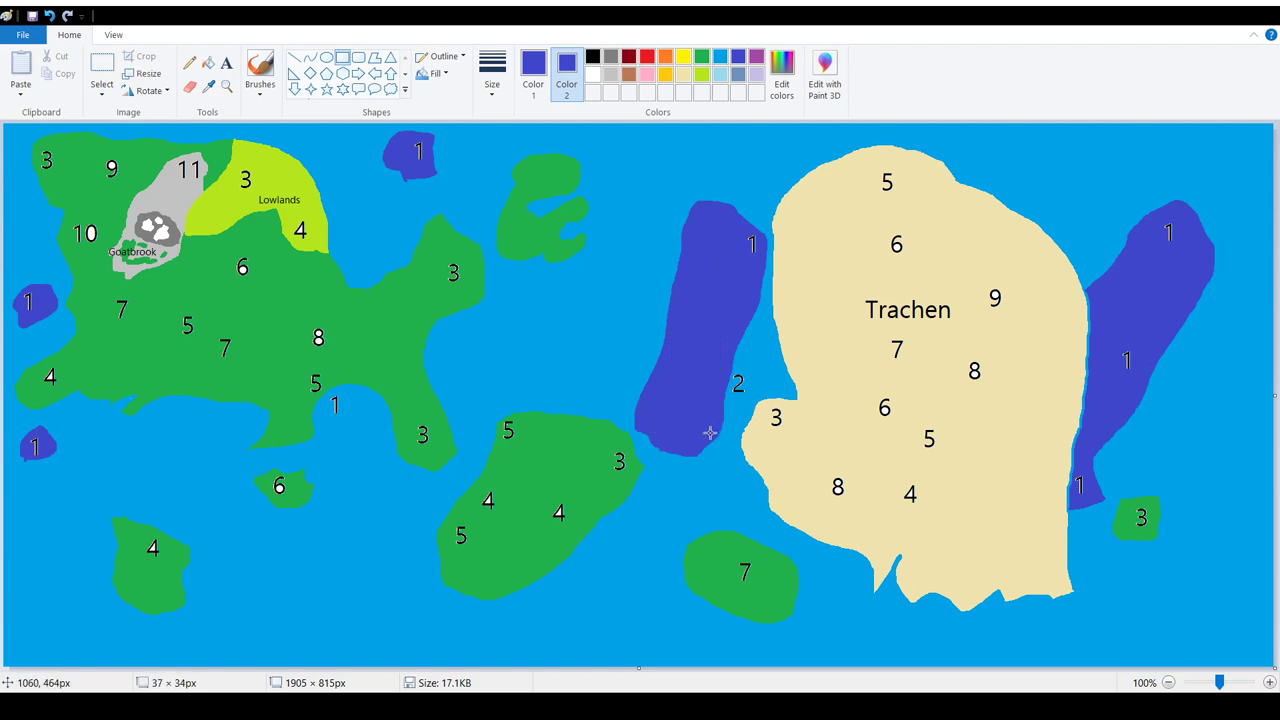
pyautogui.moveTo(726, 233)
pyautogui.mouseDown()
pyautogui.moveTo(748, 238)
pyautogui.moveTo(757, 264)
pyautogui.mouseUp()
pyautogui.click(688, 289)
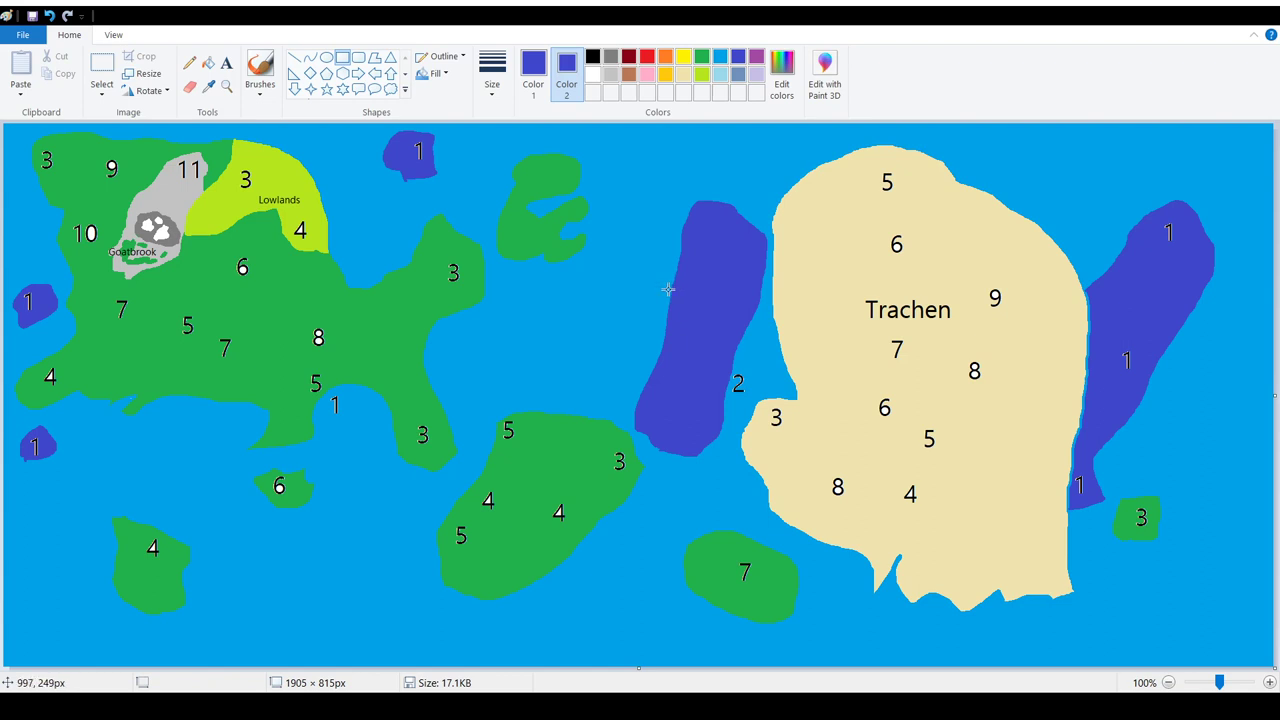
# - Place a bold, size 16, black 'The Trench' label on the central indigo strip
pyautogui.click(533, 70)
pyautogui.click(592, 56)
pyautogui.click(226, 62)
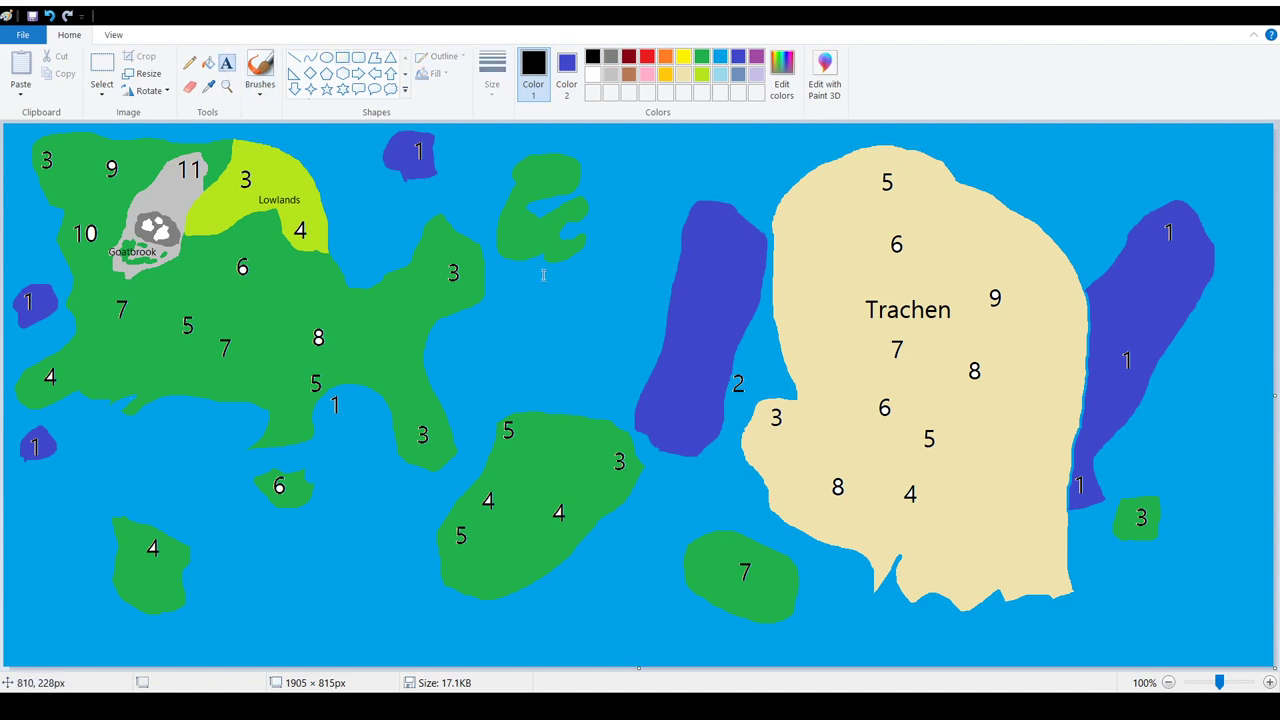
pyautogui.moveTo(643, 274); pyautogui.dragTo(651, 280)
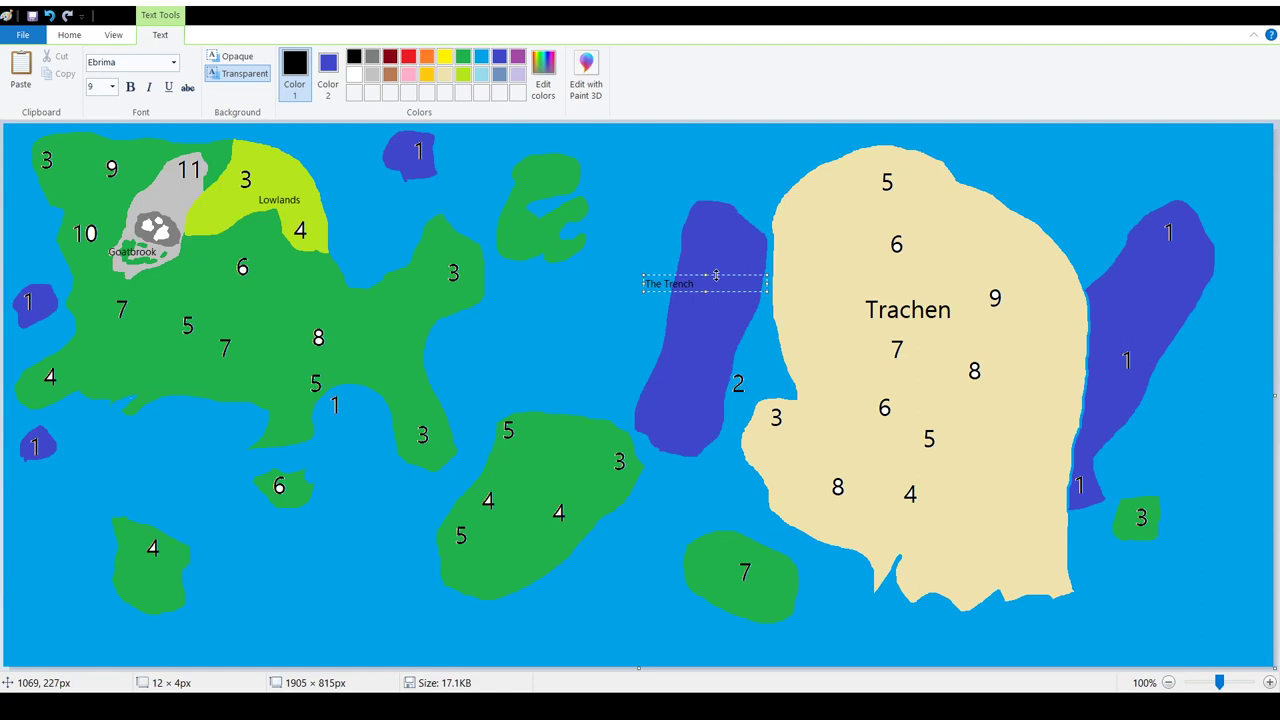
pyautogui.moveTo(724, 275); pyautogui.dragTo(680, 285)
pyautogui.click(130, 87)
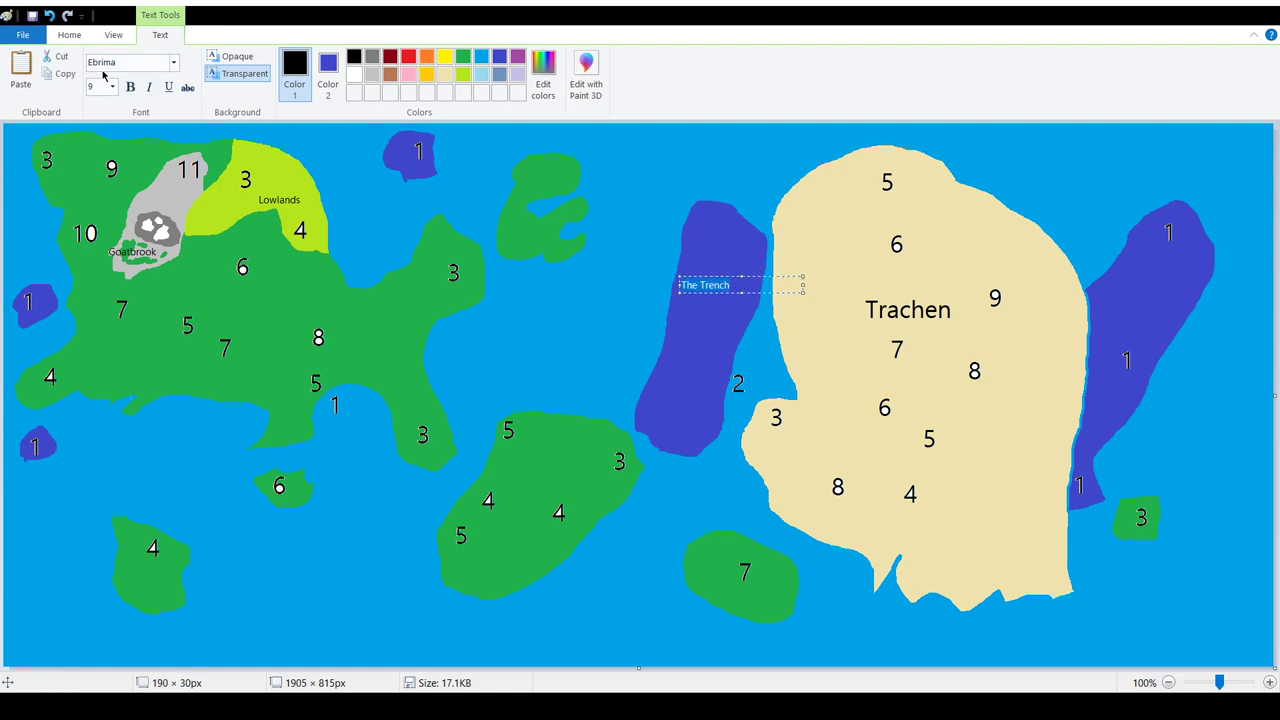
pyautogui.click(130, 87)
pyautogui.write('16')
pyautogui.press('Return')
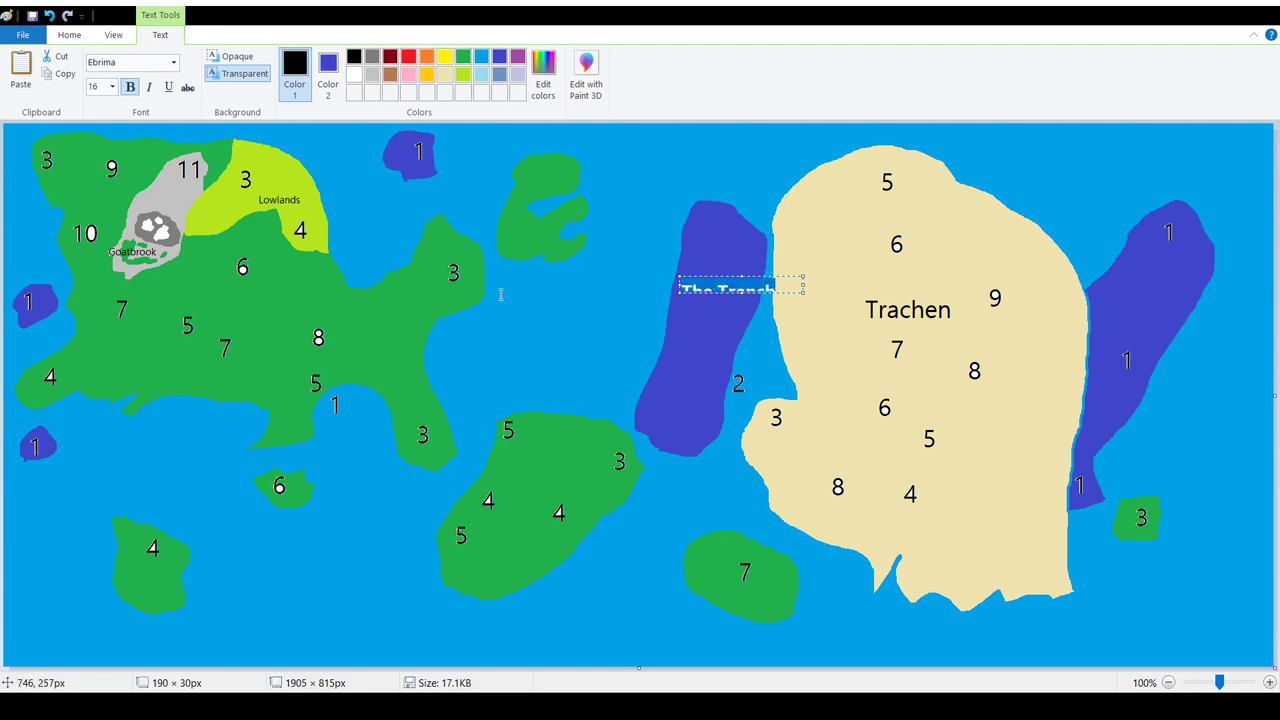
pyautogui.click(742, 317)
pyautogui.click(742, 237)
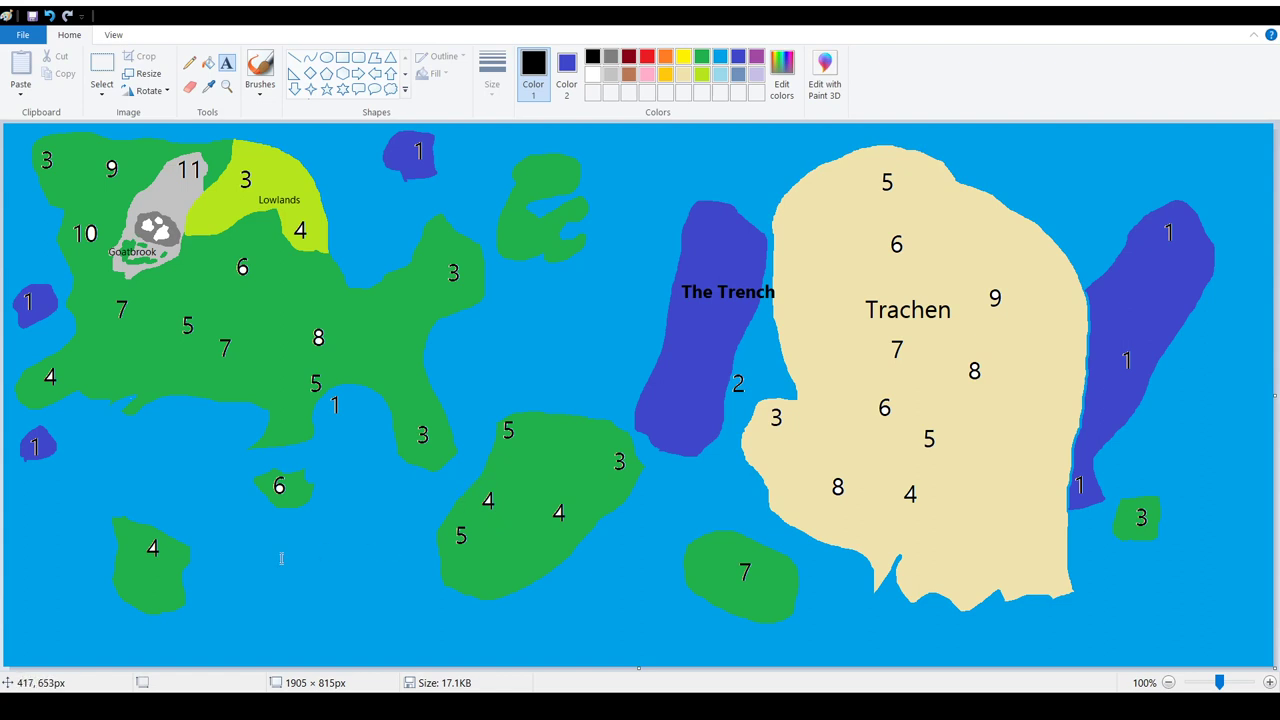
# - Start a label on the lower-left green island and correct the typed text to 'Flarei'
pyautogui.click(121, 565)
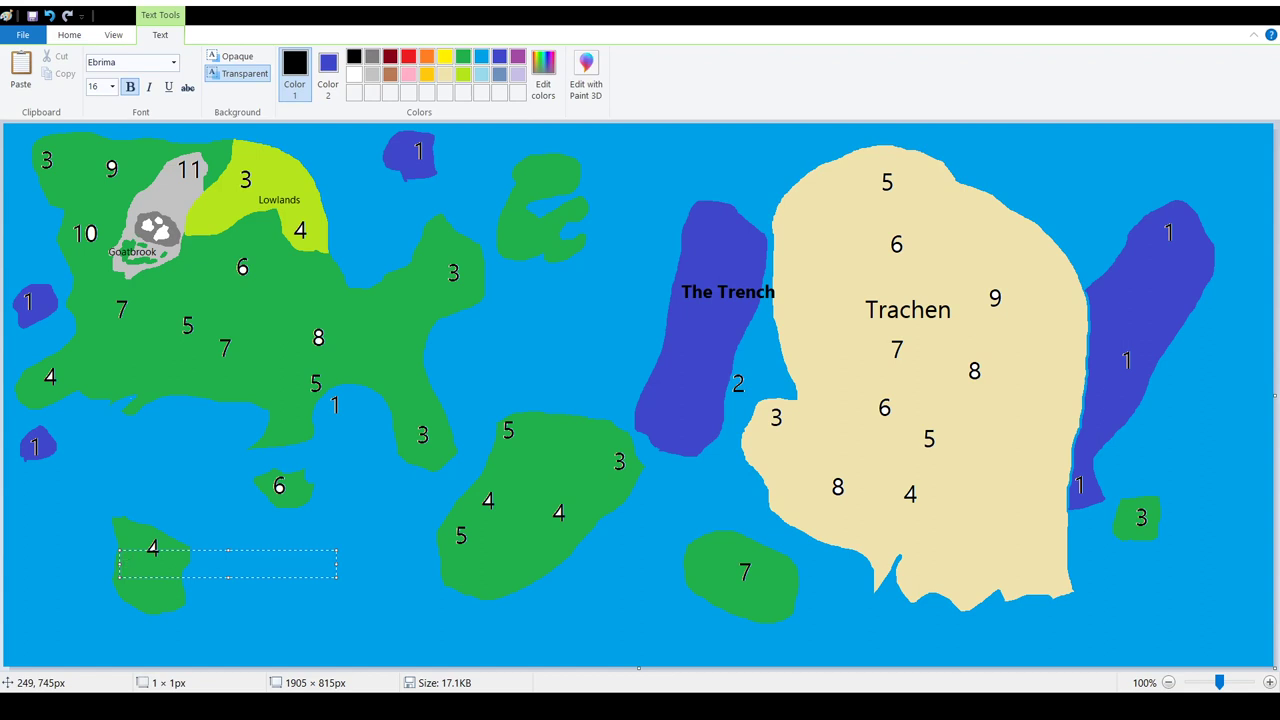
pyautogui.write('Flood Area')
pyautogui.hotkey('ctrl', 'a')
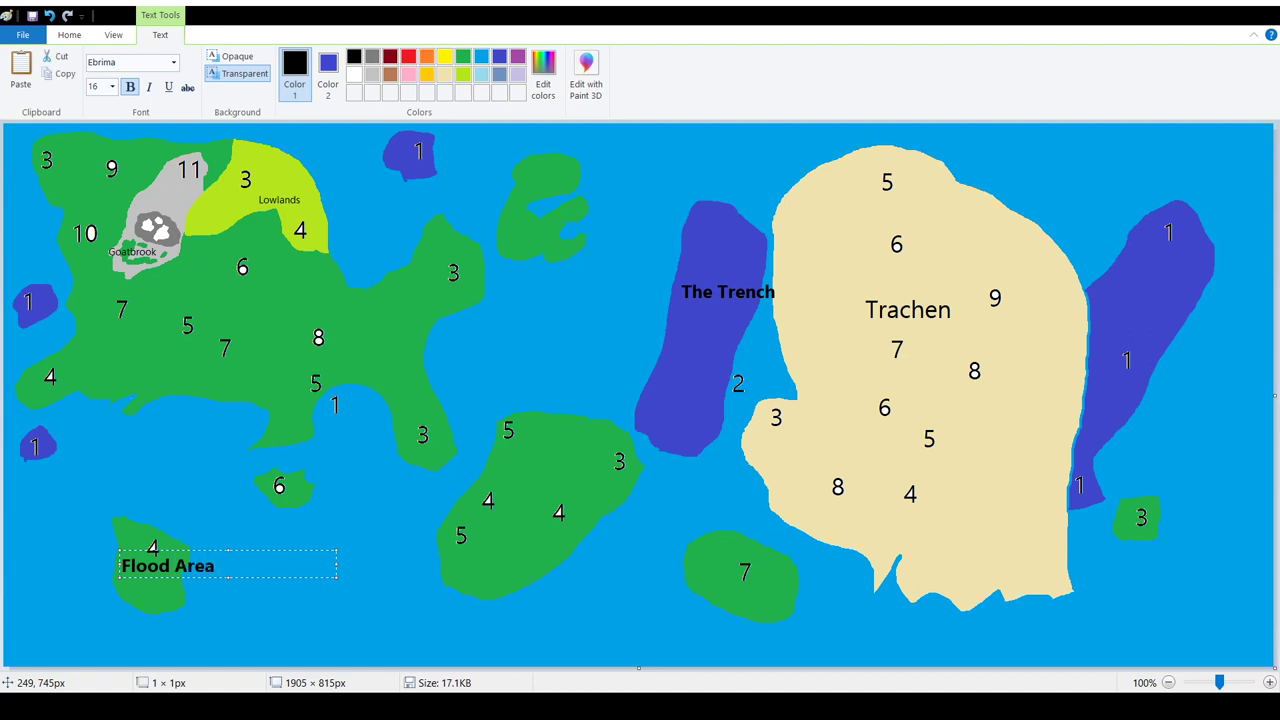
pyautogui.press('BackSpace')
pyautogui.press('BackSpace')
pyautogui.press('BackSpace')
pyautogui.press('Delete')
pyautogui.press('Delete')
pyautogui.write('a')
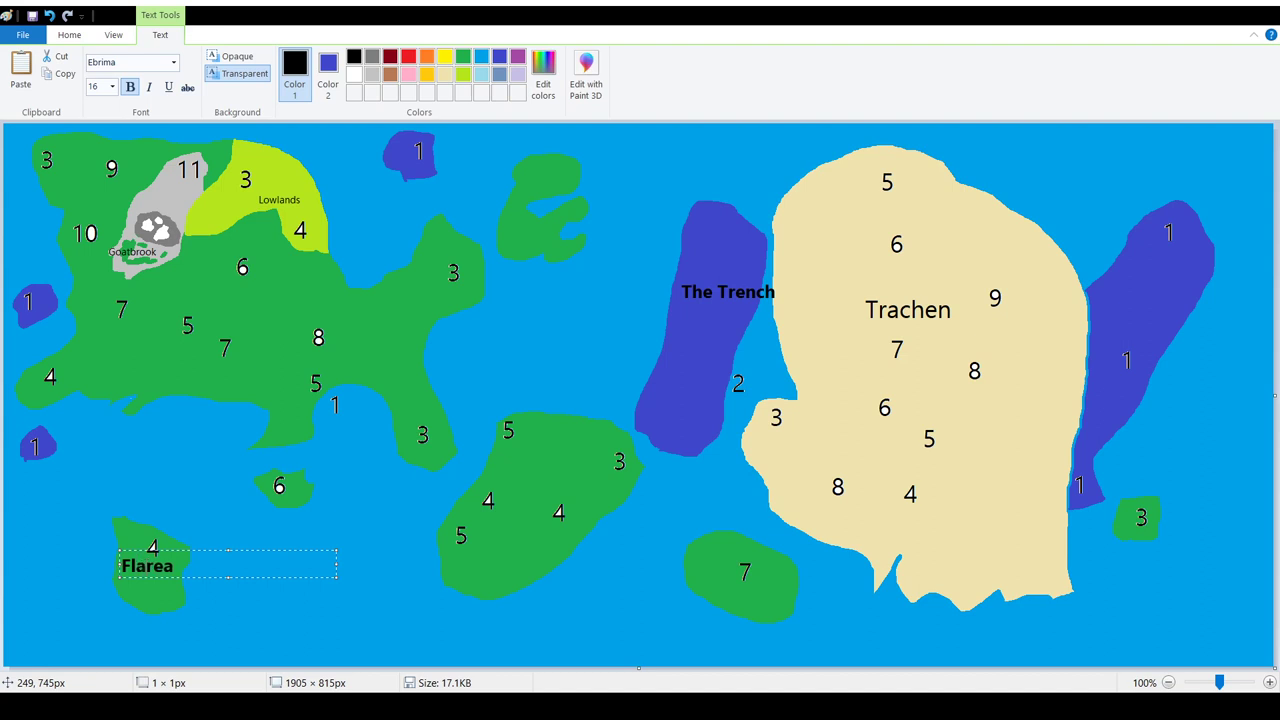
pyautogui.click(214, 568)
pyautogui.write('\\i')
pyautogui.press('BackSpace')
pyautogui.press('BackSpace')
pyautogui.press('BackSpace')
pyautogui.write('i')
# - Move the Flarei label just below the 4, remove bold, and commit it
pyautogui.moveTo(241, 551); pyautogui.dragTo(243, 569)
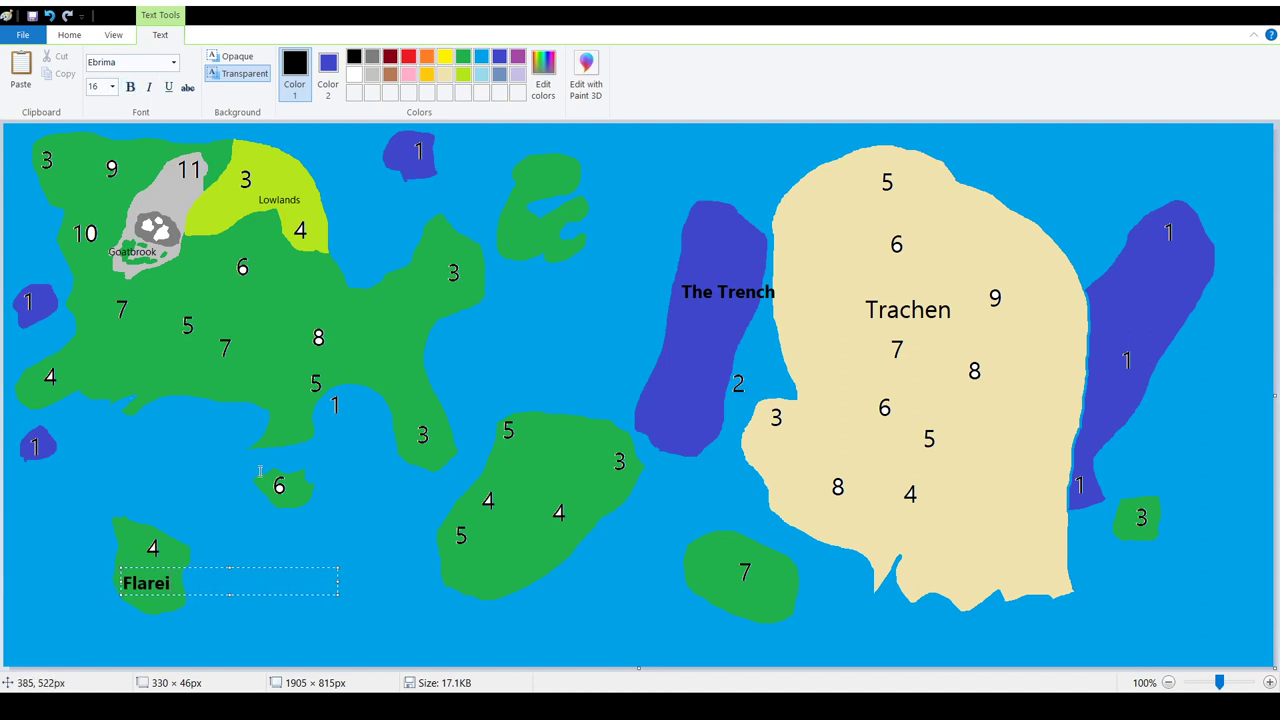
pyautogui.hotkey('ctrl', 'a')
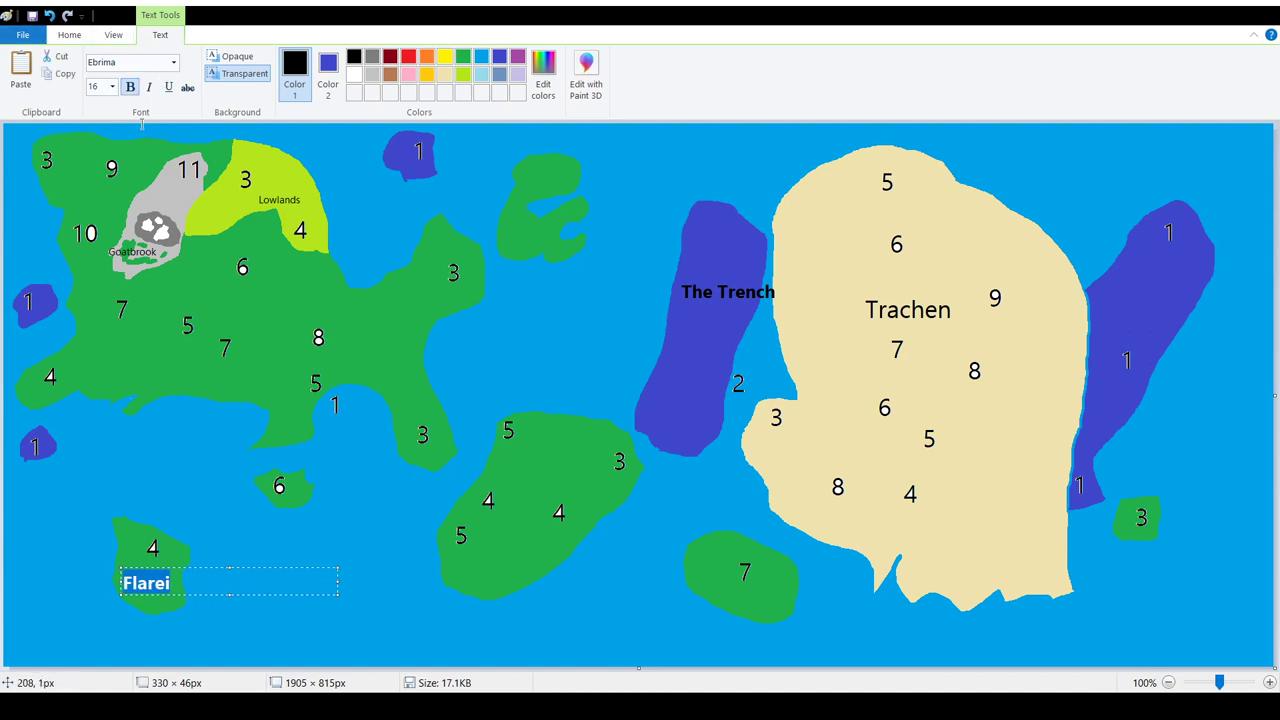
pyautogui.hotkey('ctrl', 'b')
pyautogui.click(252, 525)
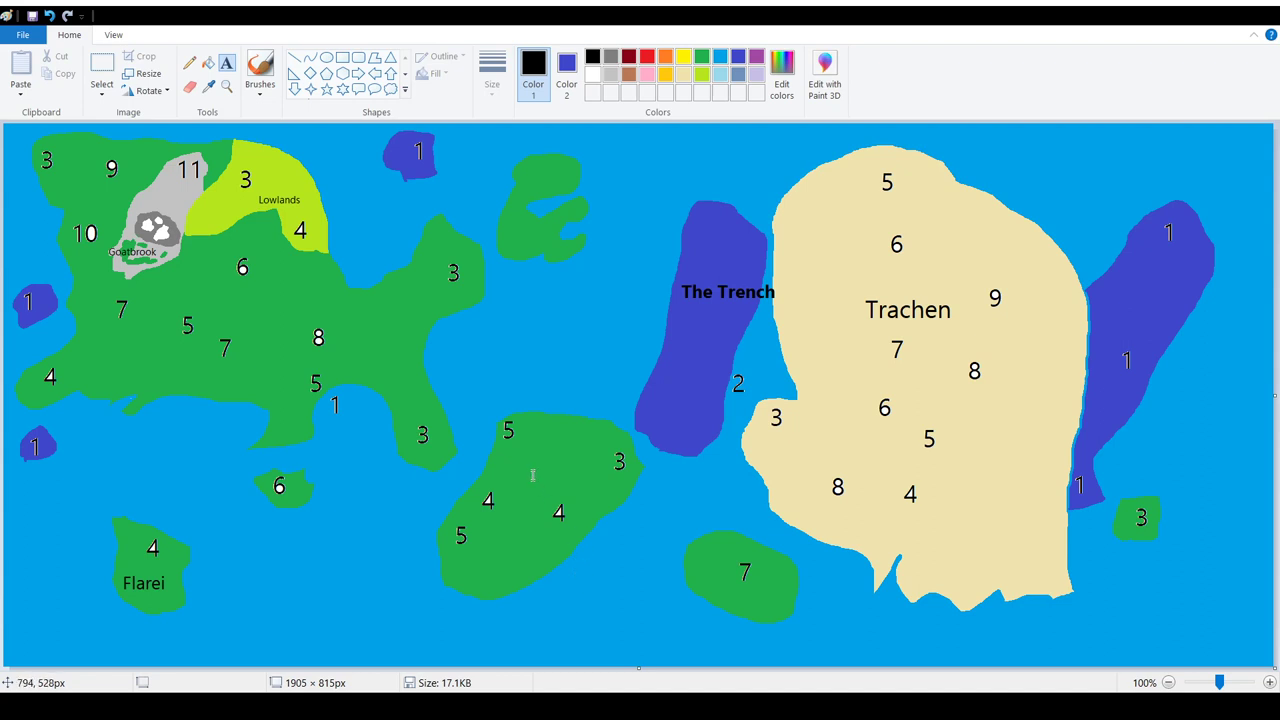
# - Start a text label on the central green island and trim the mistyped 'Normal island' toward Noalaan
pyautogui.click(510, 466)
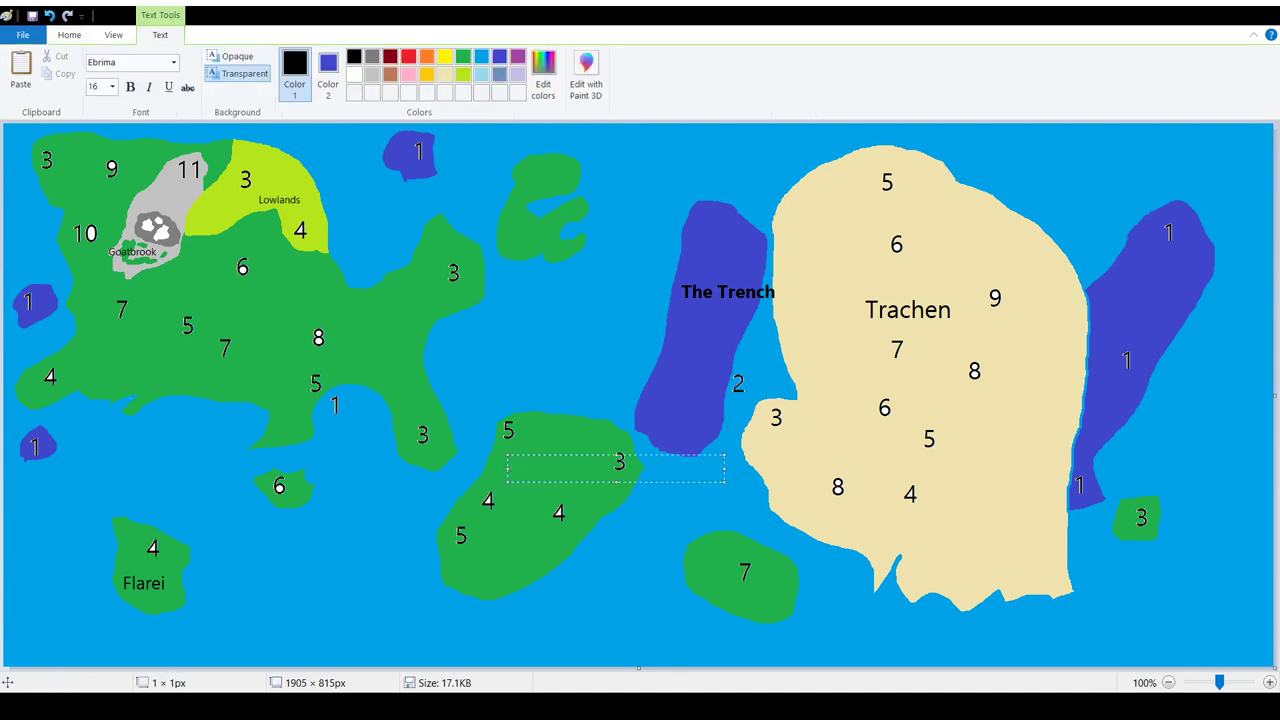
pyautogui.write('Normal island')
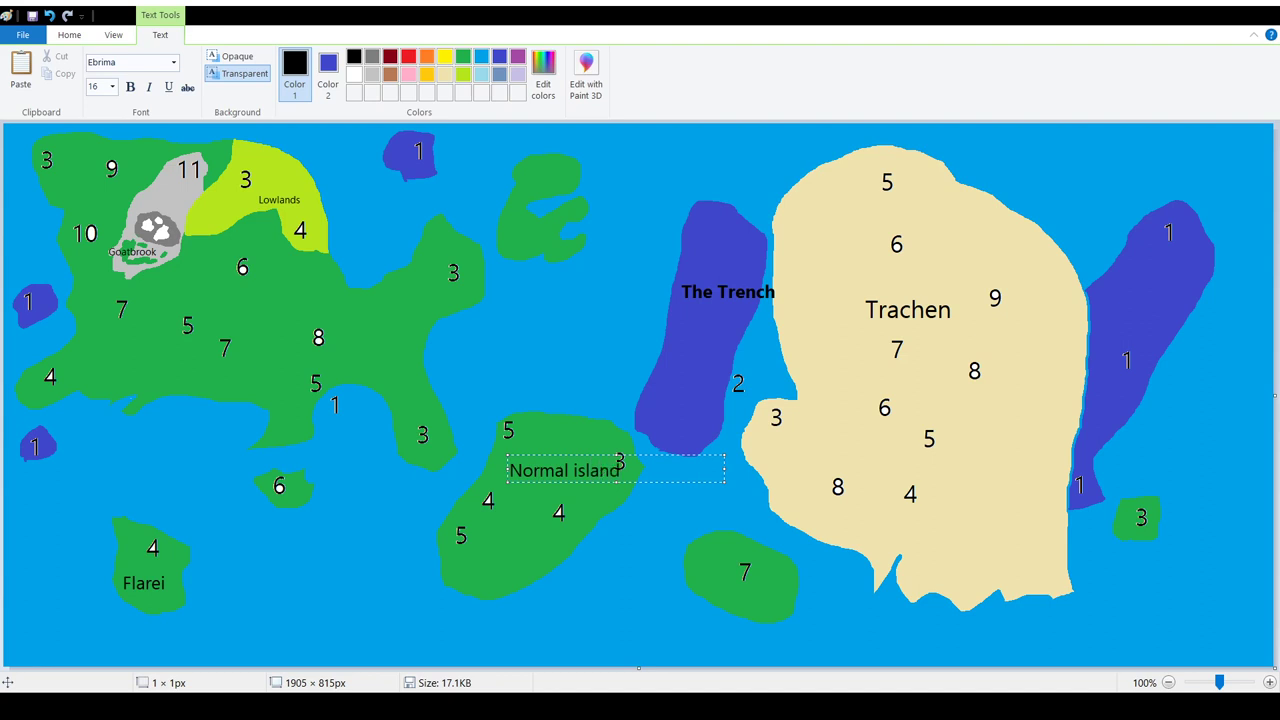
pyautogui.press('Left')
pyautogui.press('Left')
pyautogui.press('Left')
pyautogui.press('BackSpace')
pyautogui.press('BackSpace')
pyautogui.press('BackSpace')
pyautogui.press('BackSpace')
pyautogui.press('Left')
pyautogui.press('Left')
pyautogui.press('BackSpace')
pyautogui.press('BackSpace')
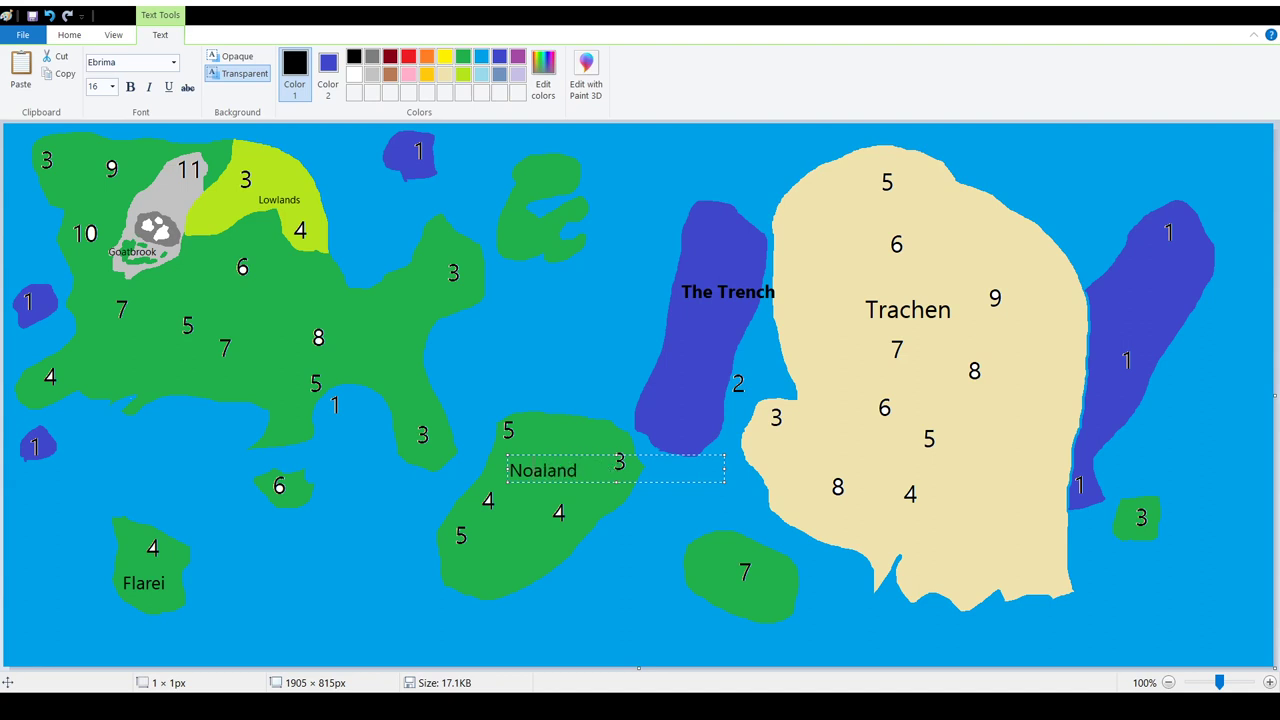
pyautogui.press('End')
pyautogui.press('BackSpace')
# - Finish spelling 'Noalaan', then move the label up and right beside the 3 and commit it
pyautogui.write('a')
pyautogui.press('BackSpace')
pyautogui.press('BackSpace')
pyautogui.write('an')
pyautogui.moveTo(590, 455); pyautogui.dragTo(610, 452)
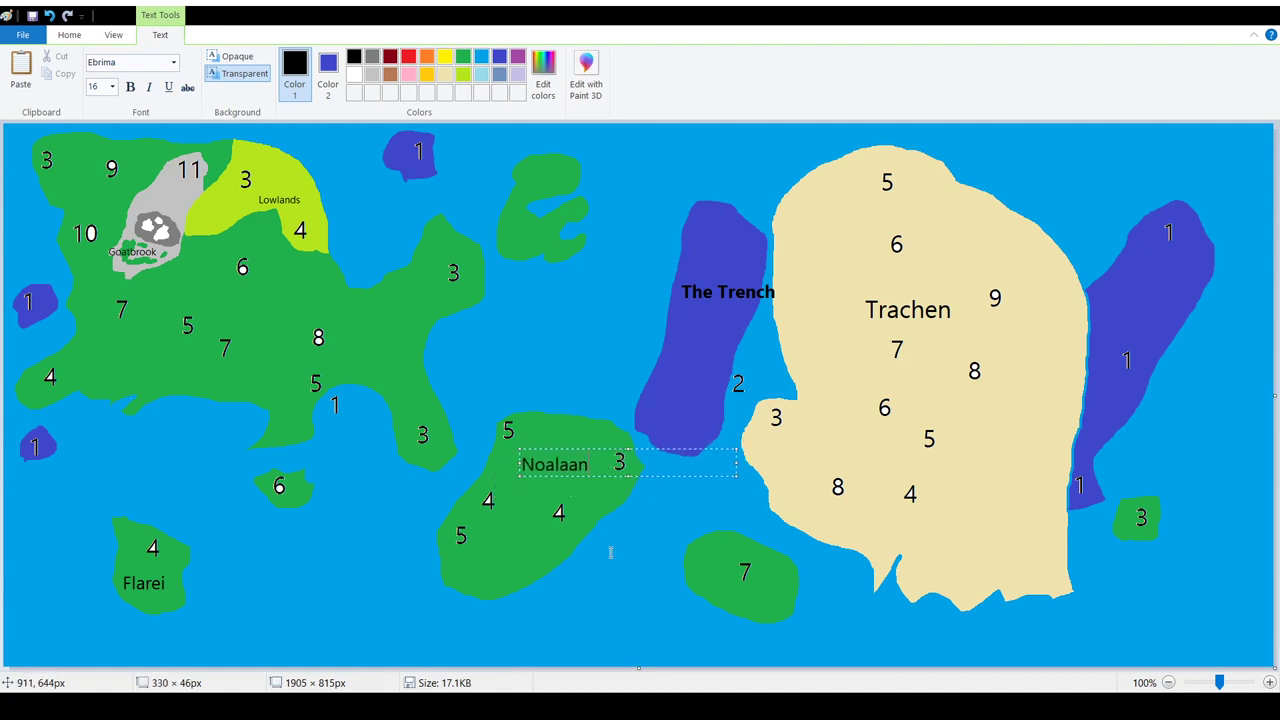
pyautogui.click(555, 332)
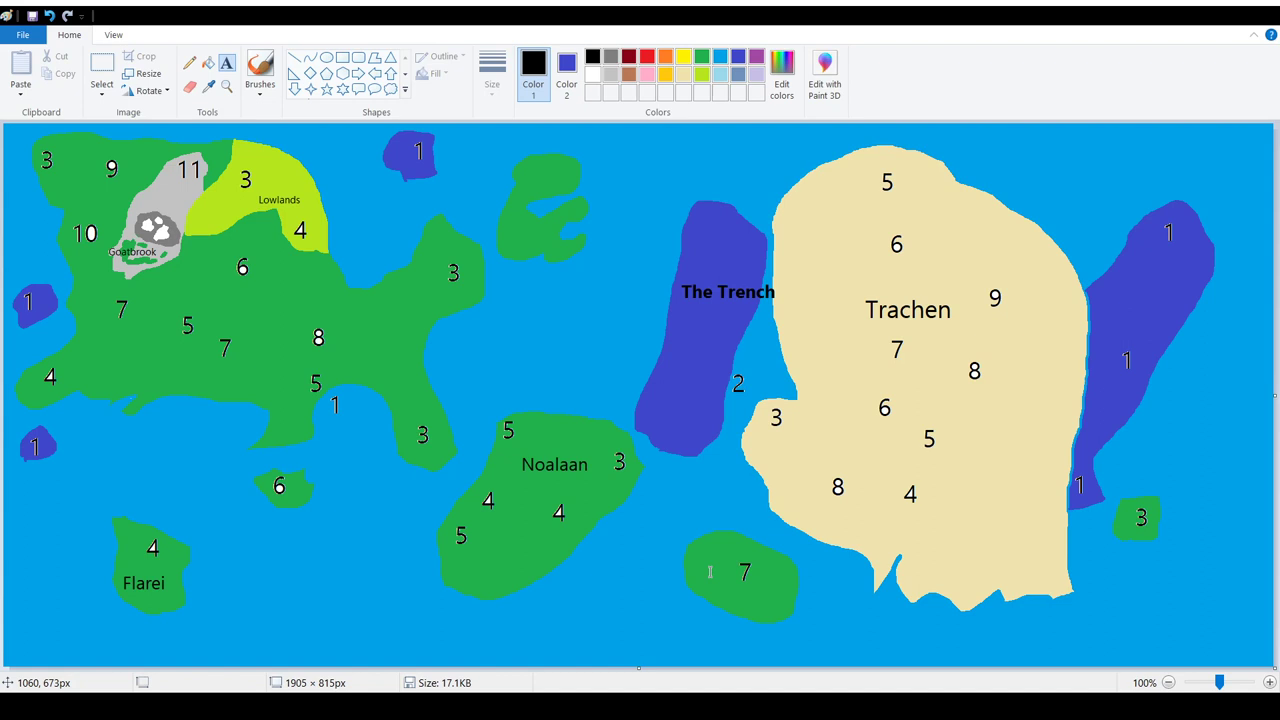
# - Start a label above the top-centre island and fix the misspelled 'werryghjb' text
pyautogui.click(501, 210)
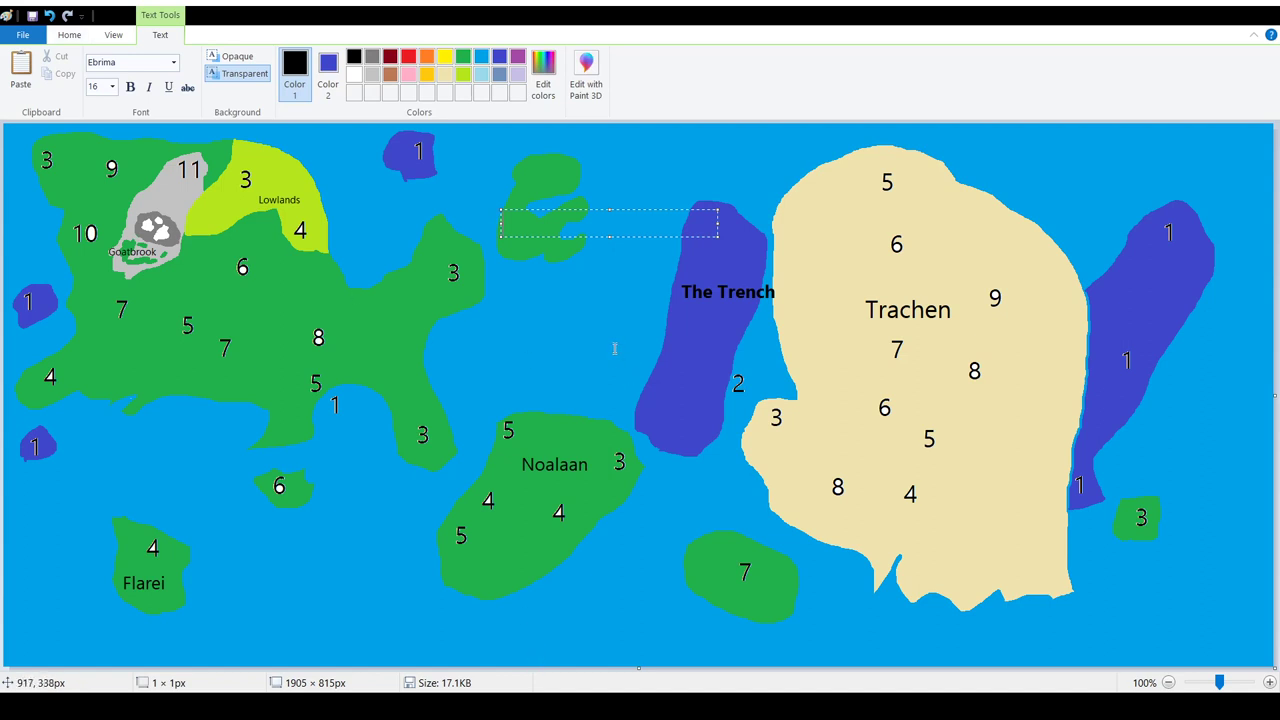
pyautogui.write('werryghjb')
pyautogui.press('Left')
pyautogui.press('Left')
pyautogui.hotkey('shift', 'Left')
pyautogui.press('BackSpace')
pyautogui.press('Delete')
pyautogui.write('i')
pyautogui.press('BackSpace')
pyautogui.press('BackSpace')
pyautogui.press('BackSpace')
pyautogui.press('BackSpace')
pyautogui.press('BackSpace')
pyautogui.write('/')
pyautogui.press('BackSpace')
# - Complete the name 'Vherregheb', nudge the label slightly up and commit it
pyautogui.write('Vherre')
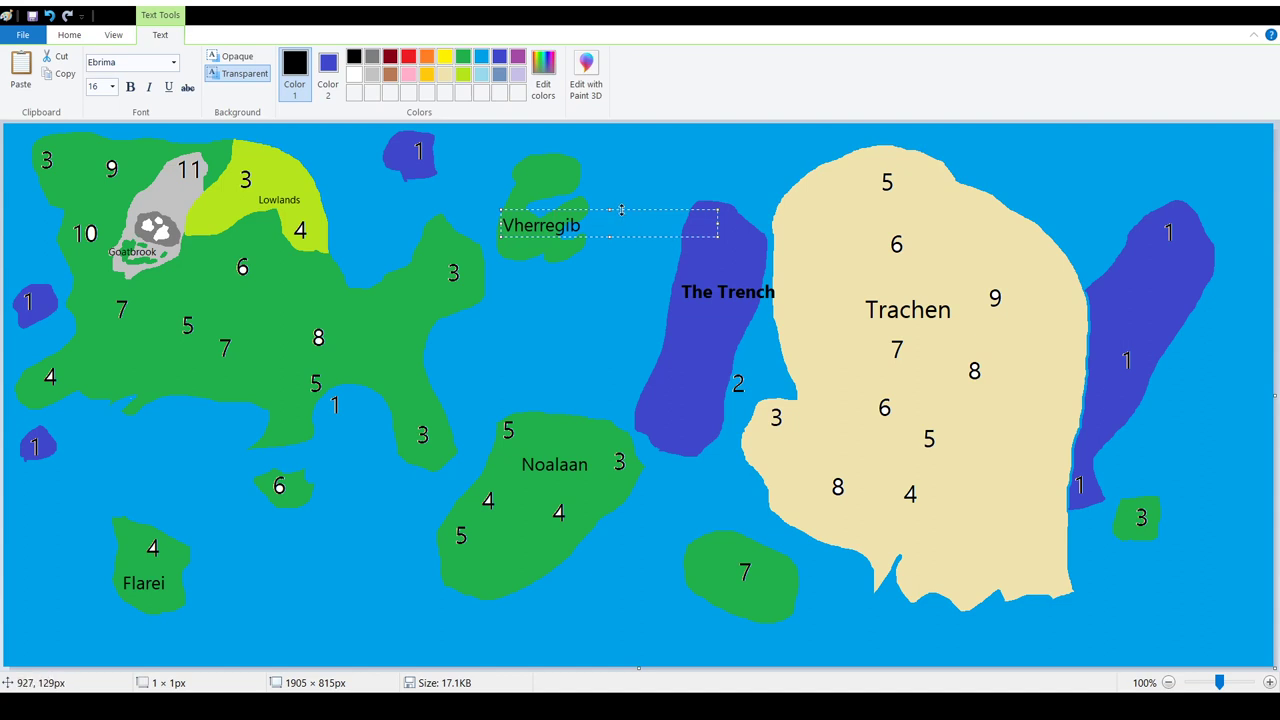
pyautogui.press('Right')
pyautogui.press('Delete')
pyautogui.press('Delete')
pyautogui.write('heb')
pyautogui.moveTo(637, 212); pyautogui.dragTo(641, 166)
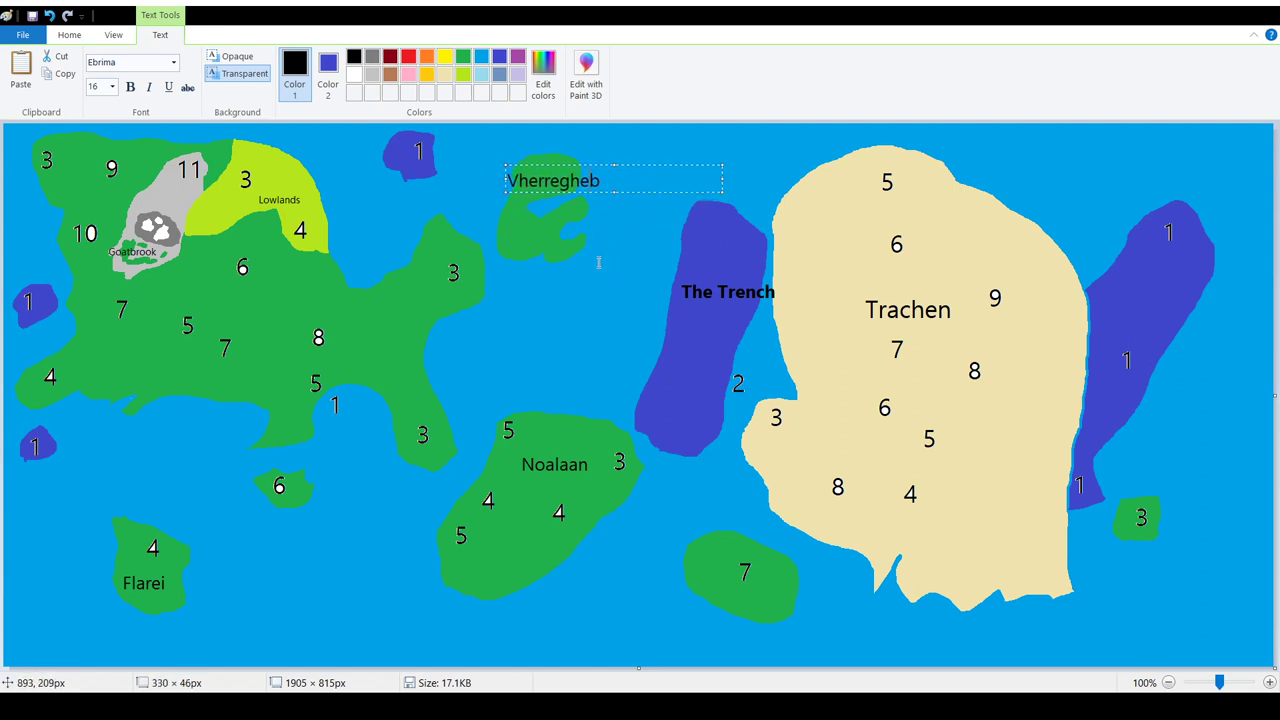
pyautogui.click(616, 264)
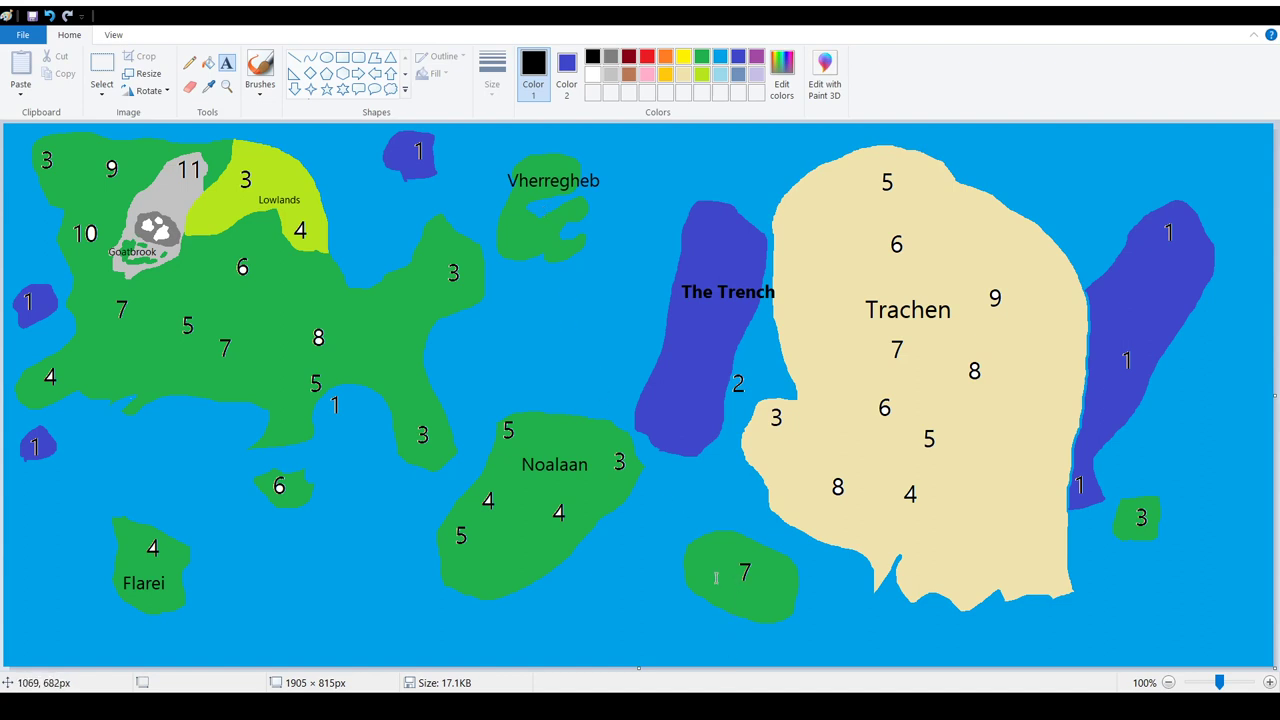
# - Add a 'Trades Rock' label on the island with the 7, then undo it
pyautogui.click(699, 550)
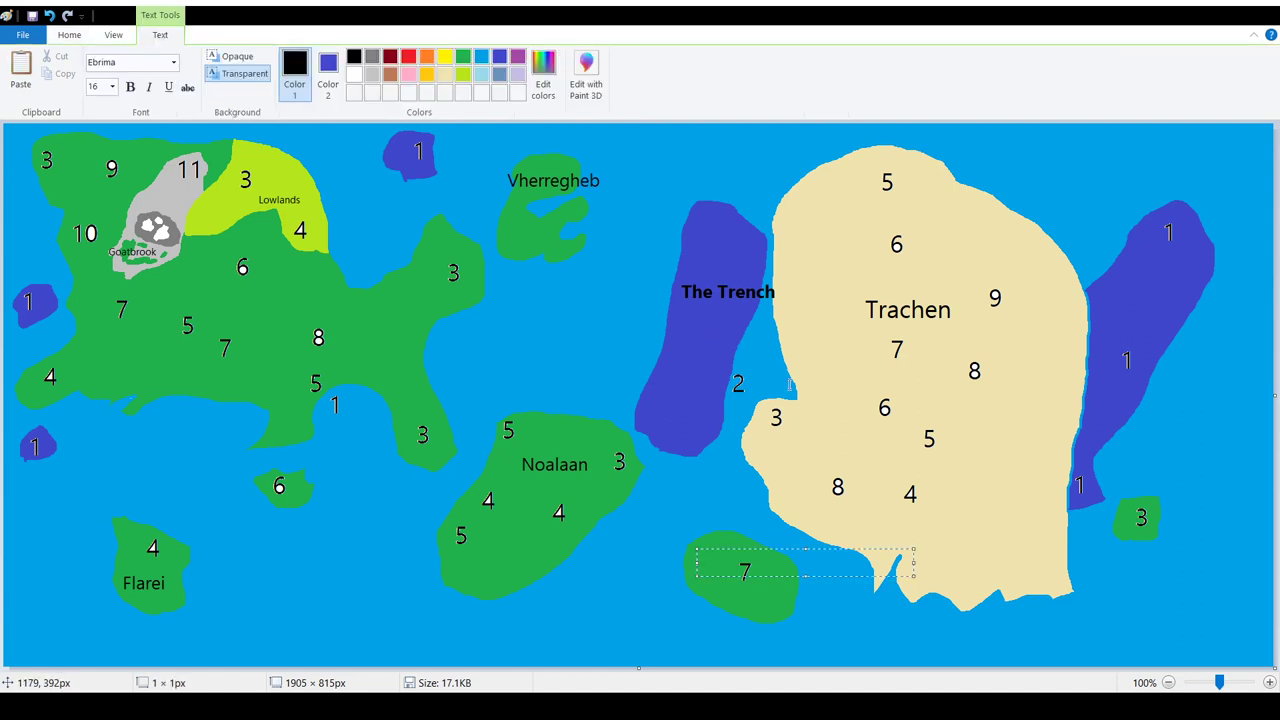
pyautogui.write('Trades')
pyautogui.write('Rock')
pyautogui.click(787, 546)
pyautogui.hotkey('ctrl', 'z')
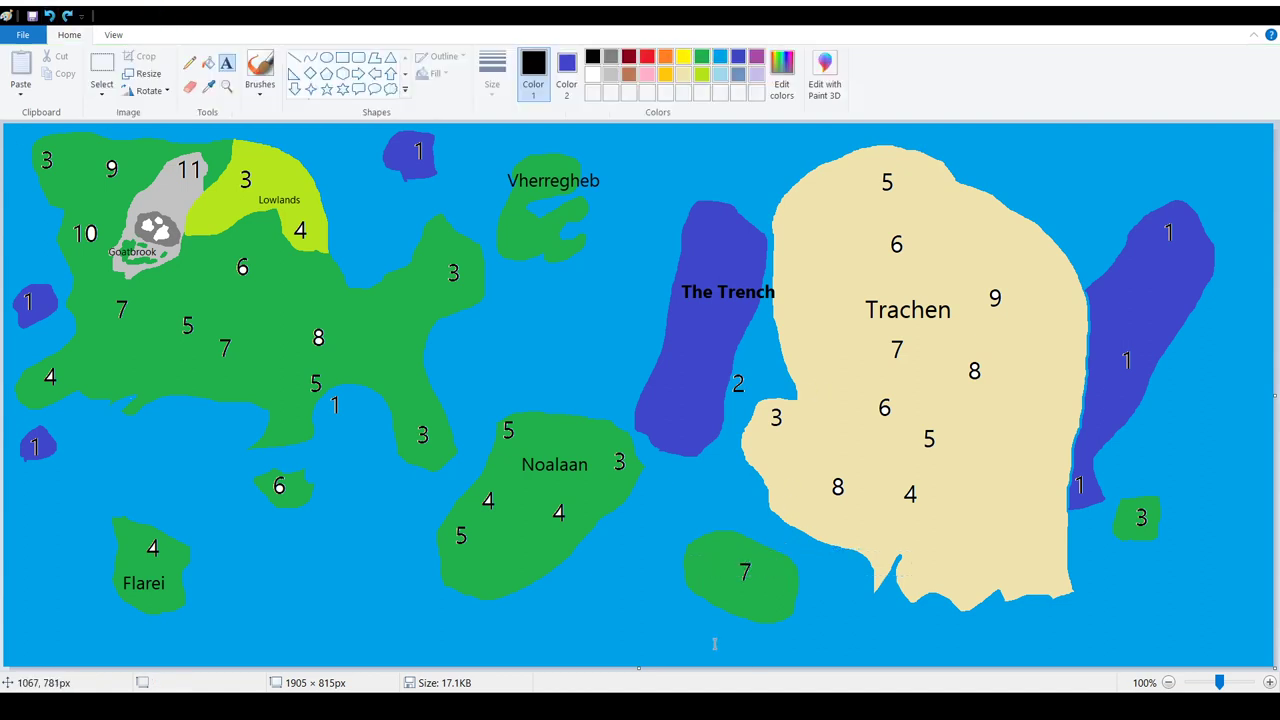
# - Label the island 'Tadrok' below the 7, fixing the capitalisation, and place it
pyautogui.click(730, 594)
pyautogui.write('trad')
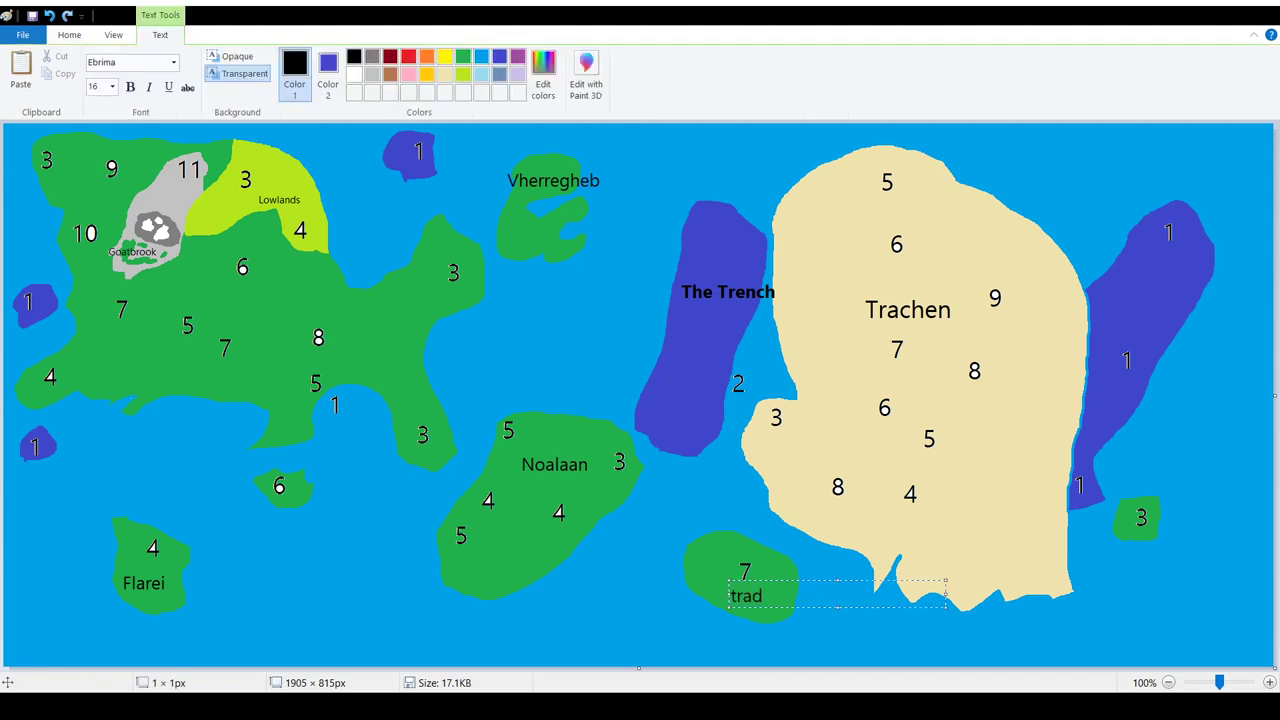
pyautogui.write('rok')
pyautogui.hotkey('shift', 'Left')
pyautogui.write('\\')
pyautogui.press('BackSpace')
pyautogui.press('BackSpace')
pyautogui.press('BackSpace')
pyautogui.write('T')
pyautogui.moveTo(806, 581); pyautogui.dragTo(816, 584)
pyautogui.click(815, 568)
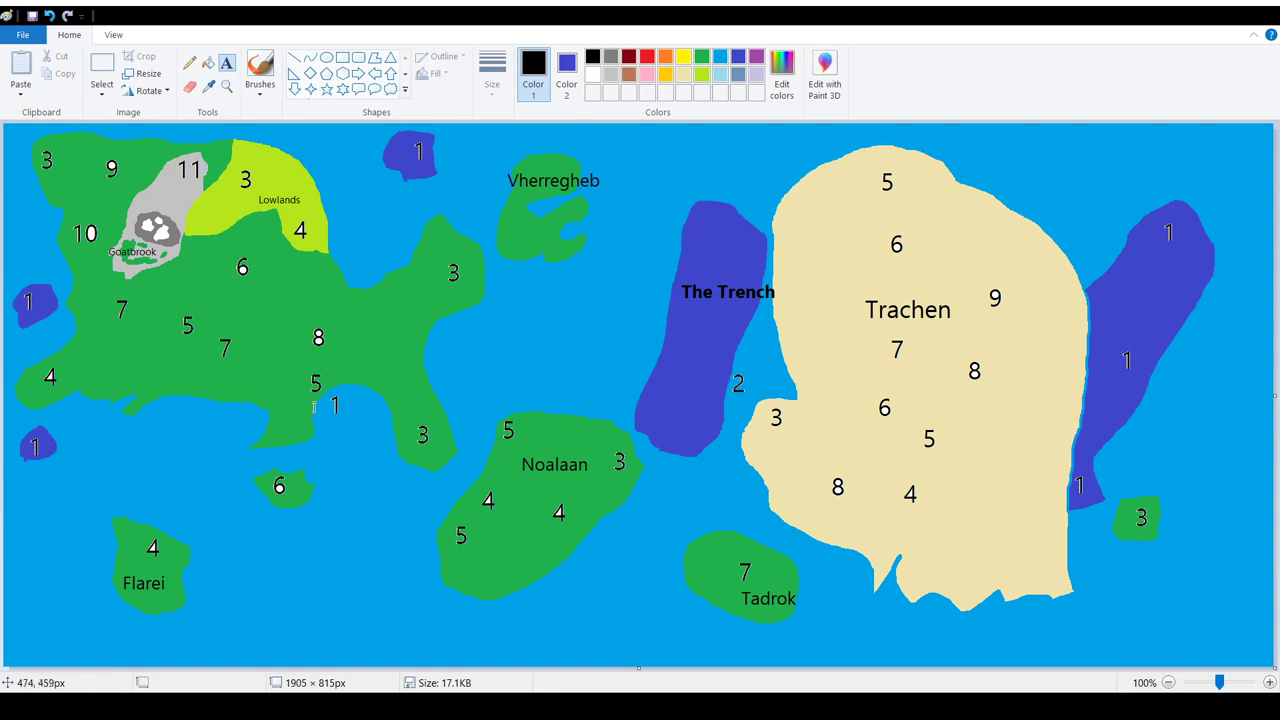
# - Write 'Inhospitable Lands' across the middle of the large western landmass, correcting the doubled l
pyautogui.click(235, 288)
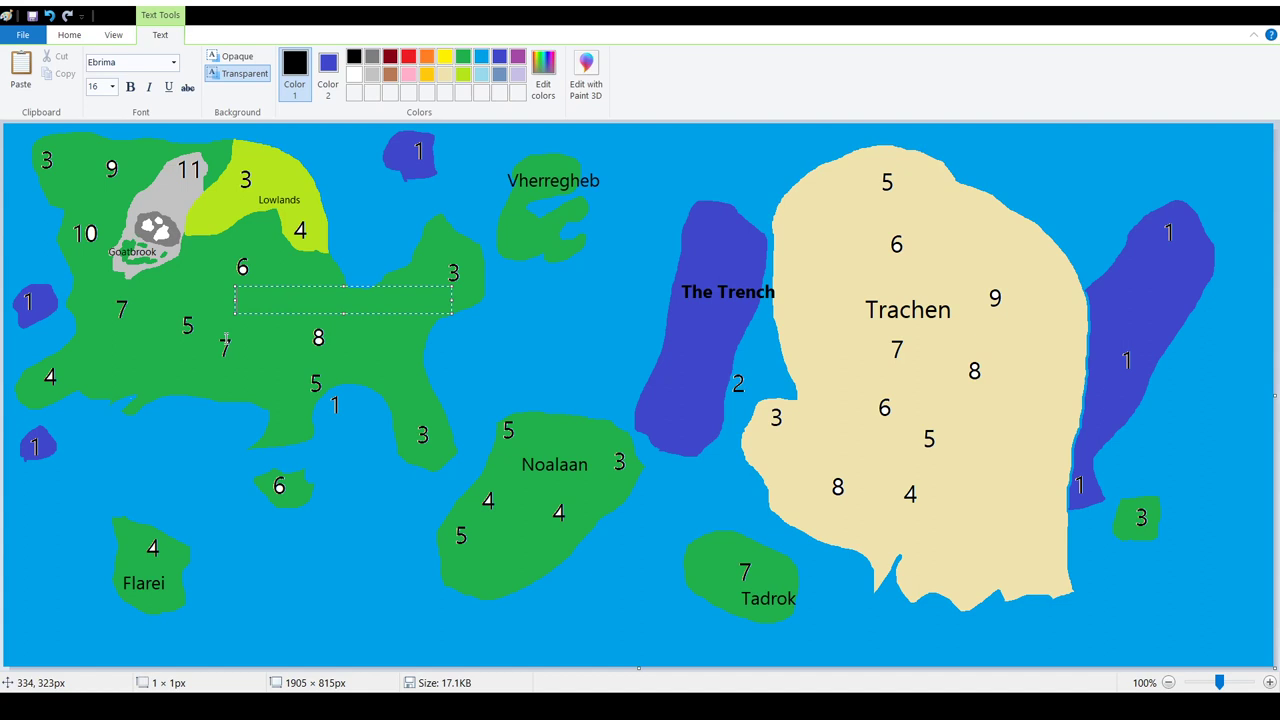
pyautogui.write('Inhospitable Lands')
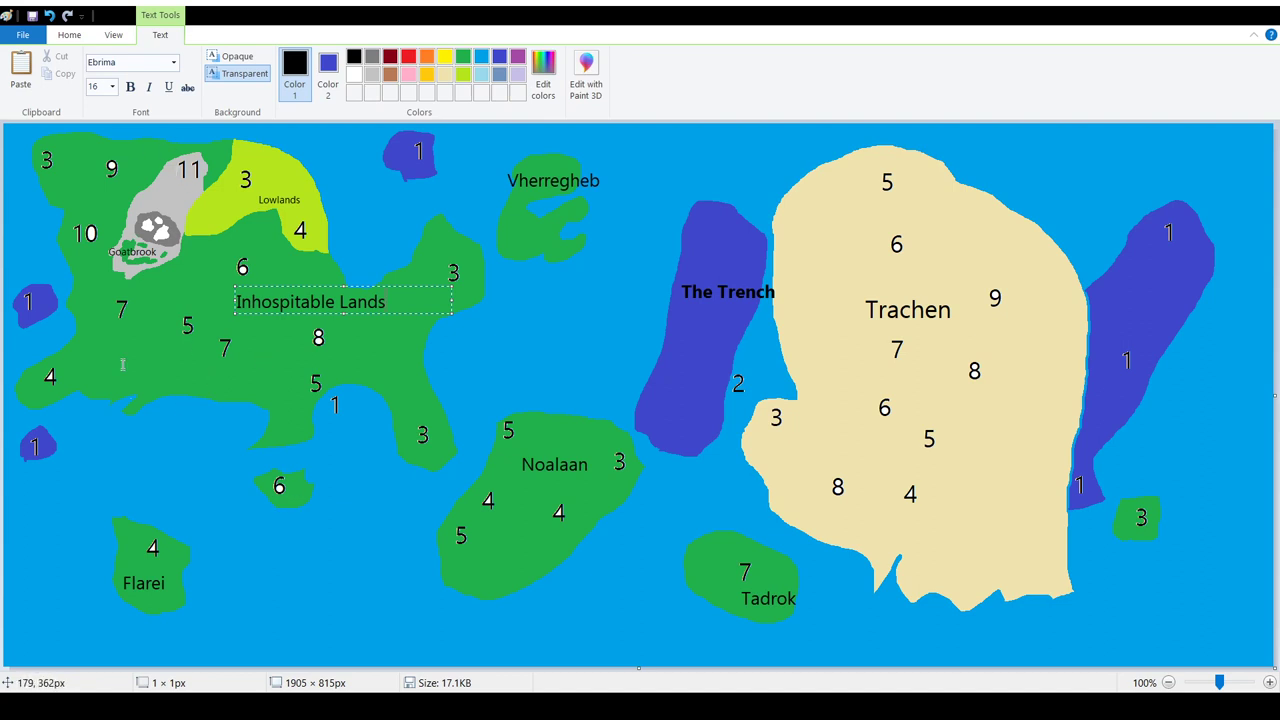
pyautogui.click(269, 363)
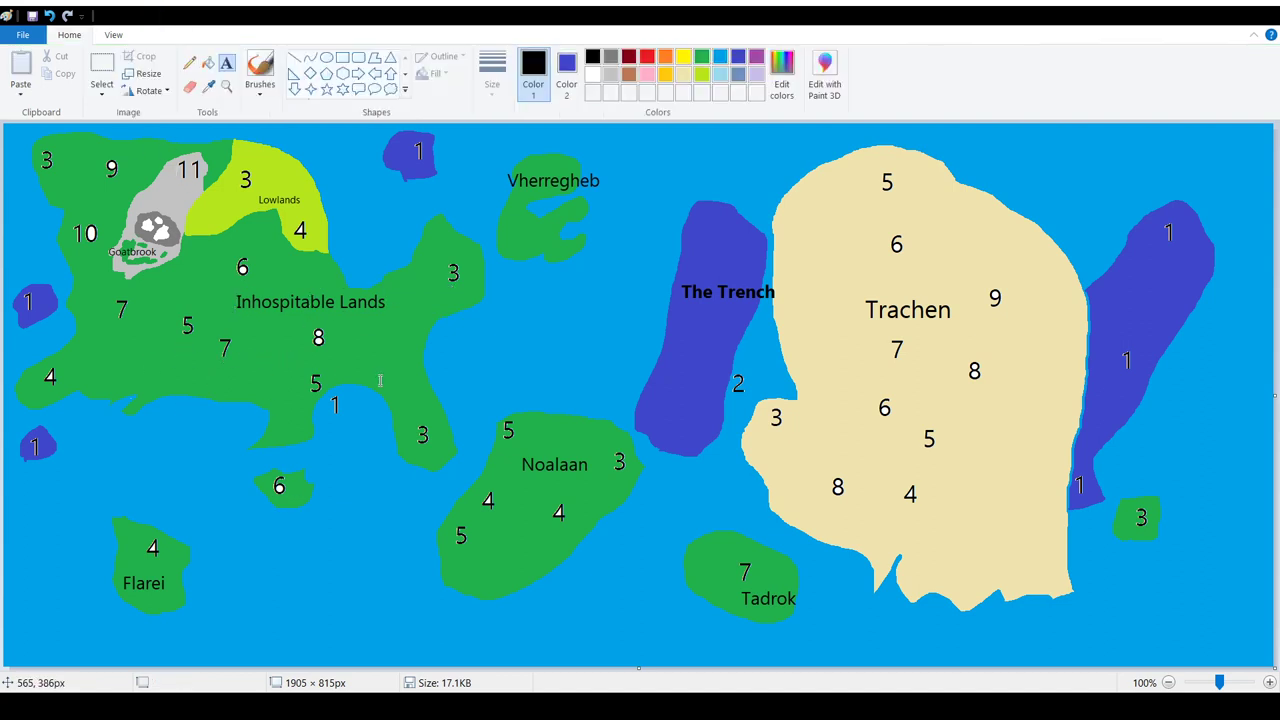